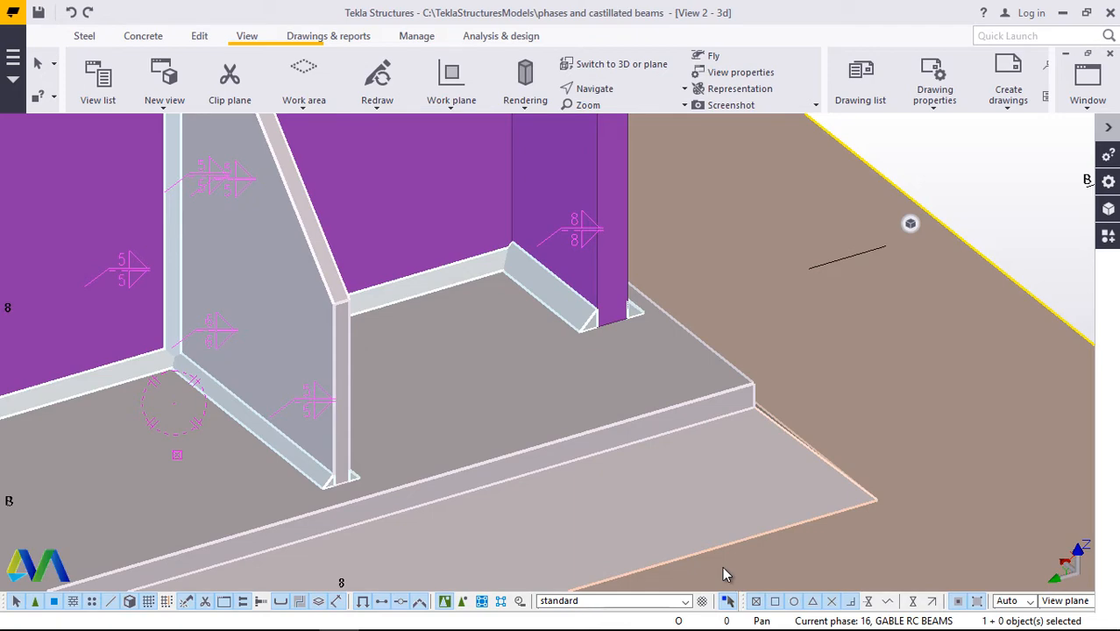
Examine the base plate connection on the concrete footing at grid B/8 and the neighbouring column footings along grid line 8.
scroll(686, 562, down, 2)
scroll(531, 360, down, 2)
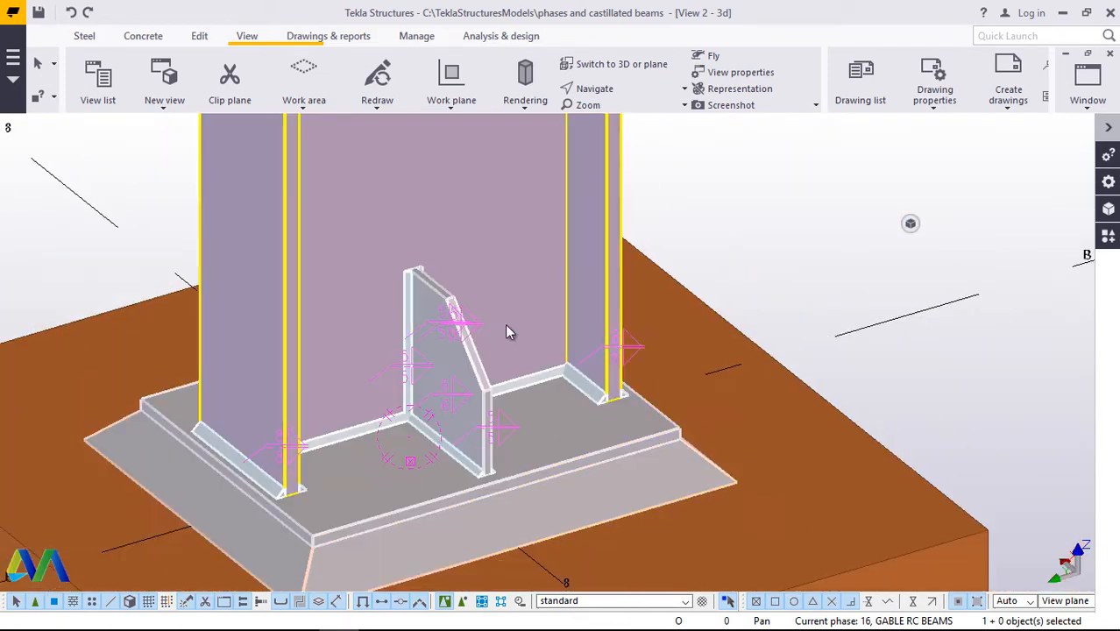
scroll(474, 295, down, 6)
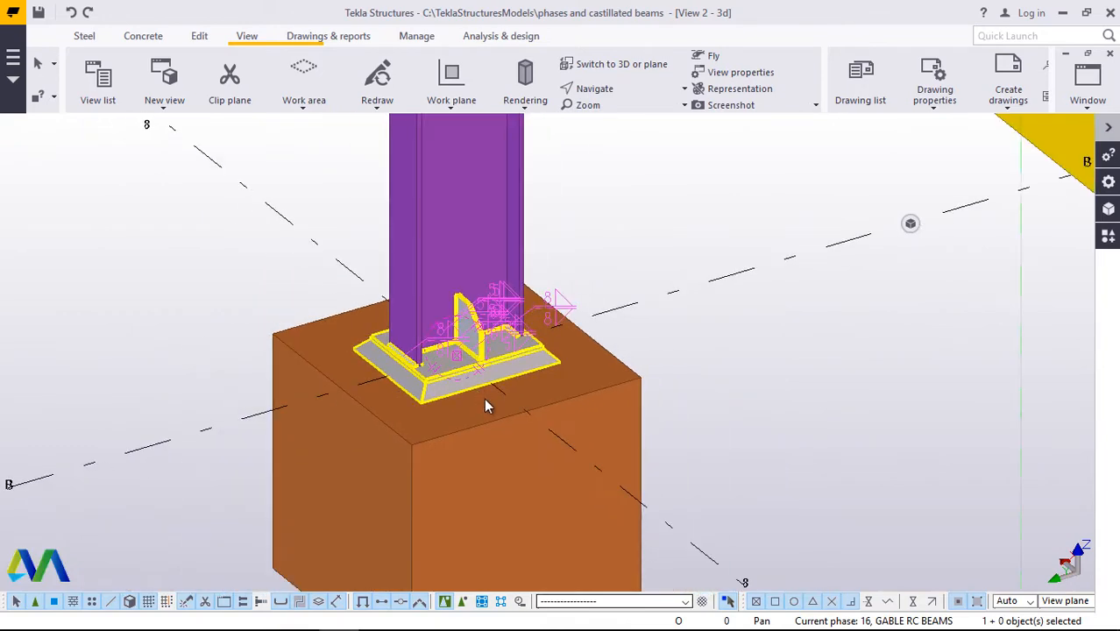
scroll(491, 408, down, 1)
scroll(496, 404, up, 2)
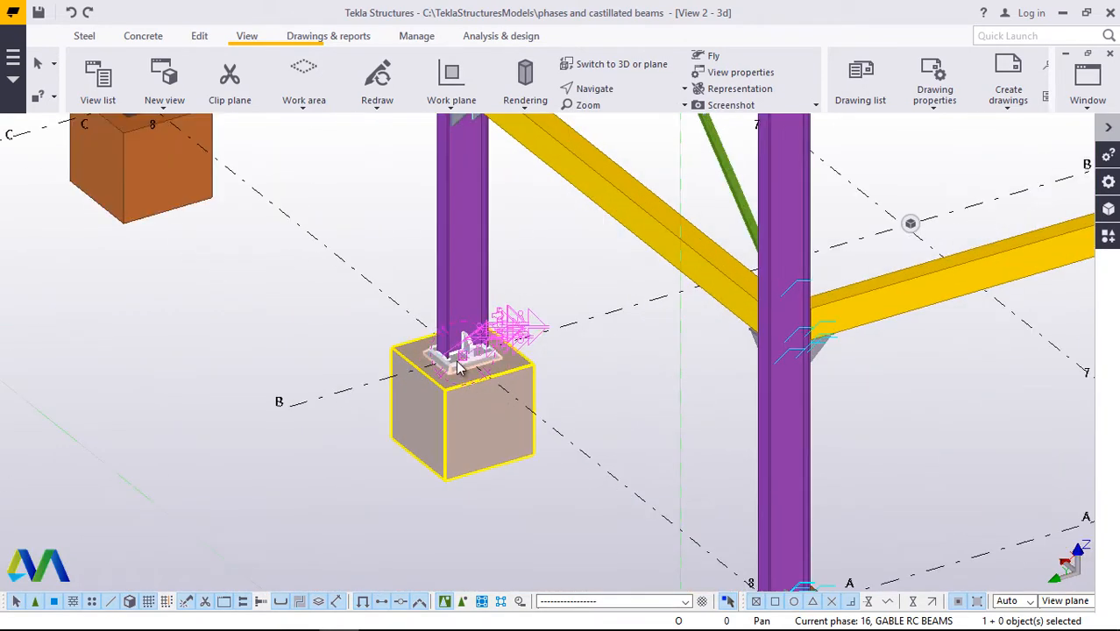
scroll(504, 412, down, 1)
scroll(476, 407, down, 2)
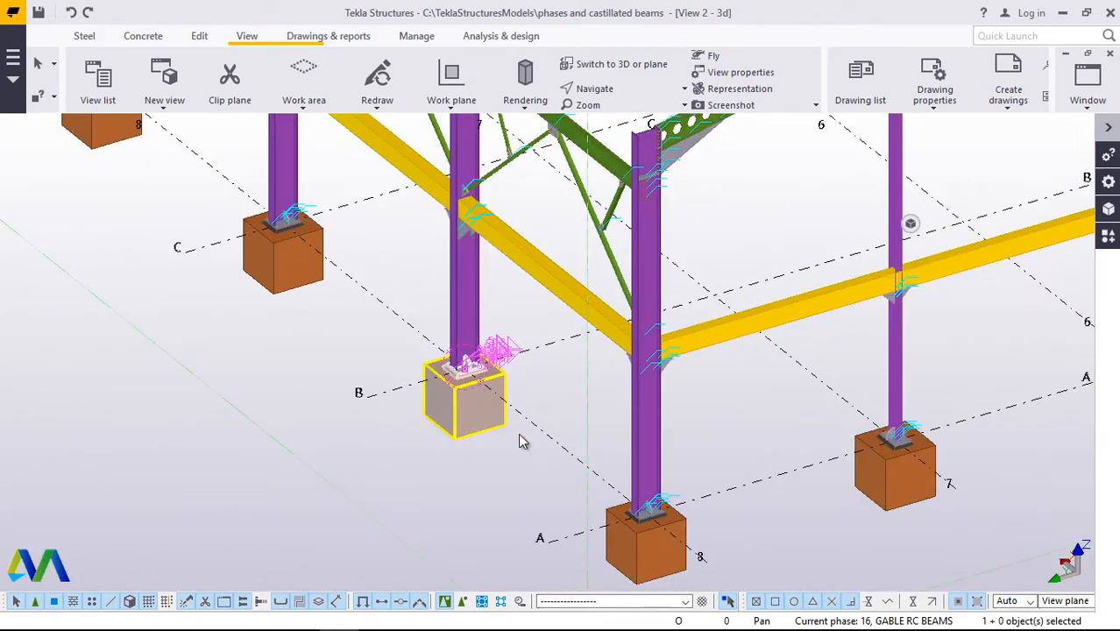
scroll(640, 539, down, 1)
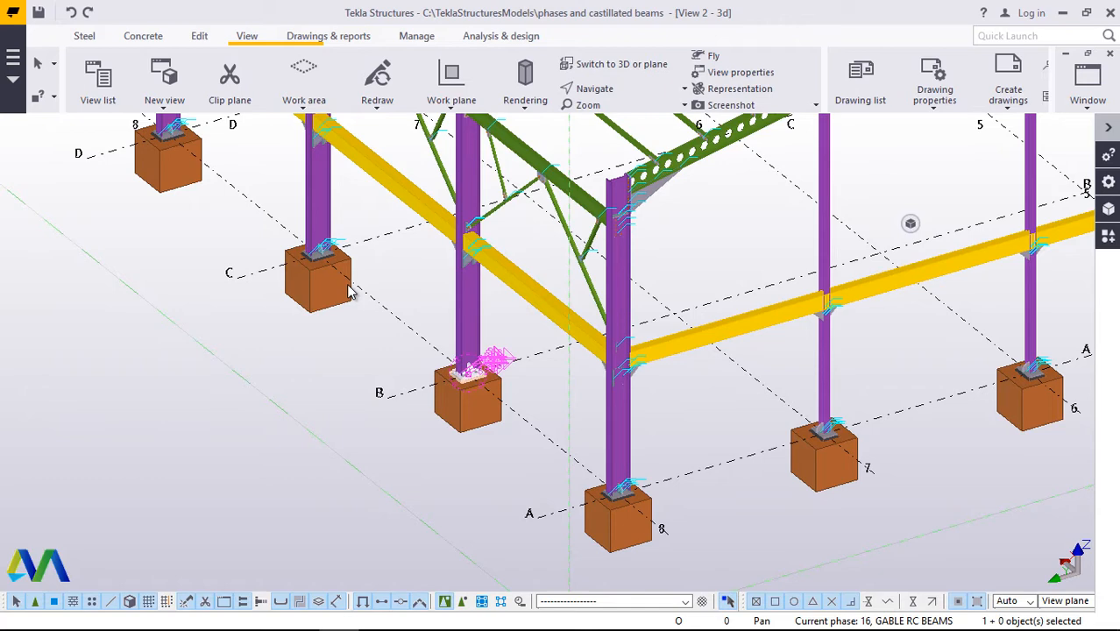
scroll(424, 377, up, 5)
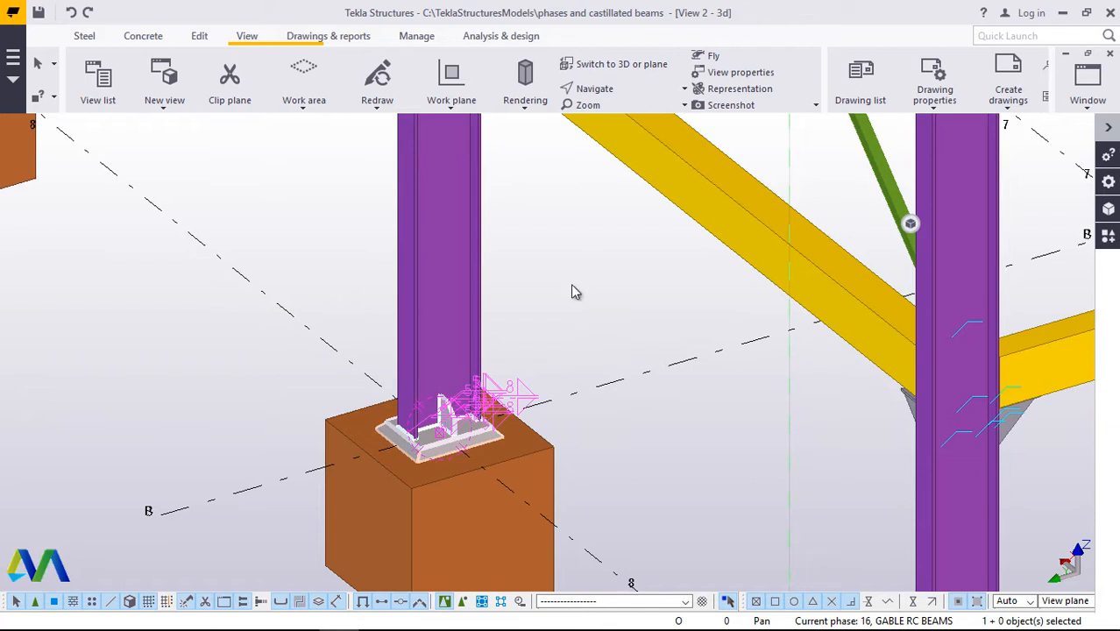
Start a concrete slab and set its first corner at the flange-web junction above the base plate weld of the B/8 column.
click(145, 38)
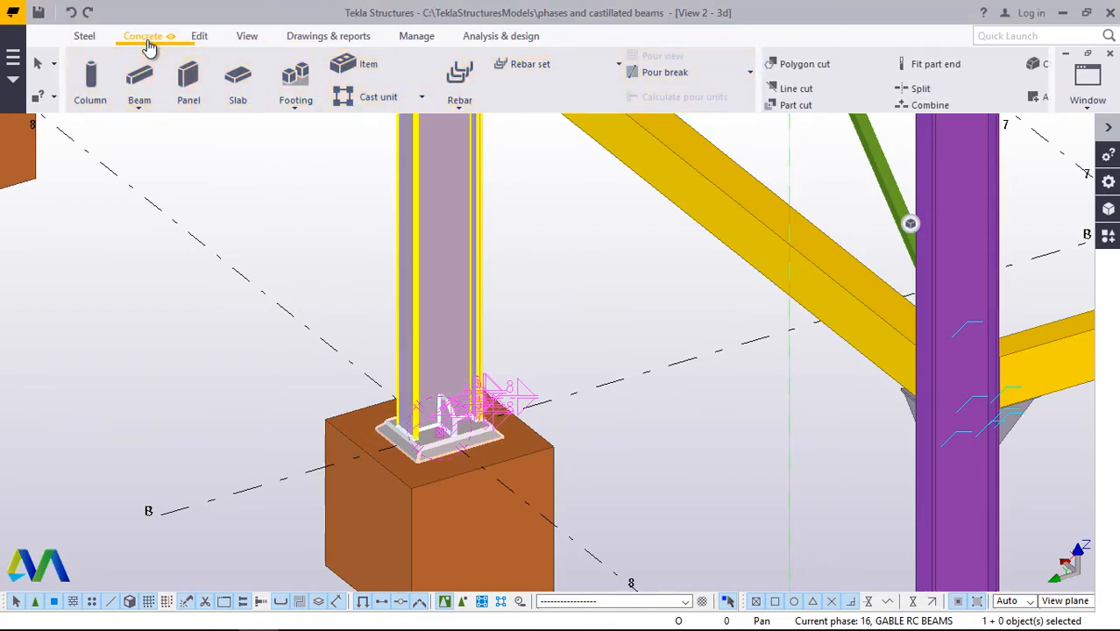
click(238, 98)
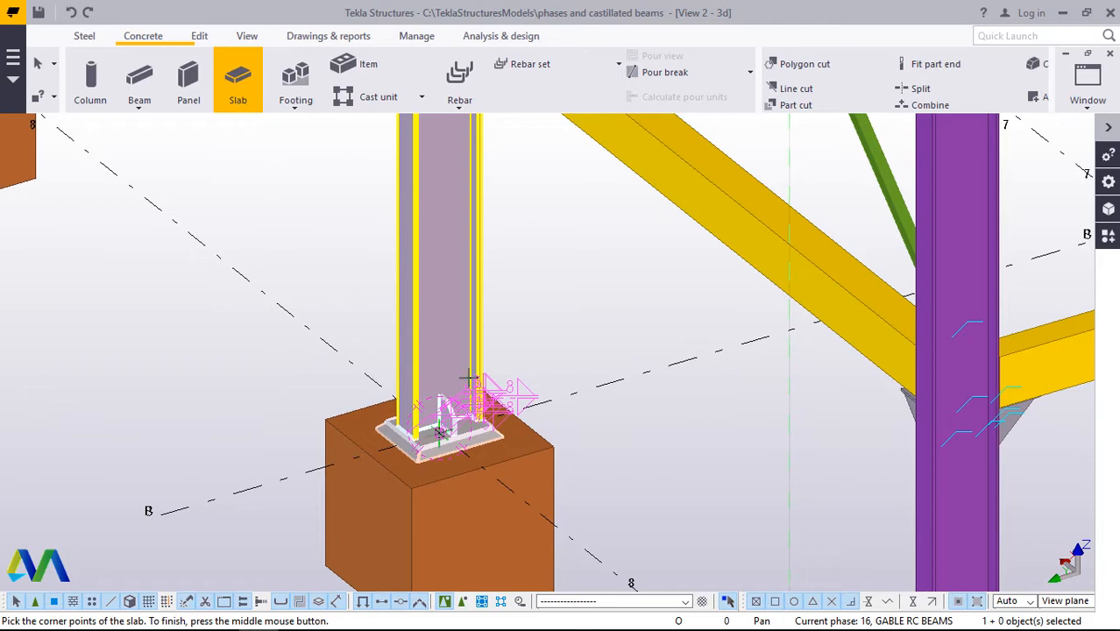
scroll(462, 425, up, 3)
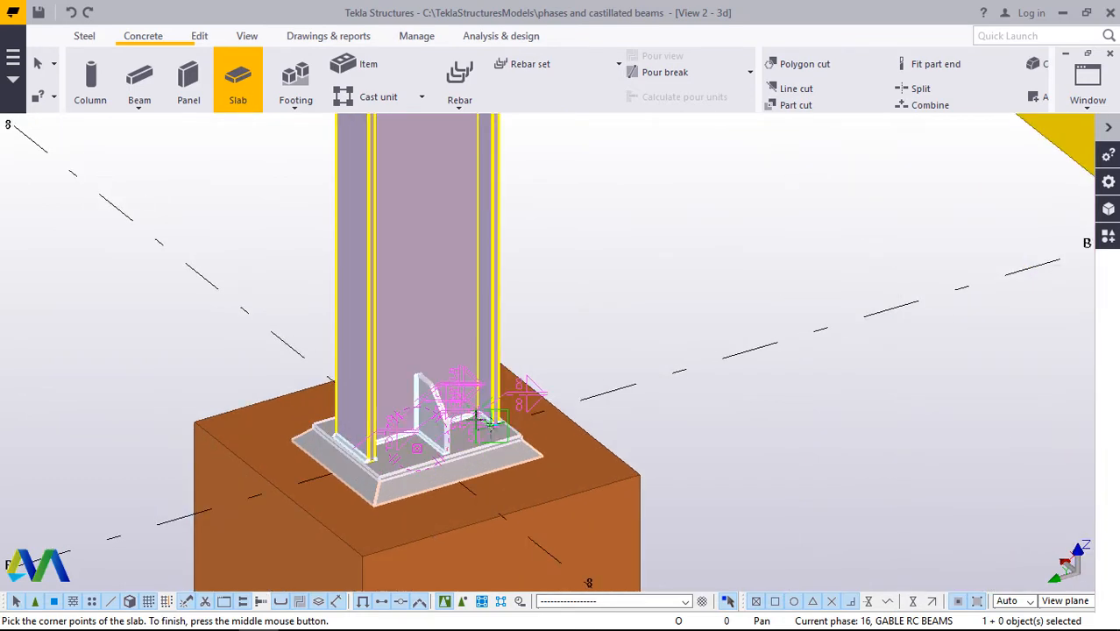
scroll(478, 408, up, 4)
scroll(495, 382, up, 5)
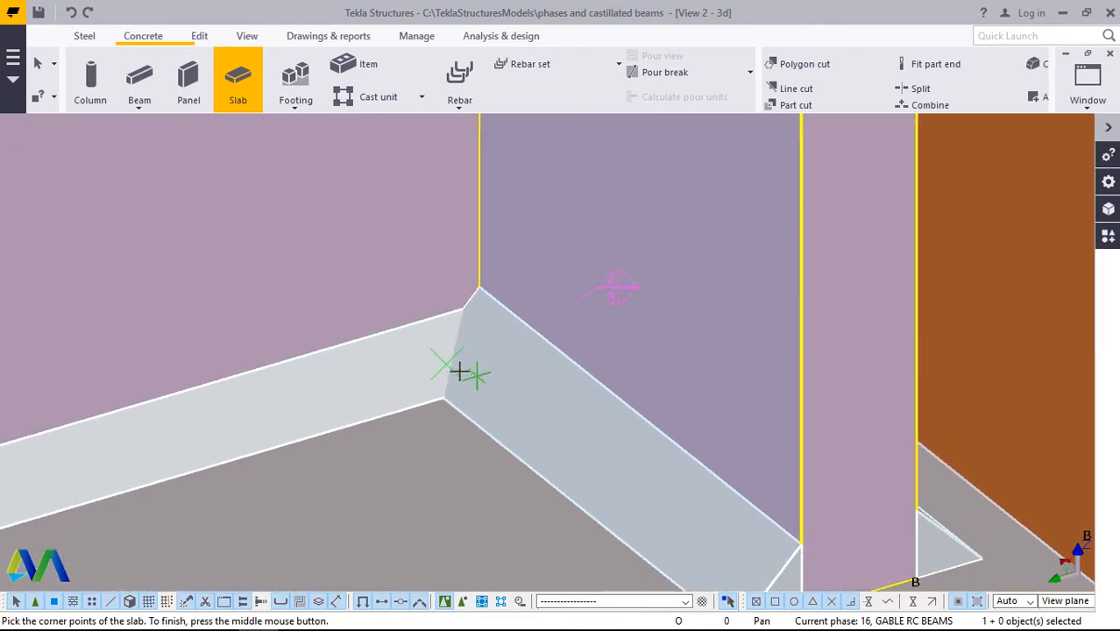
scroll(459, 372, up, 2)
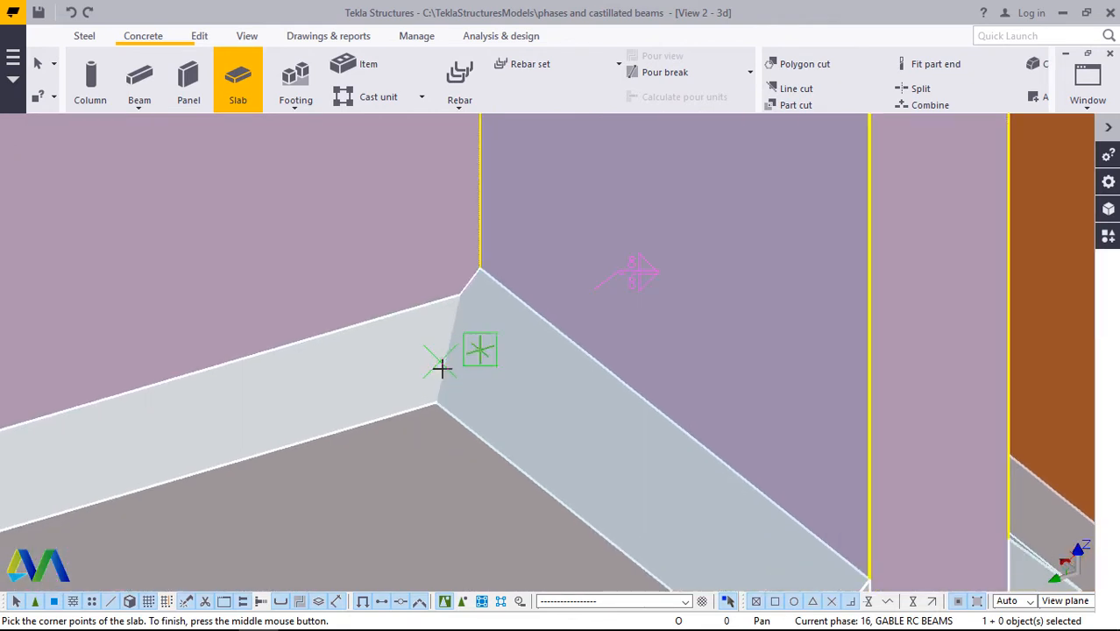
scroll(442, 368, up, 1)
scroll(446, 361, up, 1)
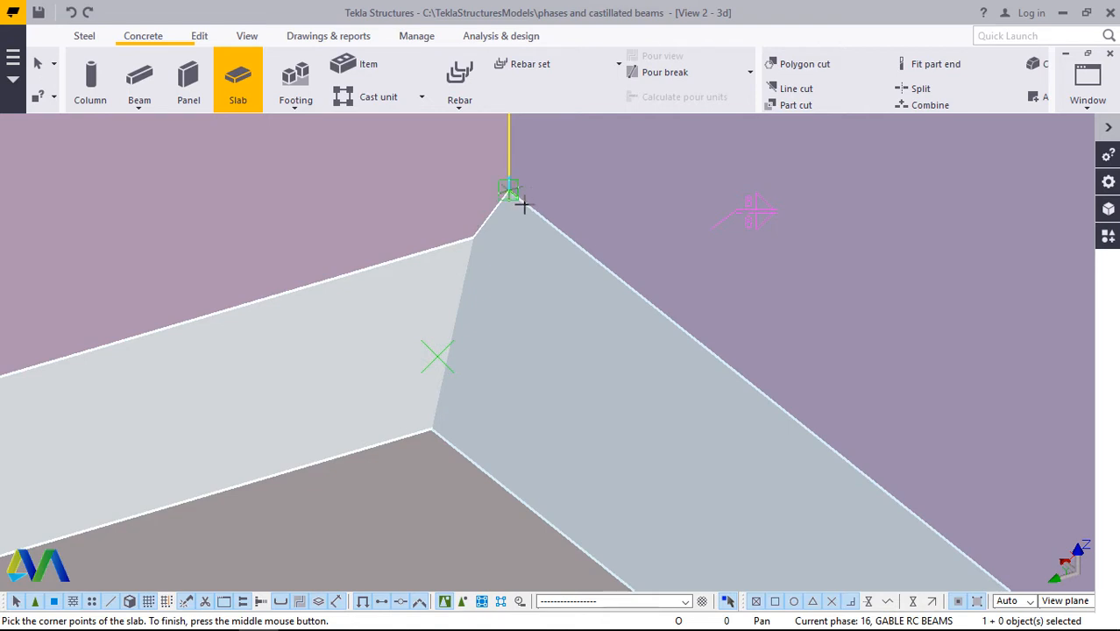
scroll(479, 189, down, 2)
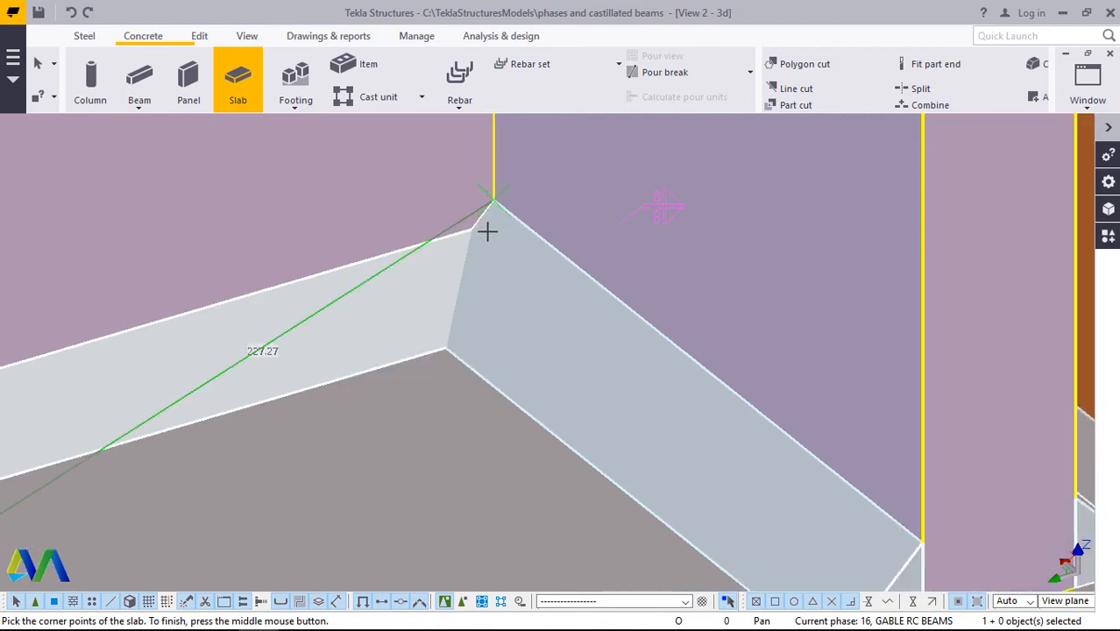
scroll(488, 230, down, 5)
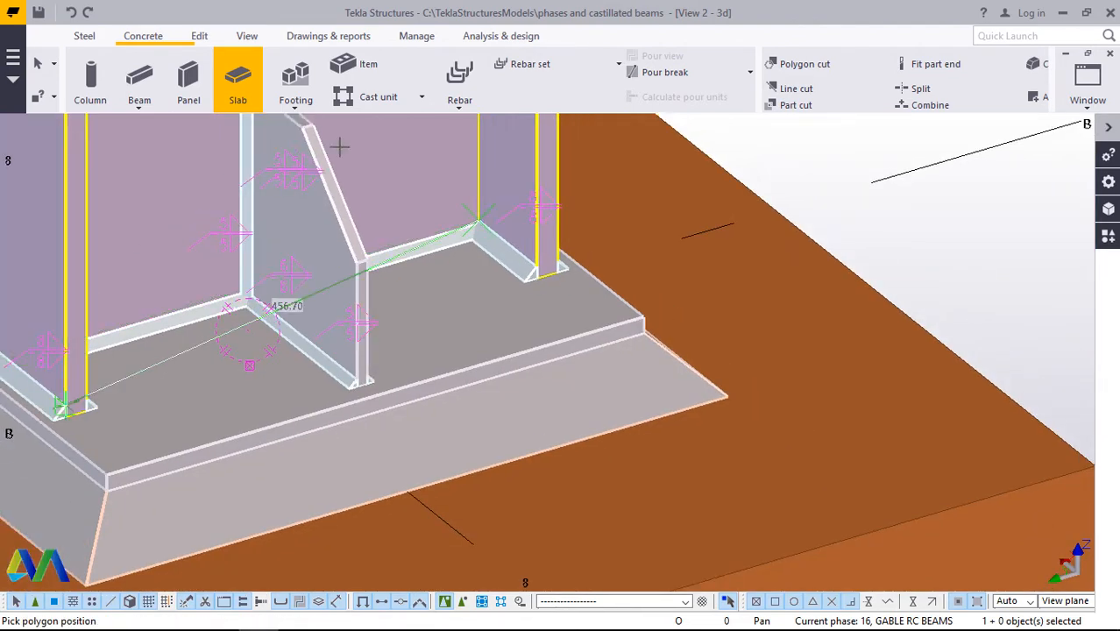
Set the second slab corner at the opposite flange-web junction of the B/8 column, just above the base plate weld.
click(248, 36)
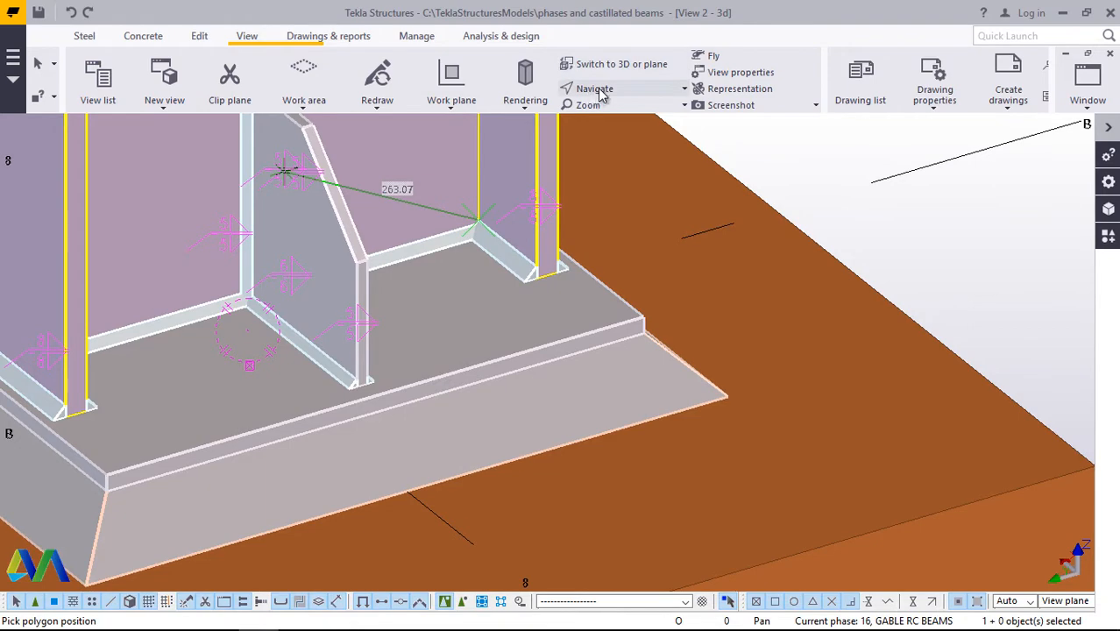
click(599, 89)
click(623, 114)
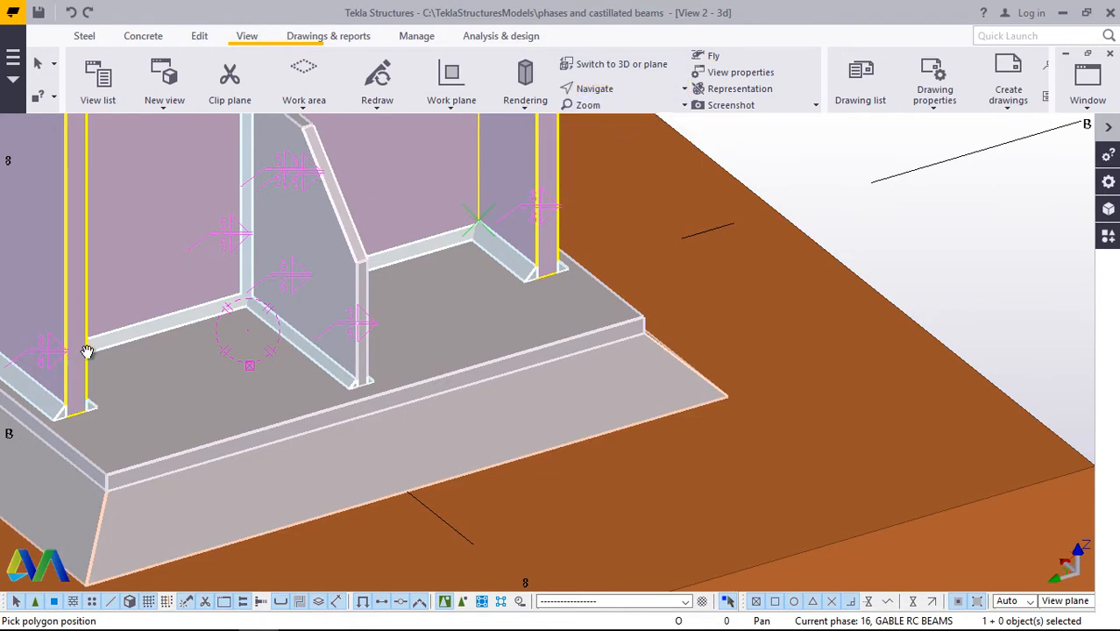
mouse_move(92, 350)
mouse_down()
mouse_move(145, 345)
mouse_move(70, 355)
mouse_up()
scroll(131, 348, up, 4)
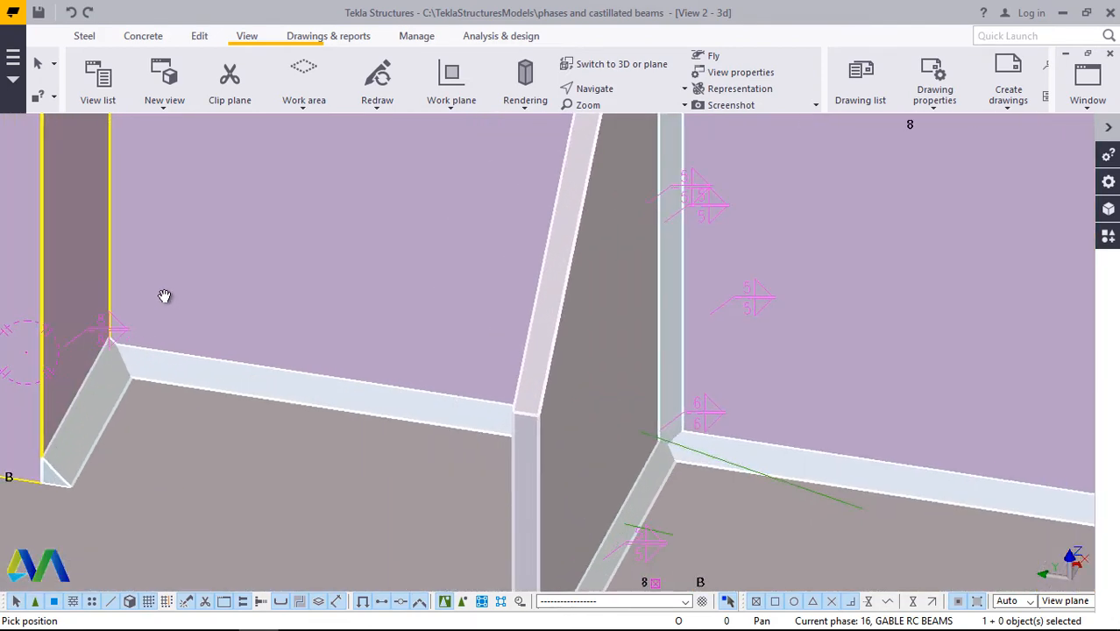
right_click(144, 295)
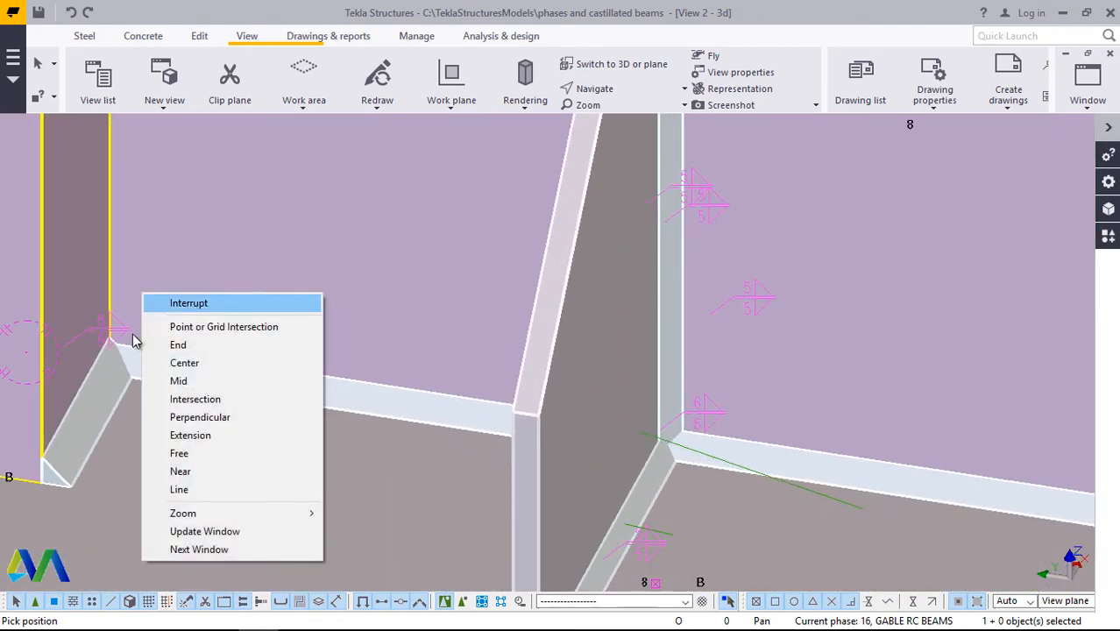
click(188, 302)
scroll(107, 341, up, 1)
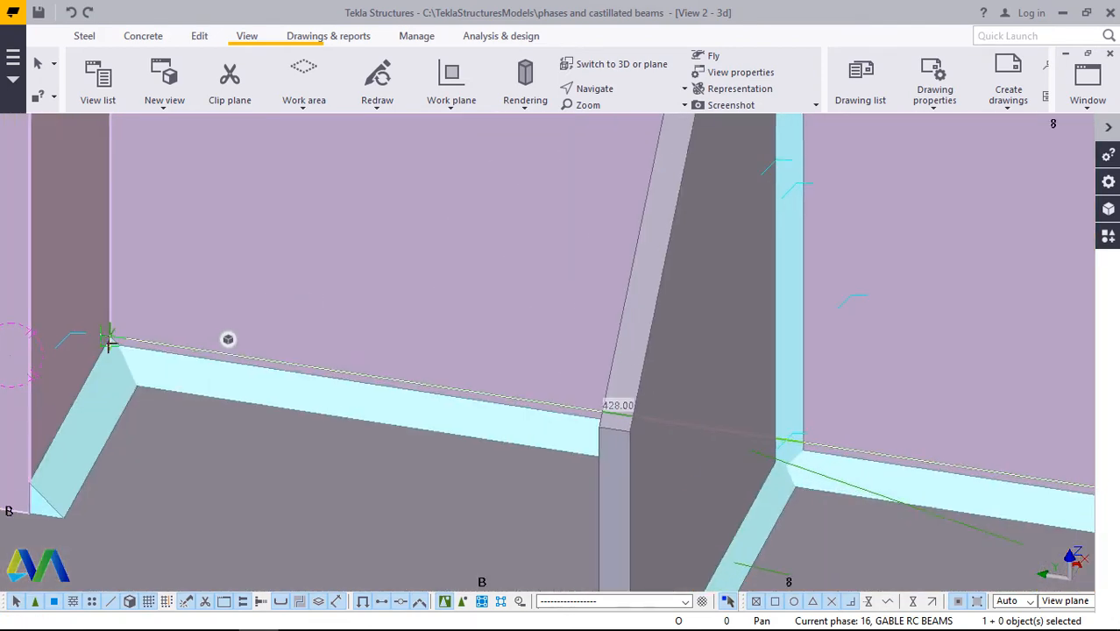
scroll(109, 344, up, 2)
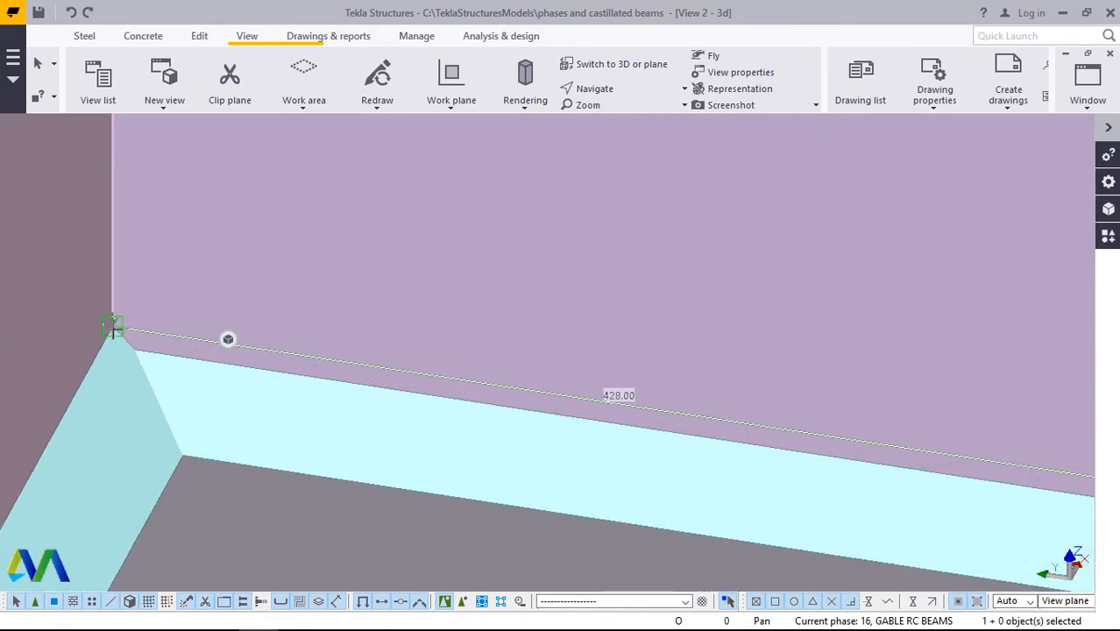
scroll(254, 263, down, 3)
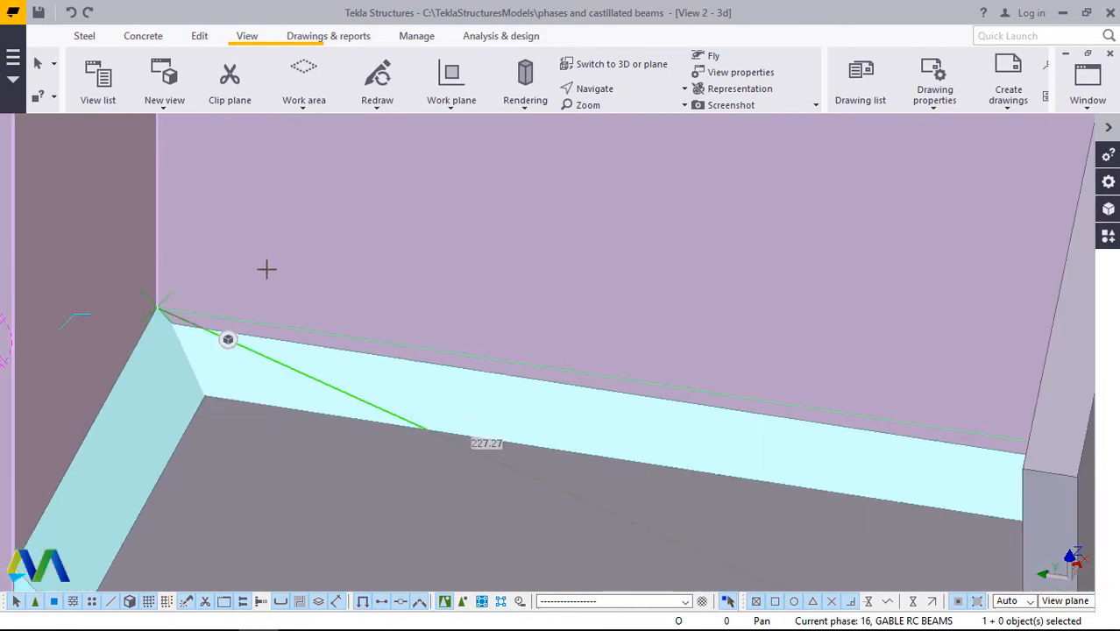
scroll(300, 265, down, 2)
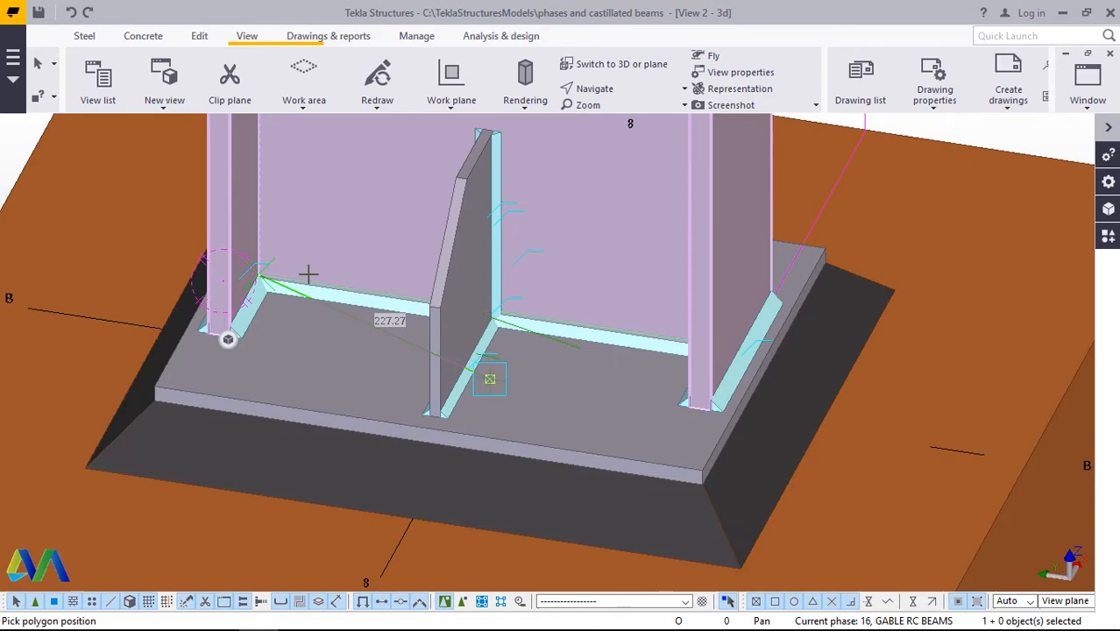
Extend the slab outline to the A/8 column, setting the third corner at its flange-web junction above the base plate weld.
scroll(308, 272, down, 1)
scroll(316, 277, down, 2)
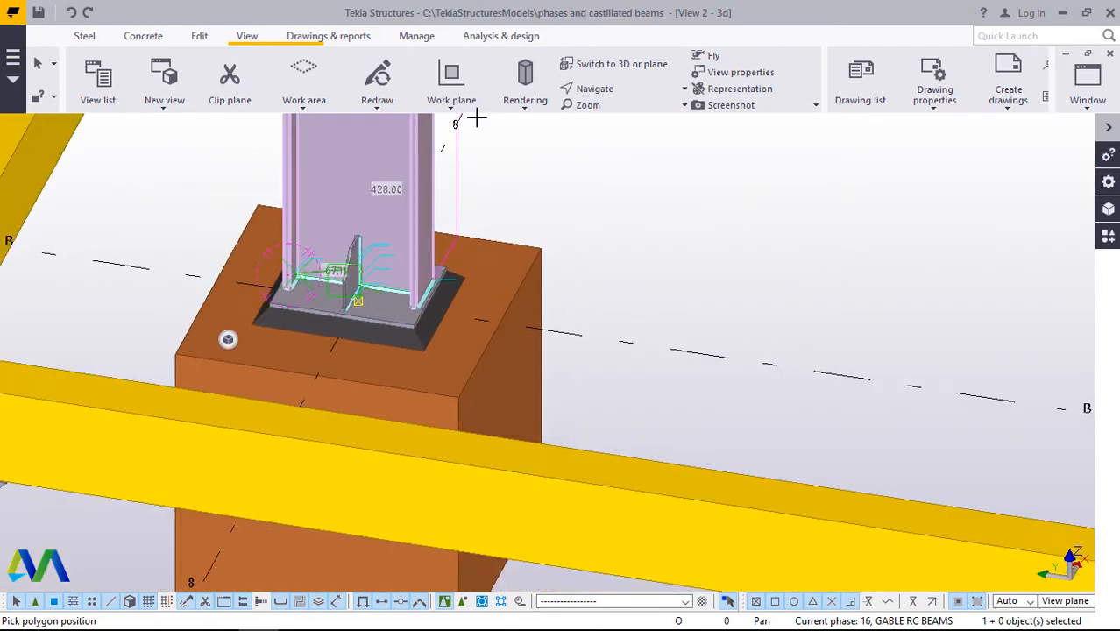
click(599, 91)
click(593, 115)
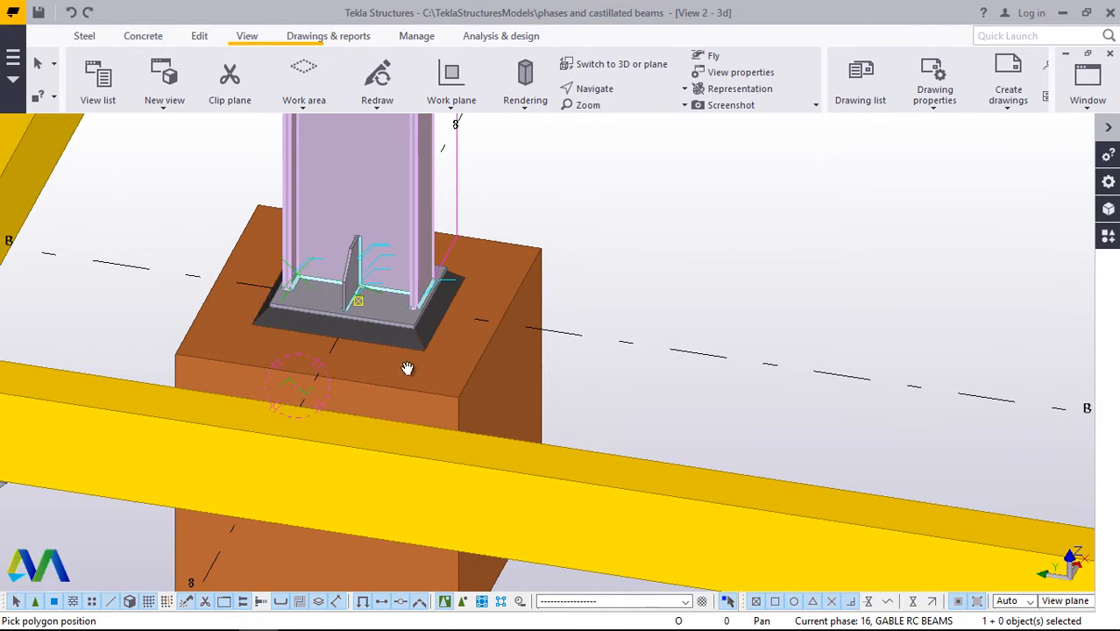
drag(460, 363, 699, 367)
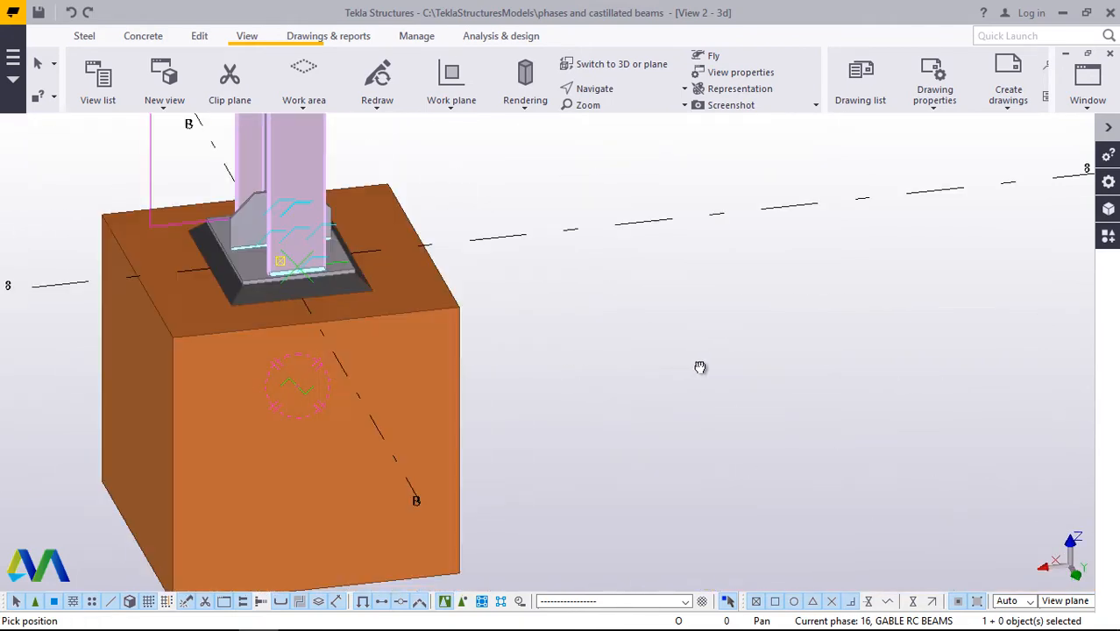
scroll(325, 466, down, 5)
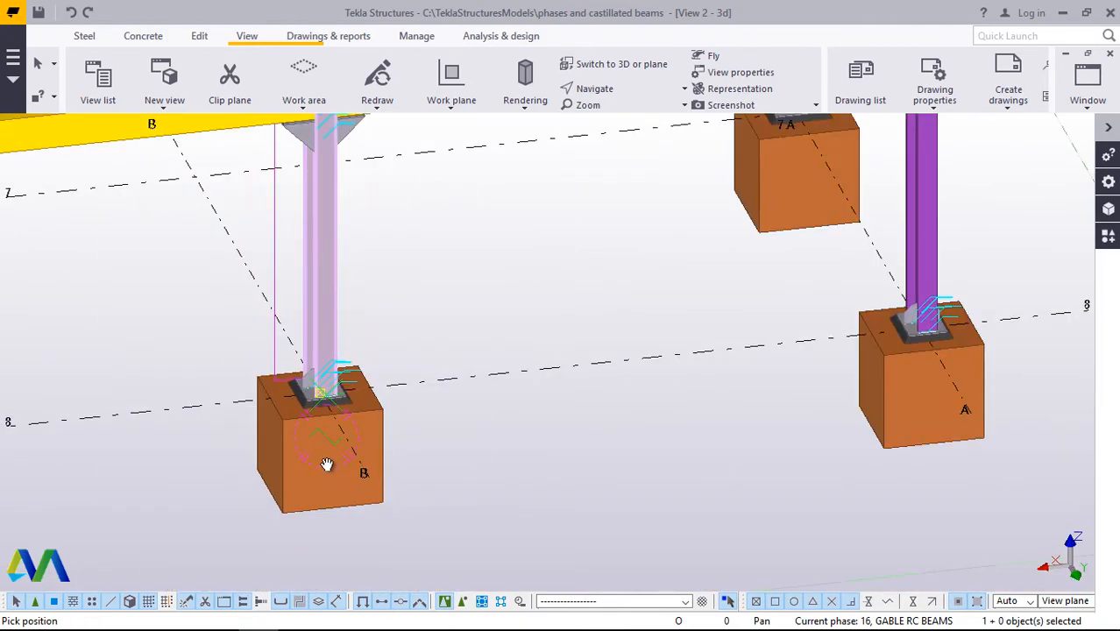
scroll(946, 308, up, 6)
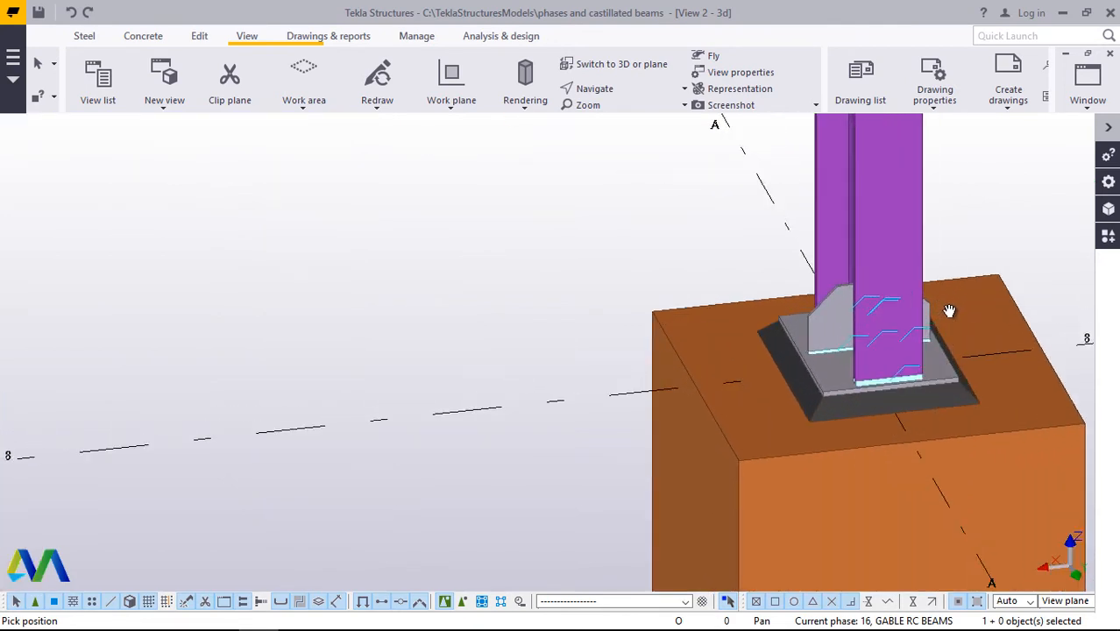
click(605, 92)
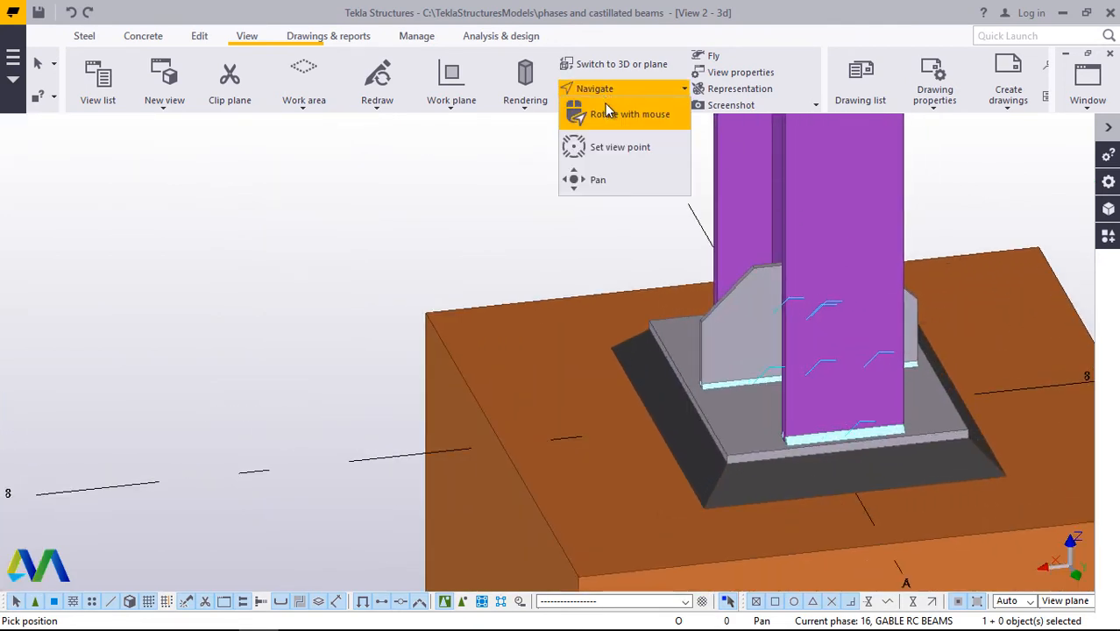
click(611, 120)
click(738, 374)
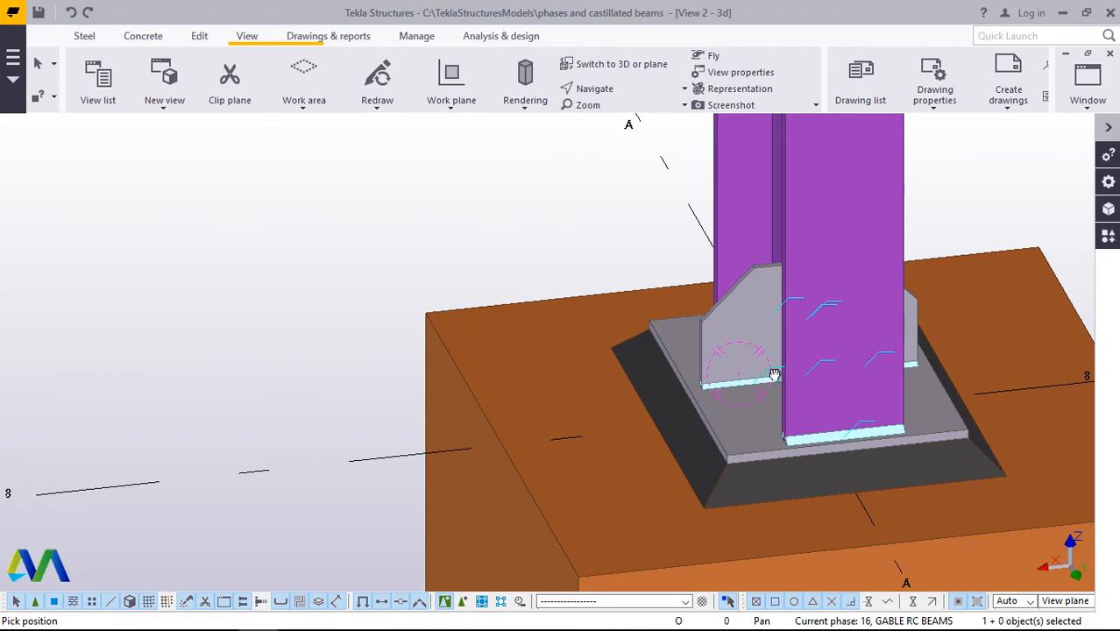
drag(865, 374, 891, 376)
scroll(859, 349, up, 3)
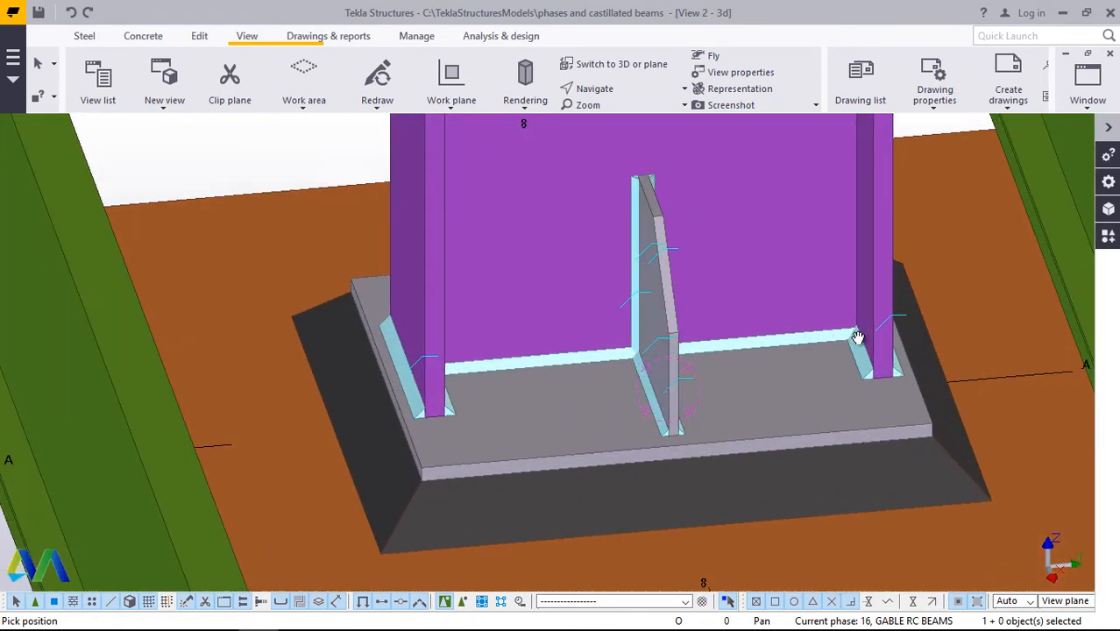
right_click(790, 258)
click(810, 265)
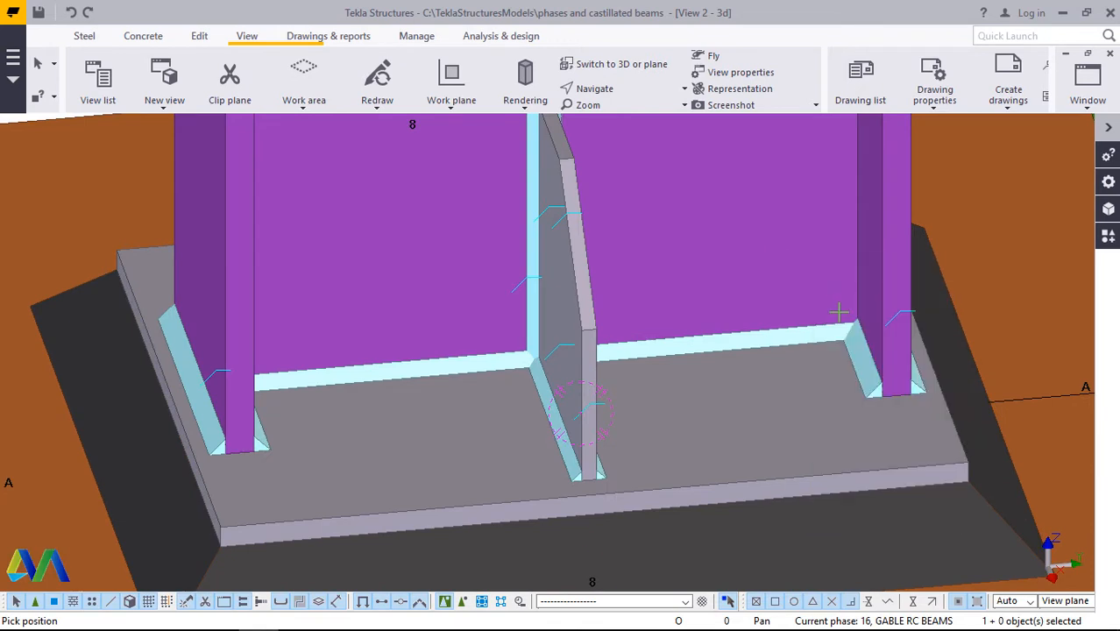
scroll(845, 317, up, 2)
scroll(846, 317, up, 1)
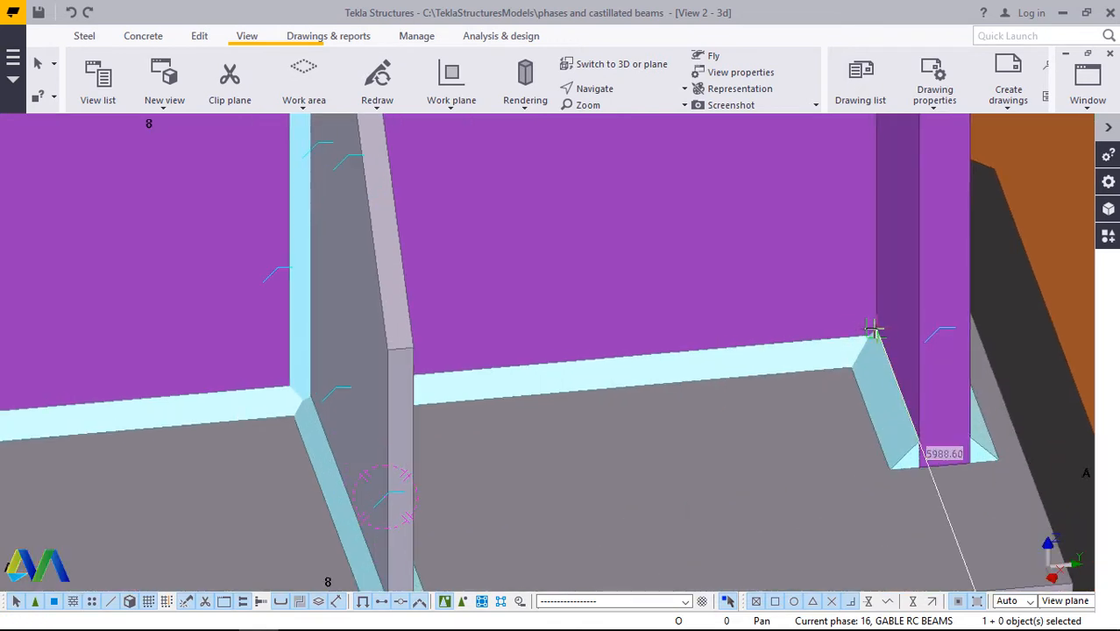
click(873, 330)
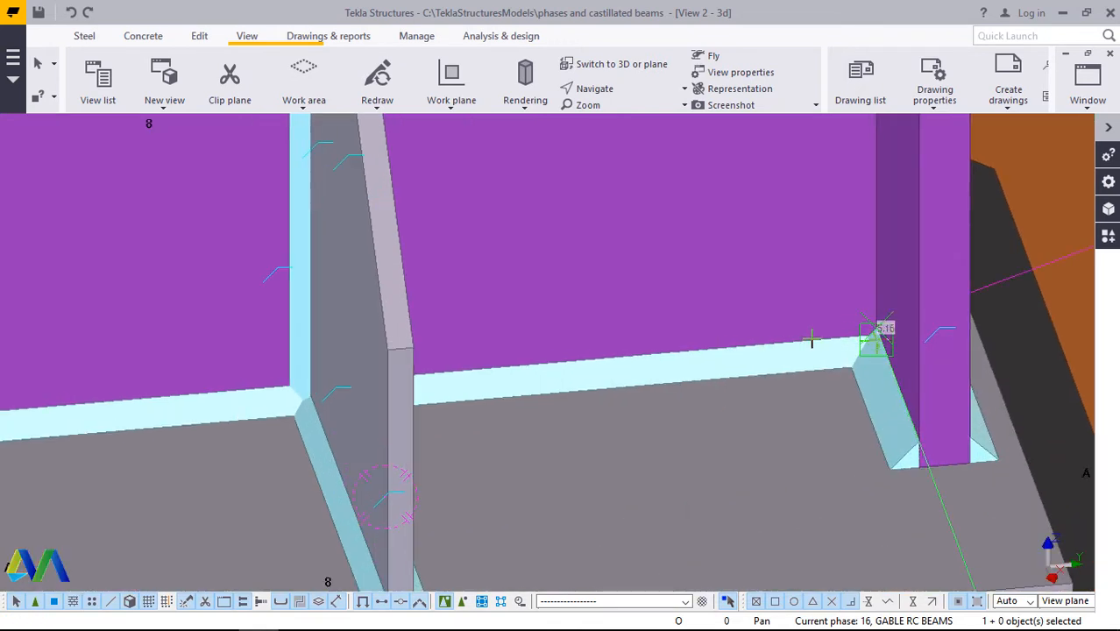
Set the fourth slab corner at the opposite flange-web junction of the A/8 column, just above the base plate weld.
scroll(811, 339, down, 3)
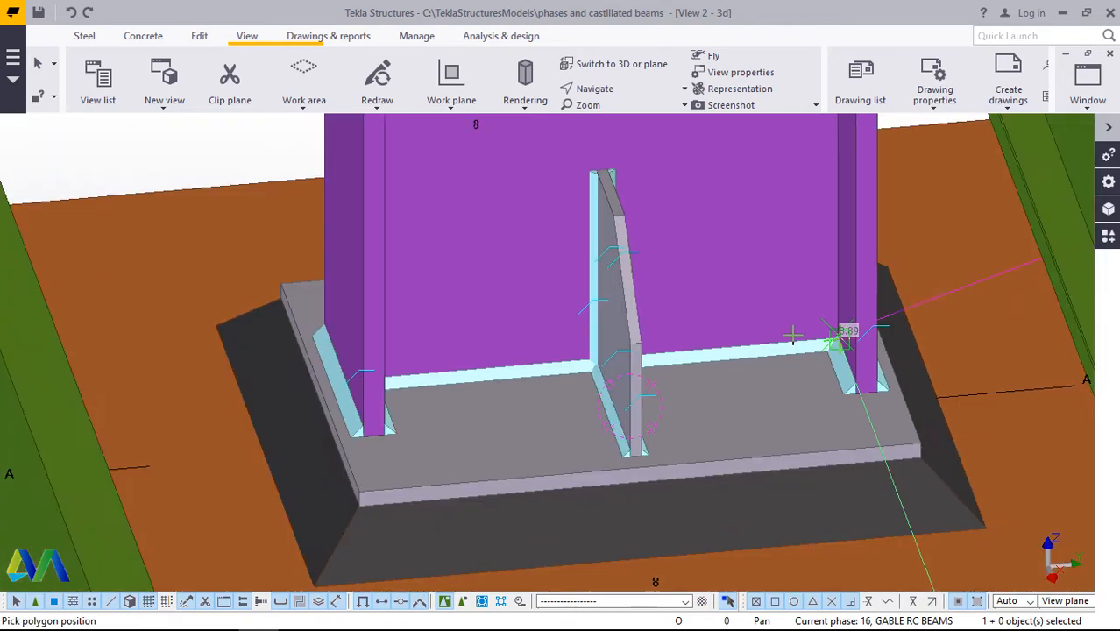
click(617, 91)
click(598, 174)
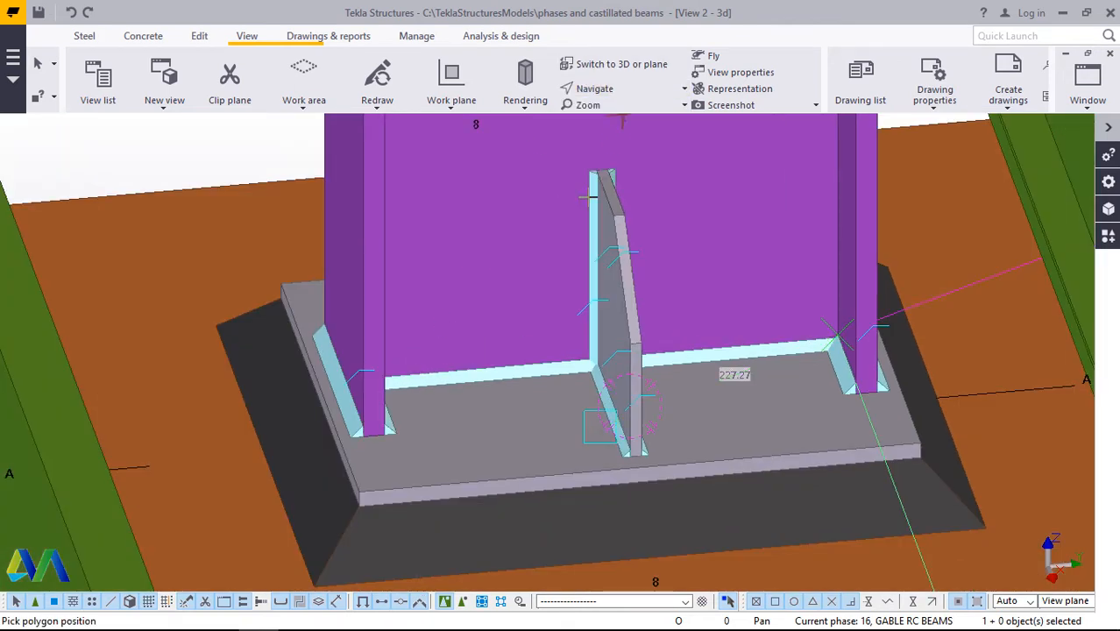
key(v)
click(389, 383)
mouse_move(367, 387)
ctrl+middle_down()
mouse_move(313, 388)
mouse_move(369, 383)
ctrl+middle_up()
scroll(369, 384, up, 2)
right_click(446, 287)
click(482, 298)
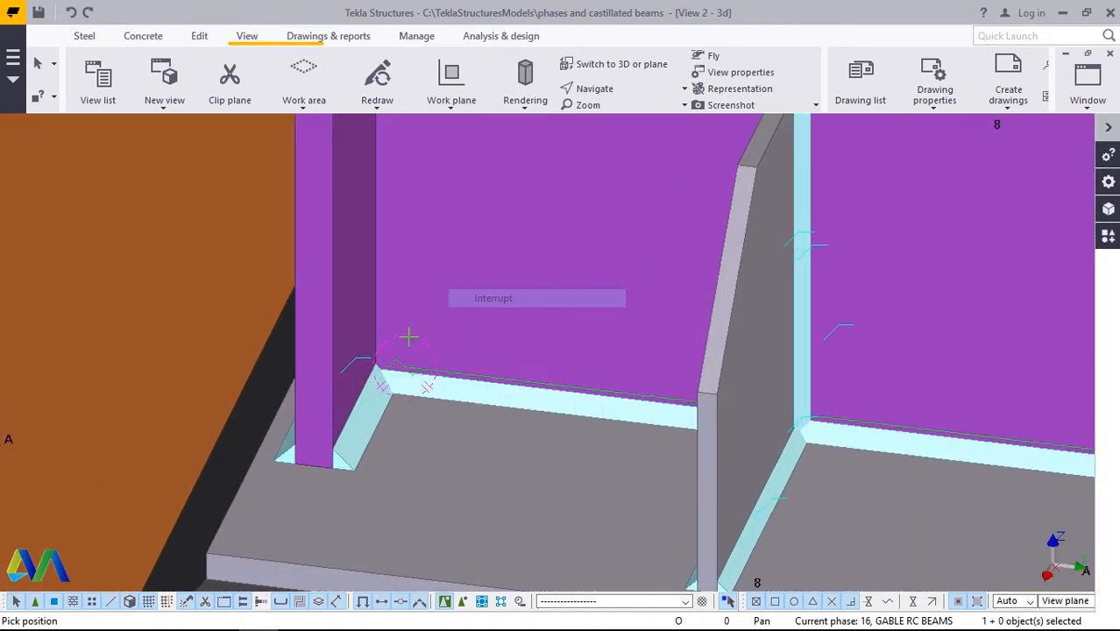
scroll(374, 368, up, 4)
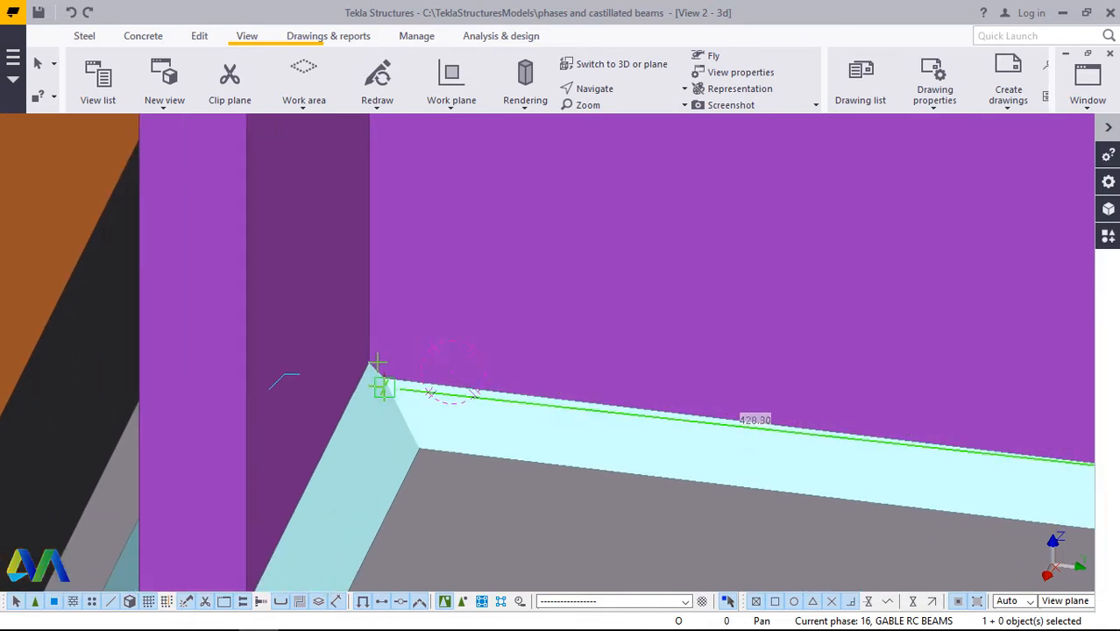
click(368, 366)
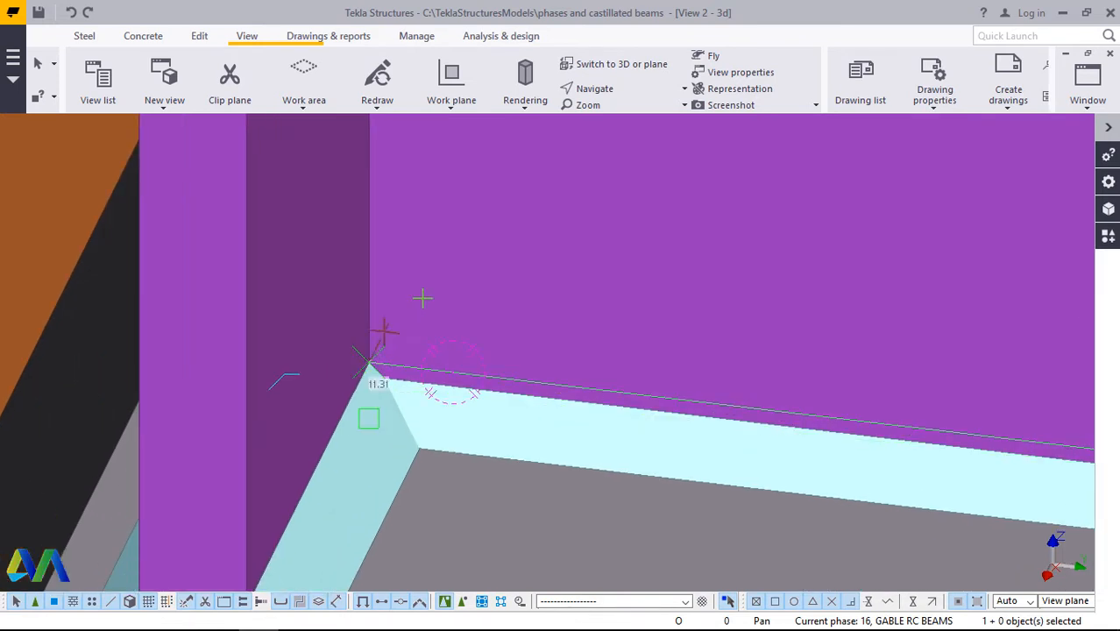
Close the slab outline at its first corner on the B/8 column, at the flange-web junction above the base plate weld.
scroll(425, 289, down, 3)
scroll(441, 276, down, 3)
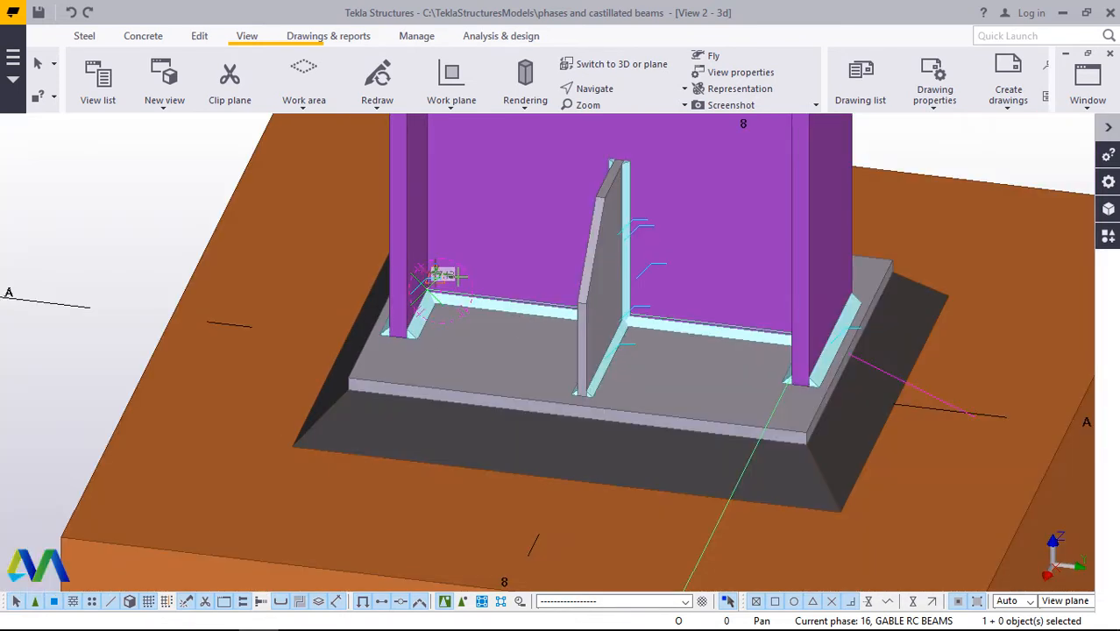
scroll(441, 276, down, 3)
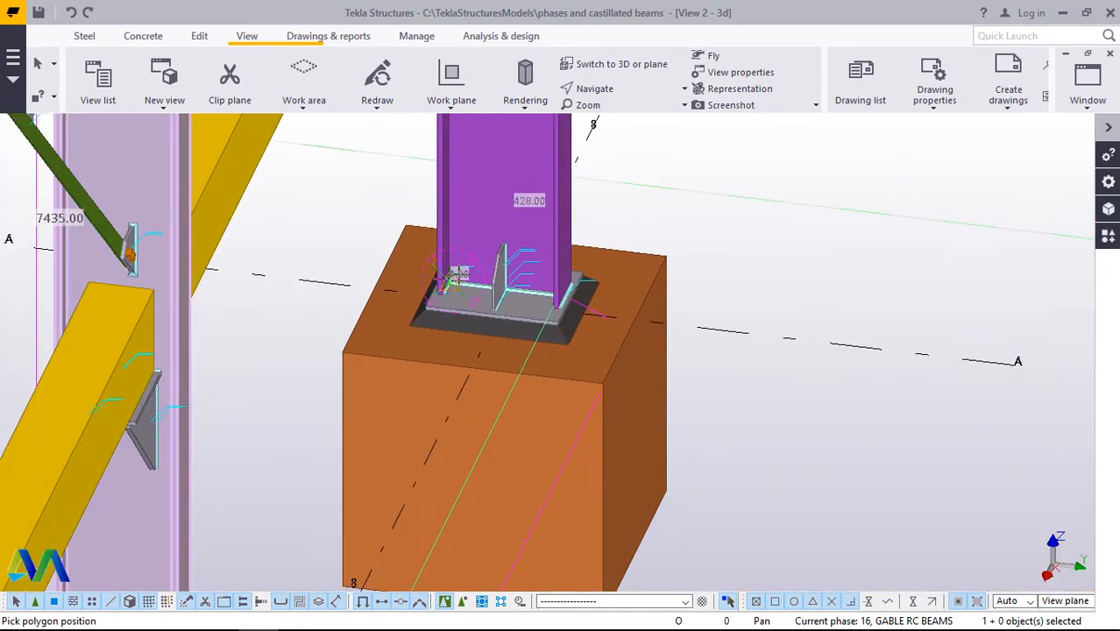
scroll(454, 276, down, 3)
scroll(454, 277, down, 3)
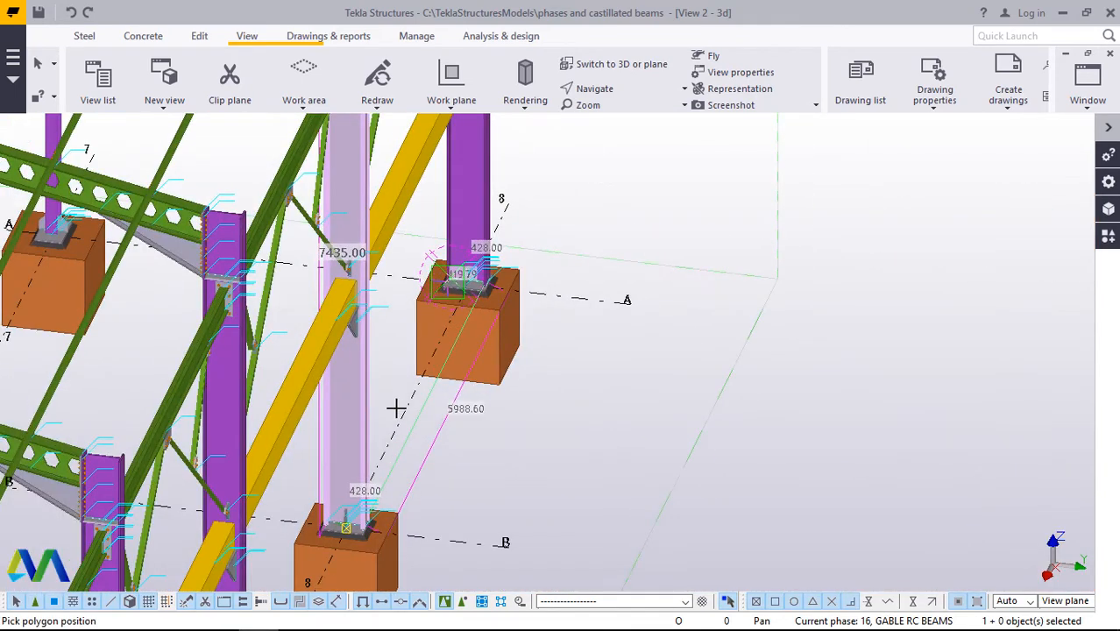
scroll(406, 406, up, 3)
scroll(395, 399, up, 3)
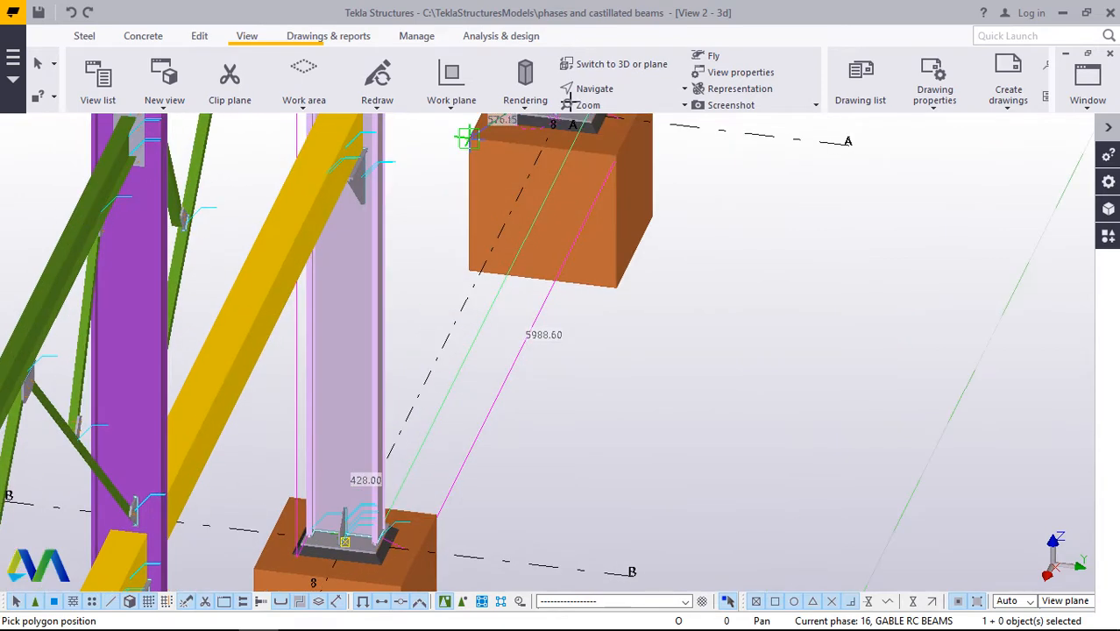
click(603, 91)
click(596, 180)
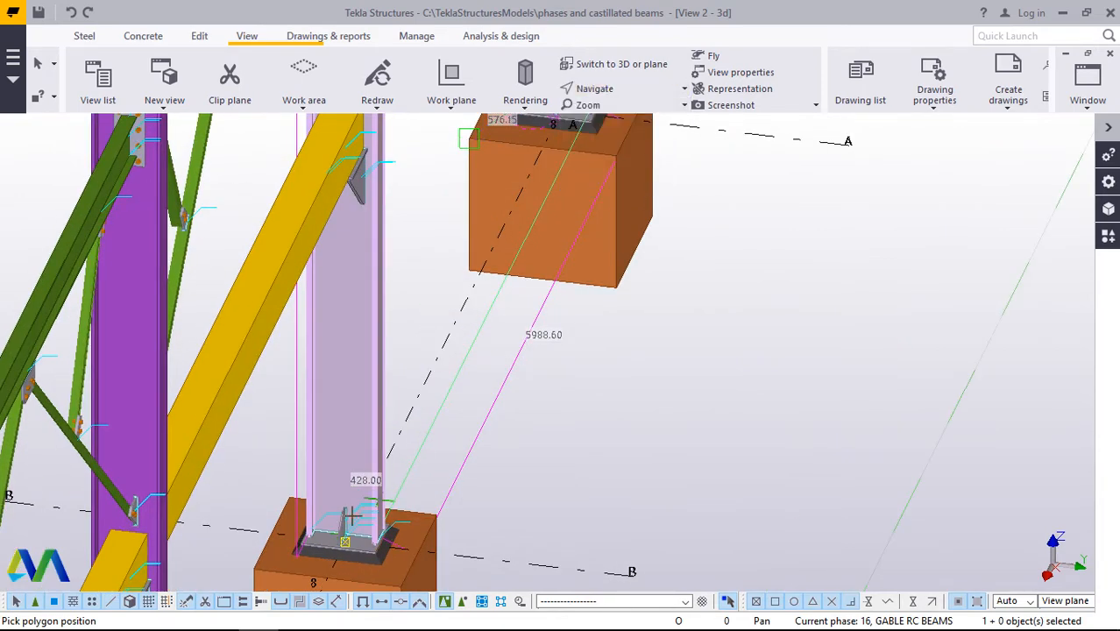
ctrl+middle_drag(333, 521, 21, 507)
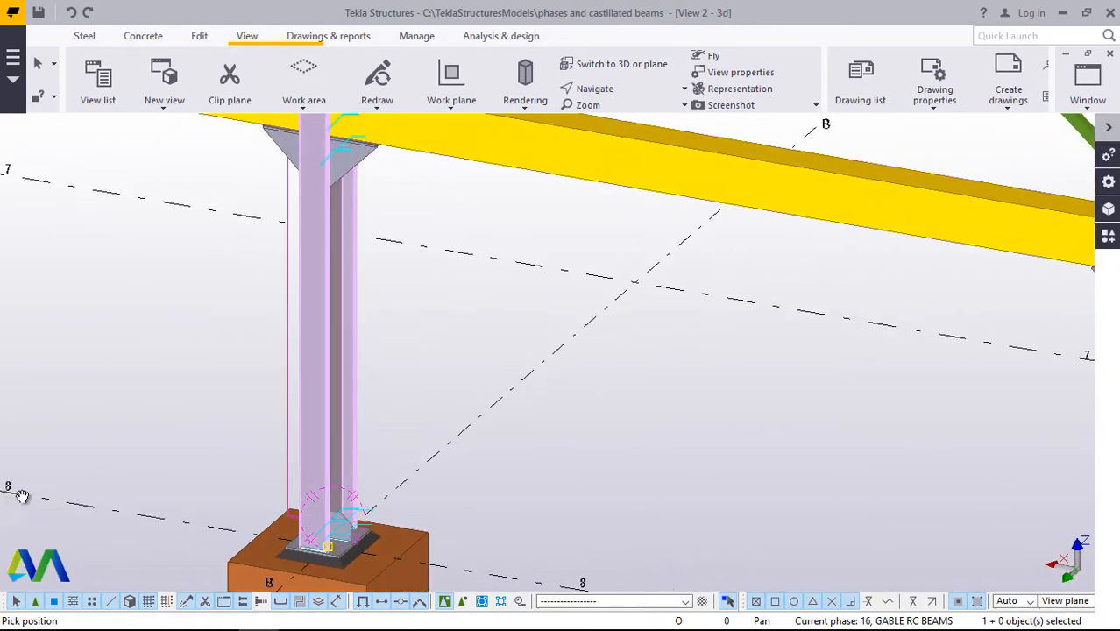
ctrl+middle_drag(276, 513, 238, 526)
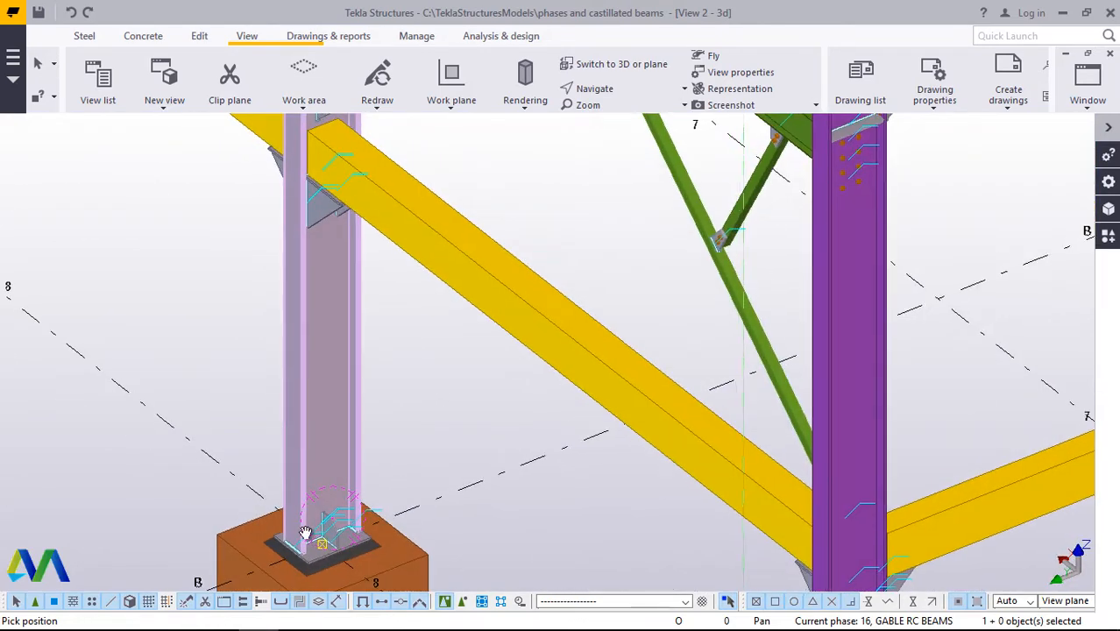
scroll(316, 532, up, 3)
scroll(359, 537, up, 2)
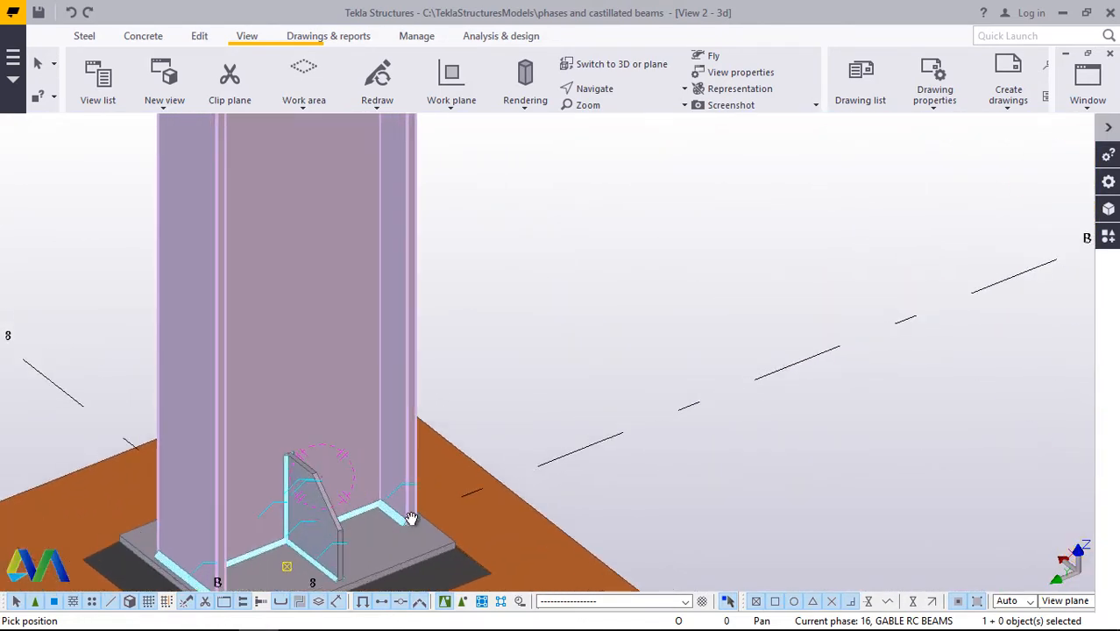
scroll(390, 528, up, 1)
right_click(538, 280)
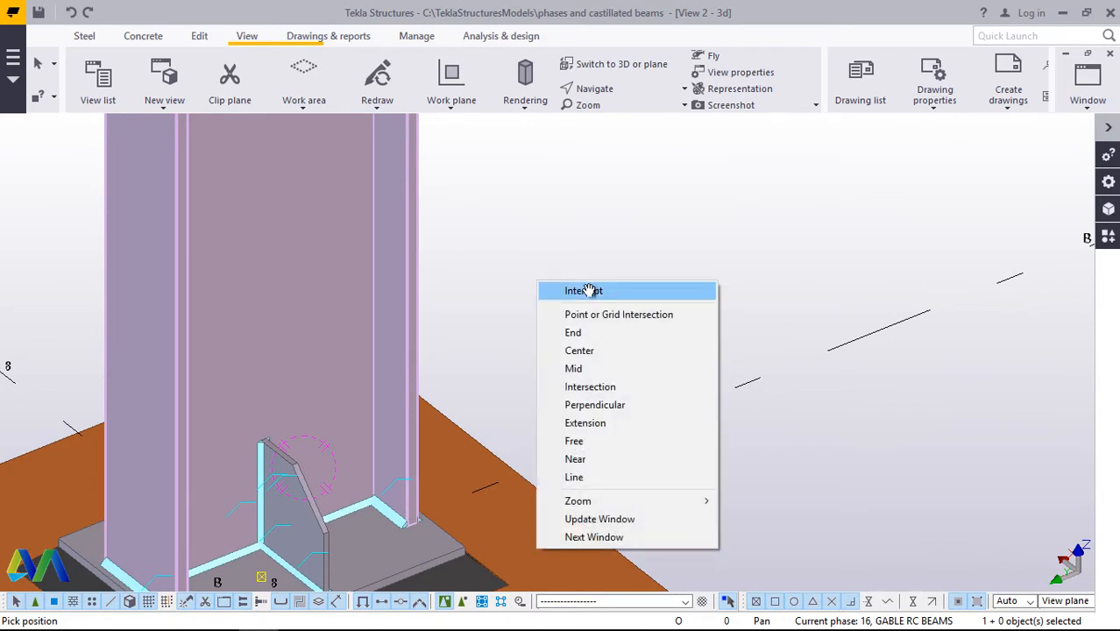
click(590, 290)
scroll(363, 524, up, 1)
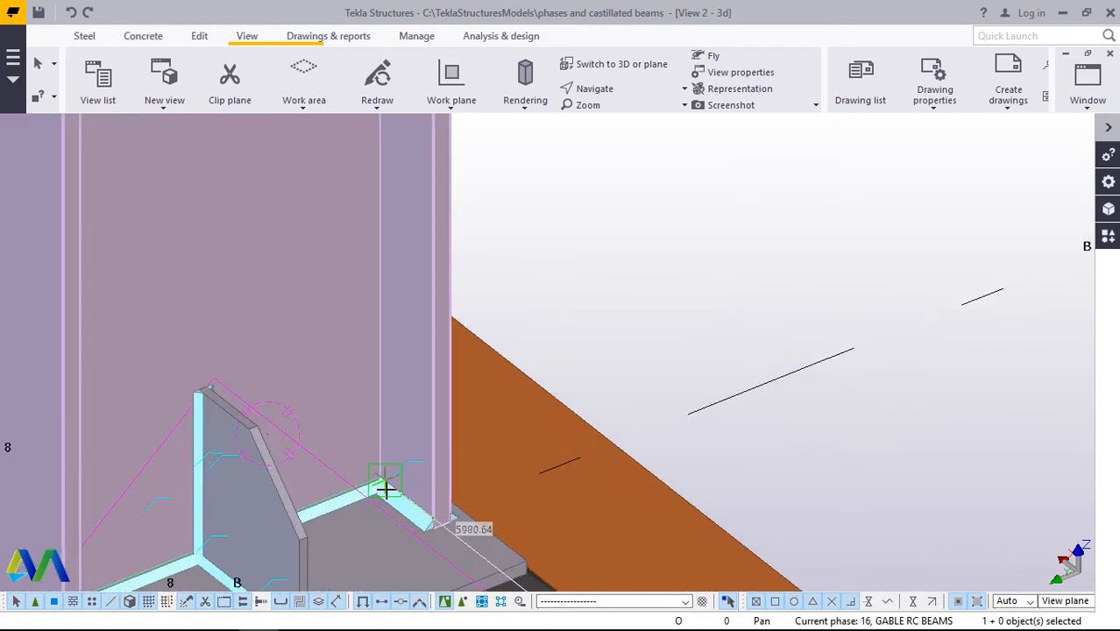
scroll(384, 489, up, 1)
scroll(390, 468, up, 1)
scroll(383, 435, up, 1)
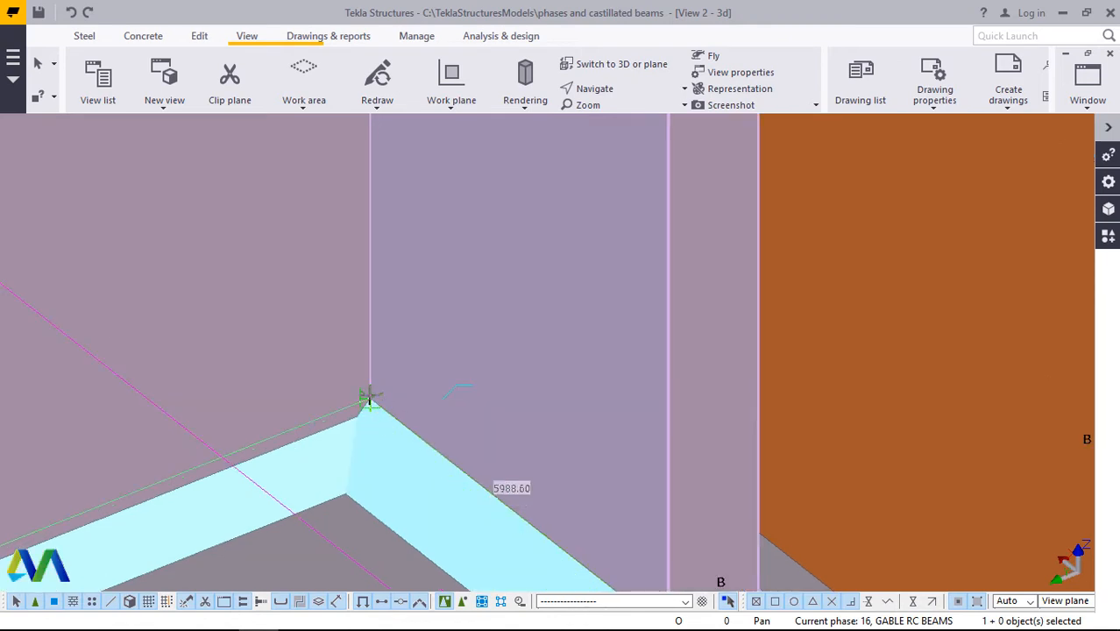
click(371, 400)
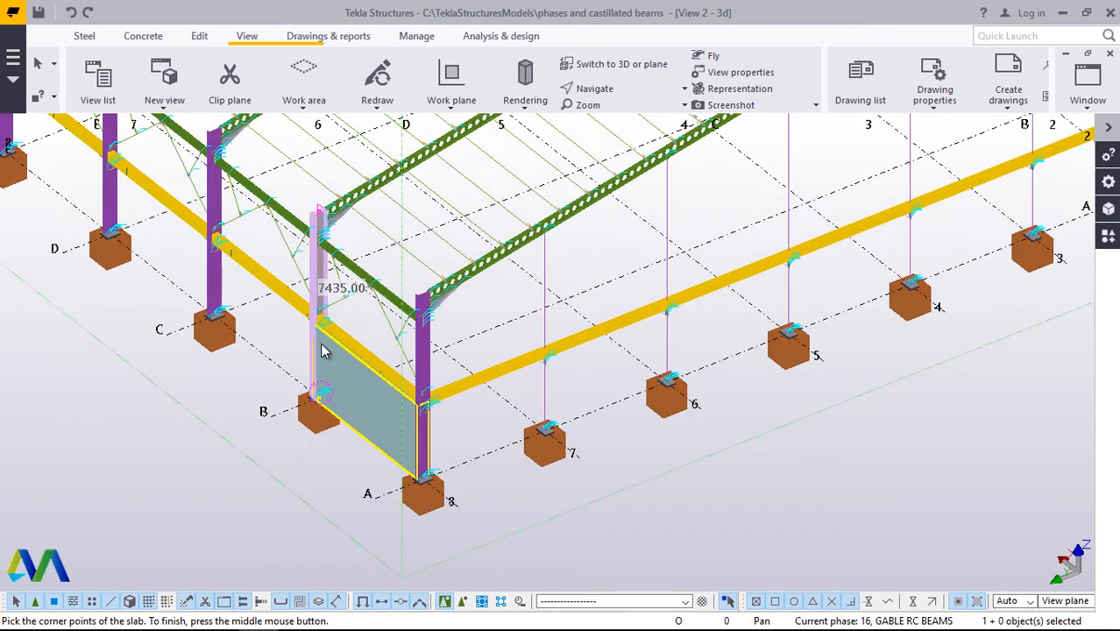
Examine the new concrete panel between the A/8 and B/8 columns, its fit beneath the yellow beam and its lower edge at the footings.
scroll(322, 351, up, 2)
scroll(408, 312, up, 3)
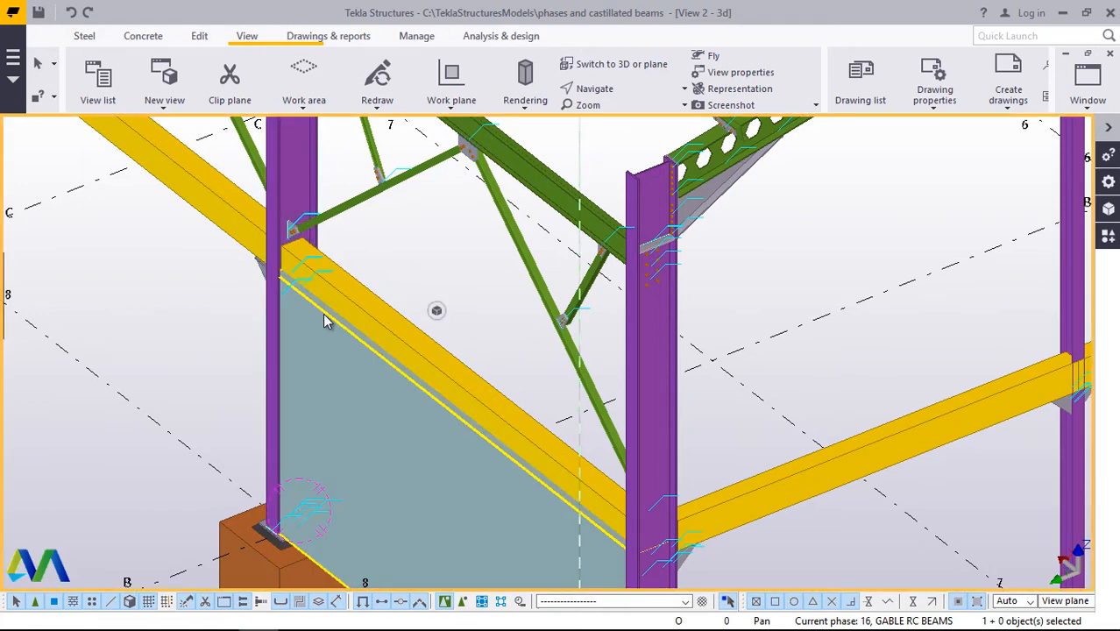
scroll(324, 321, down, 3)
scroll(447, 513, up, 4)
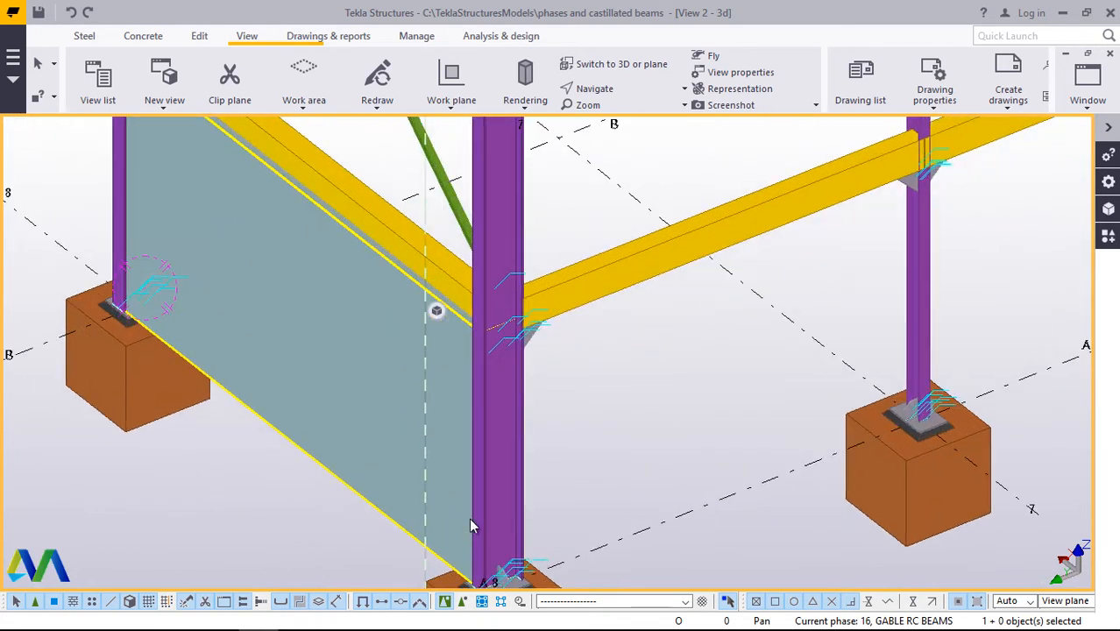
click(610, 91)
click(622, 116)
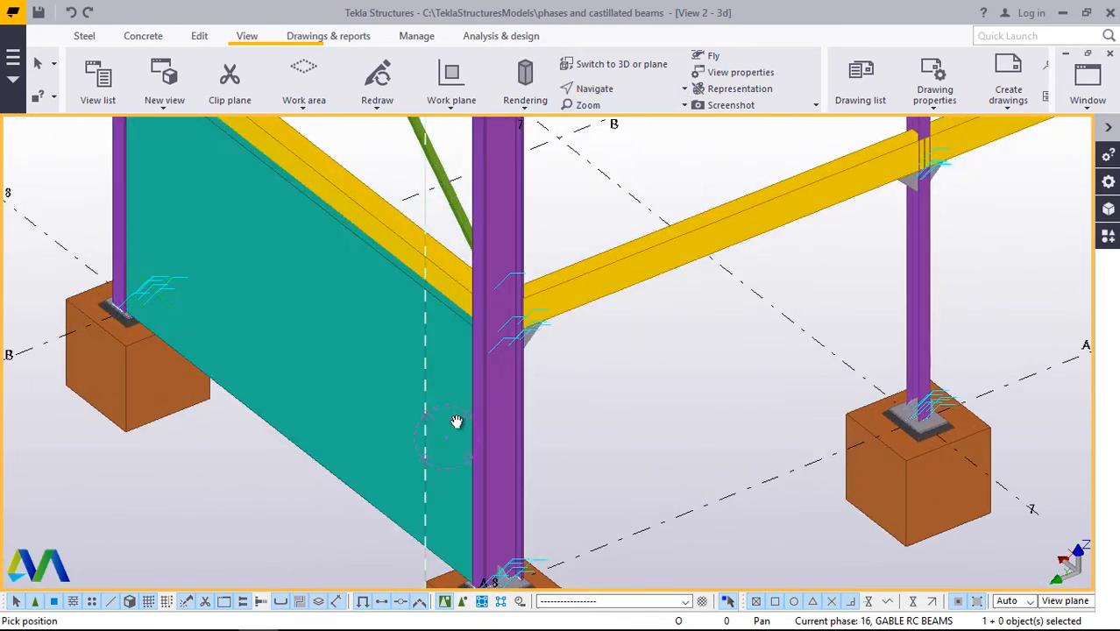
drag(456, 416, 212, 365)
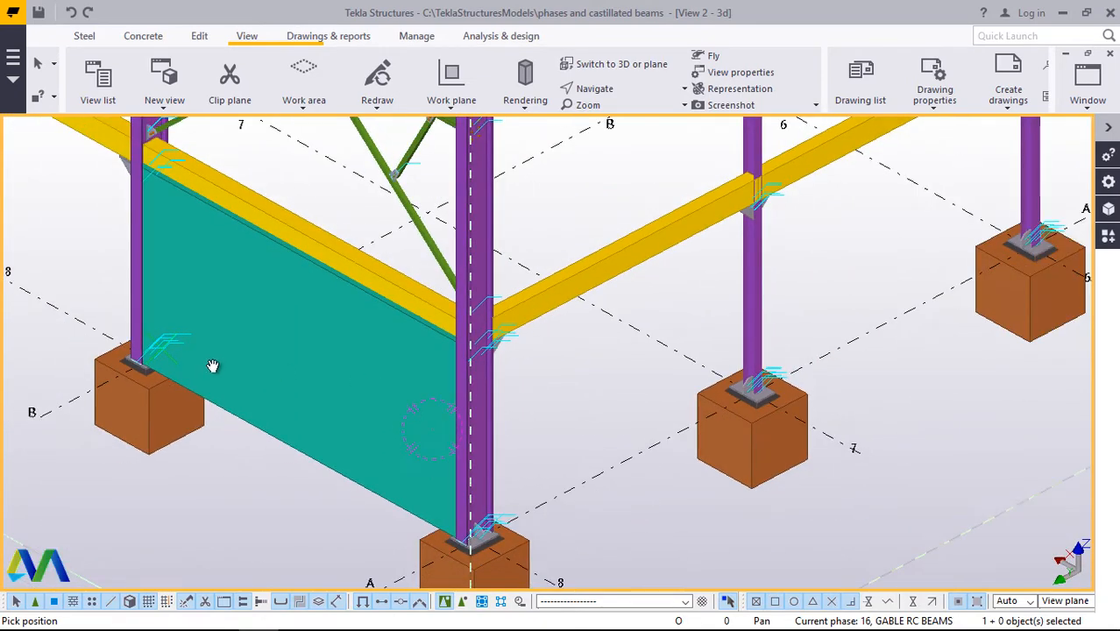
scroll(212, 366, up, 1)
scroll(145, 377, up, 5)
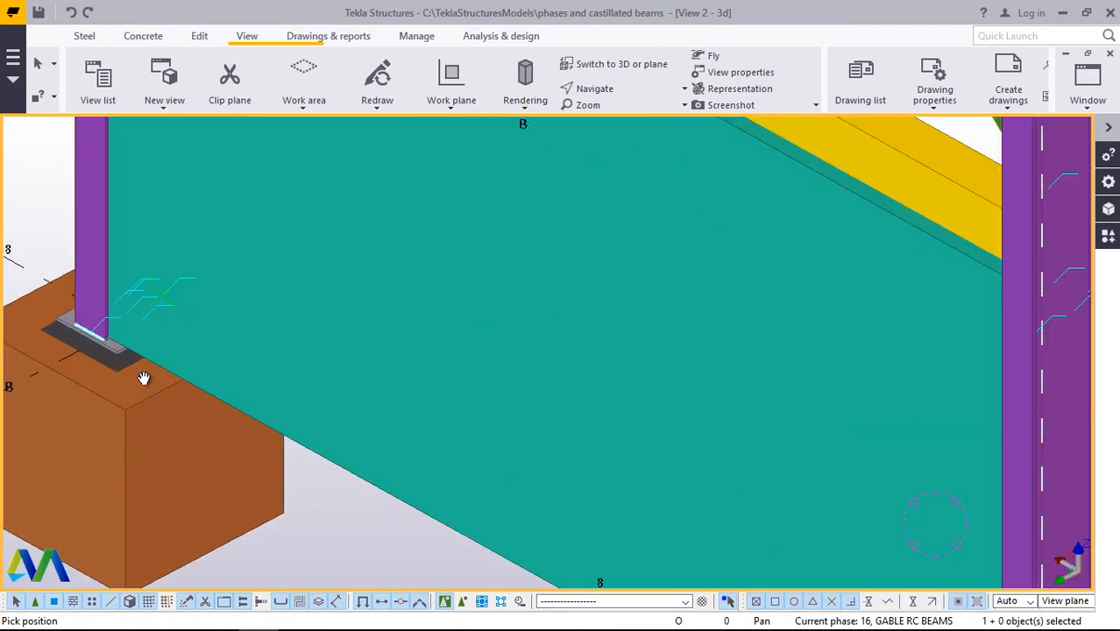
scroll(245, 346, down, 5)
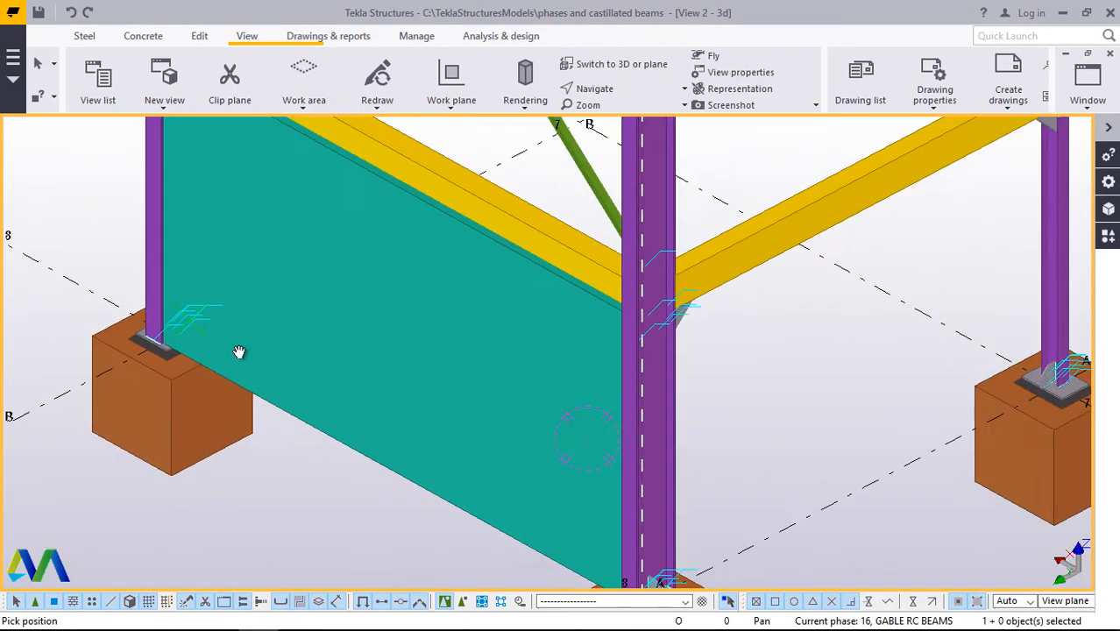
scroll(249, 358, down, 4)
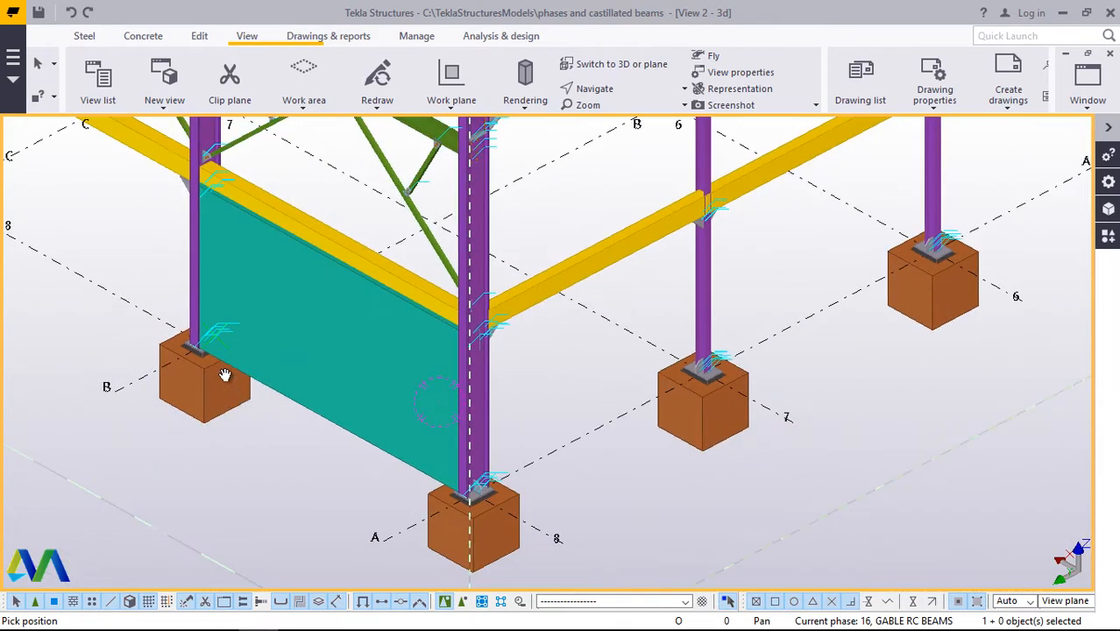
scroll(223, 350, up, 4)
scroll(226, 344, up, 3)
right_click(242, 407)
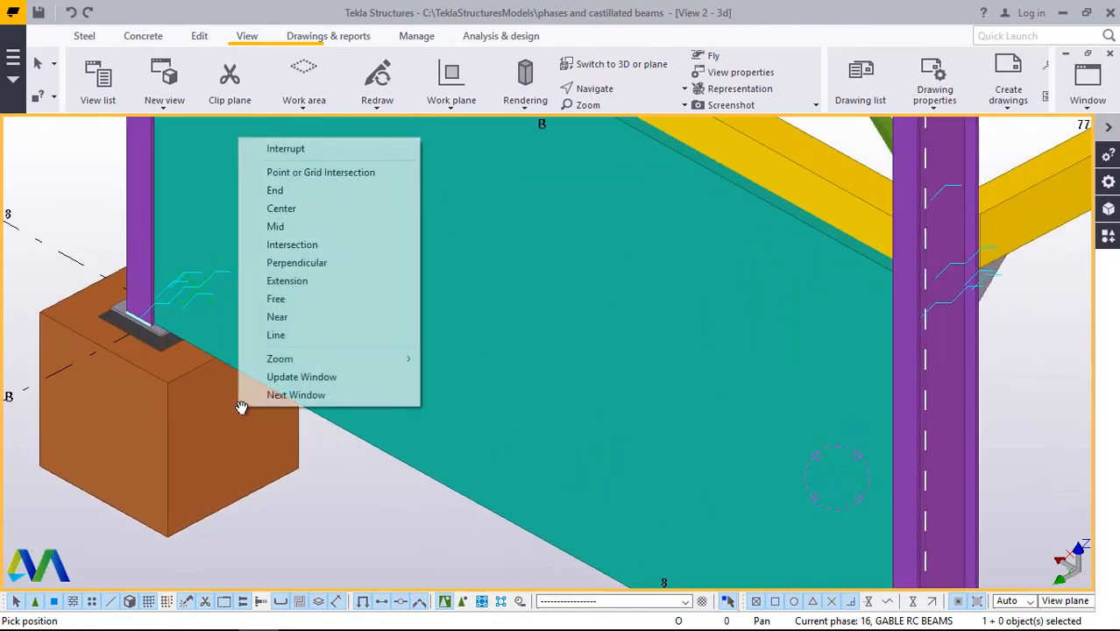
click(300, 149)
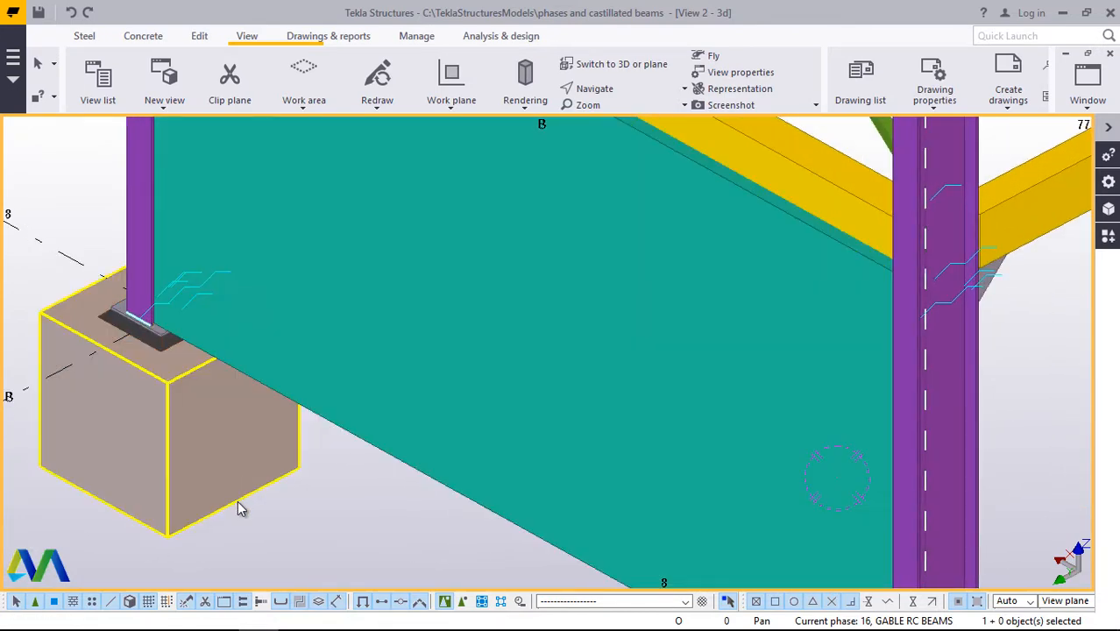
scroll(241, 508, up, 2)
scroll(250, 504, up, 2)
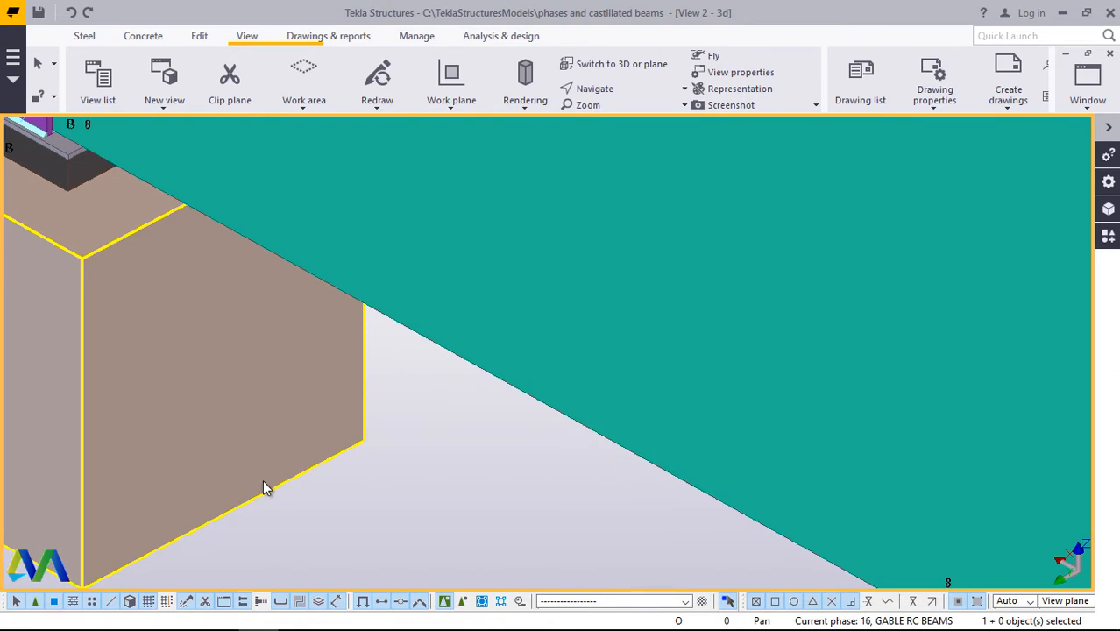
scroll(264, 482, down, 4)
scroll(292, 445, down, 2)
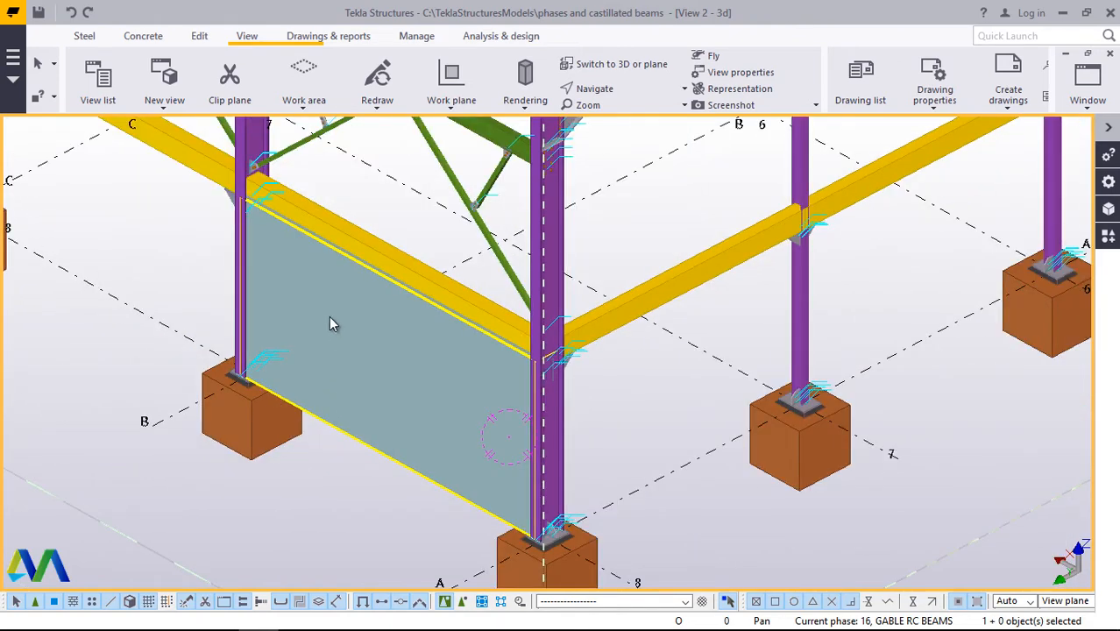
Start a copy of the yellow beam above the slab panel, with its origin at the middle of the beam's top edge at the B/8 column.
scroll(298, 201, up, 3)
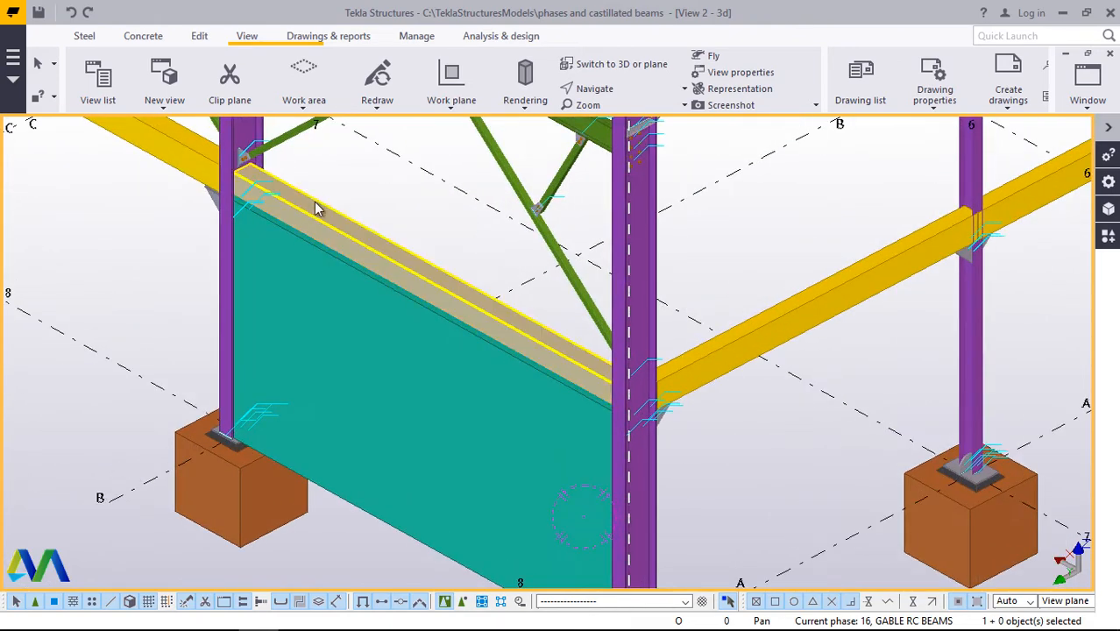
scroll(311, 224, up, 2)
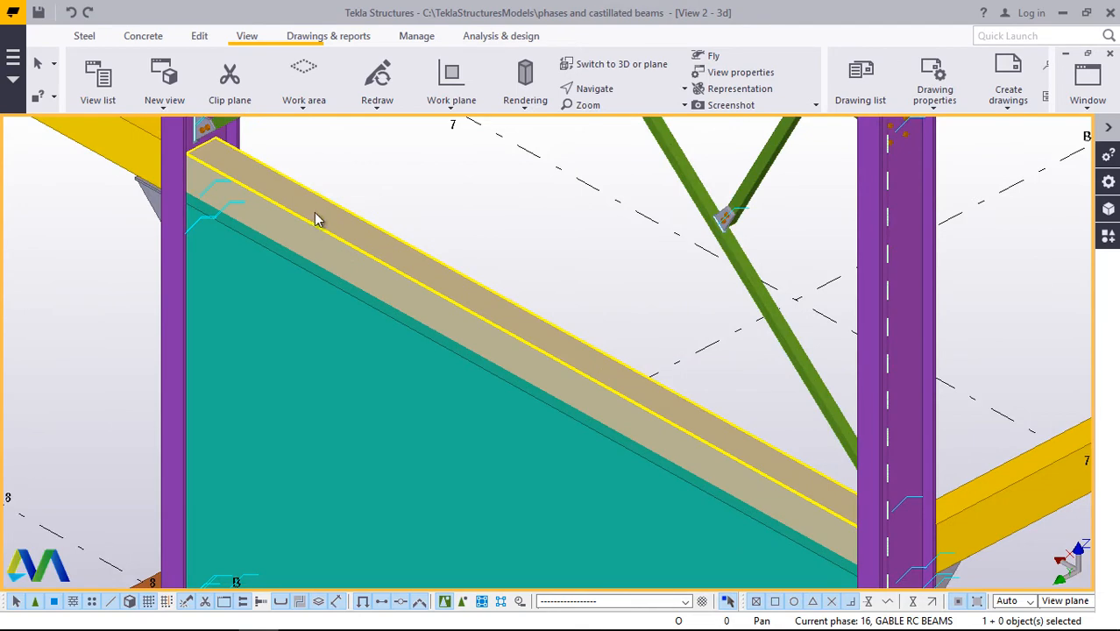
click(348, 217)
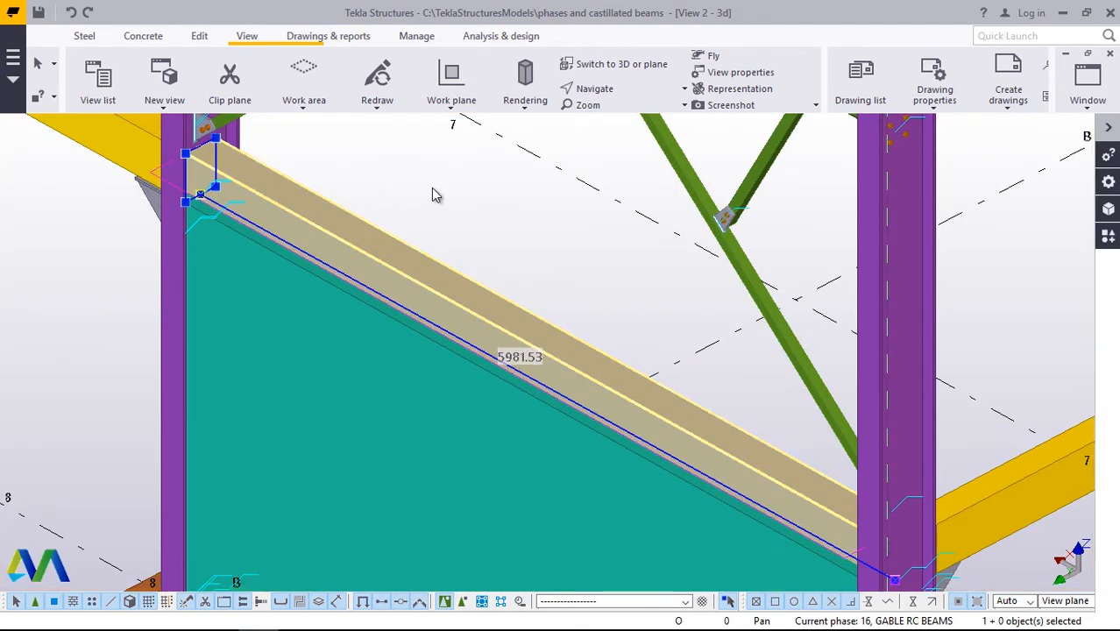
right_click(431, 187)
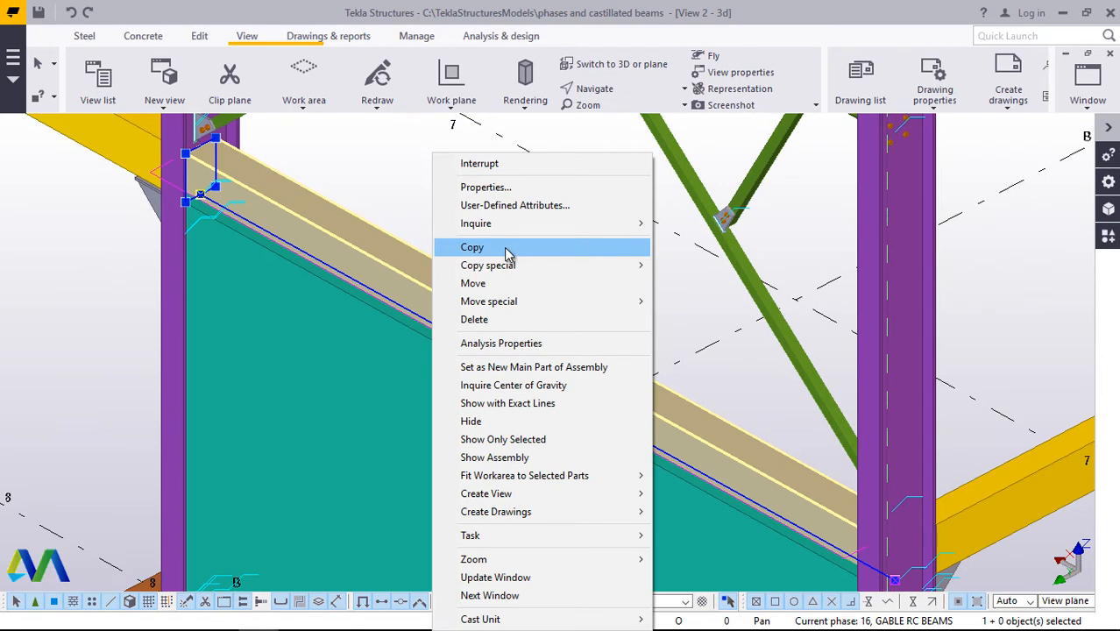
click(473, 247)
scroll(203, 148, up, 3)
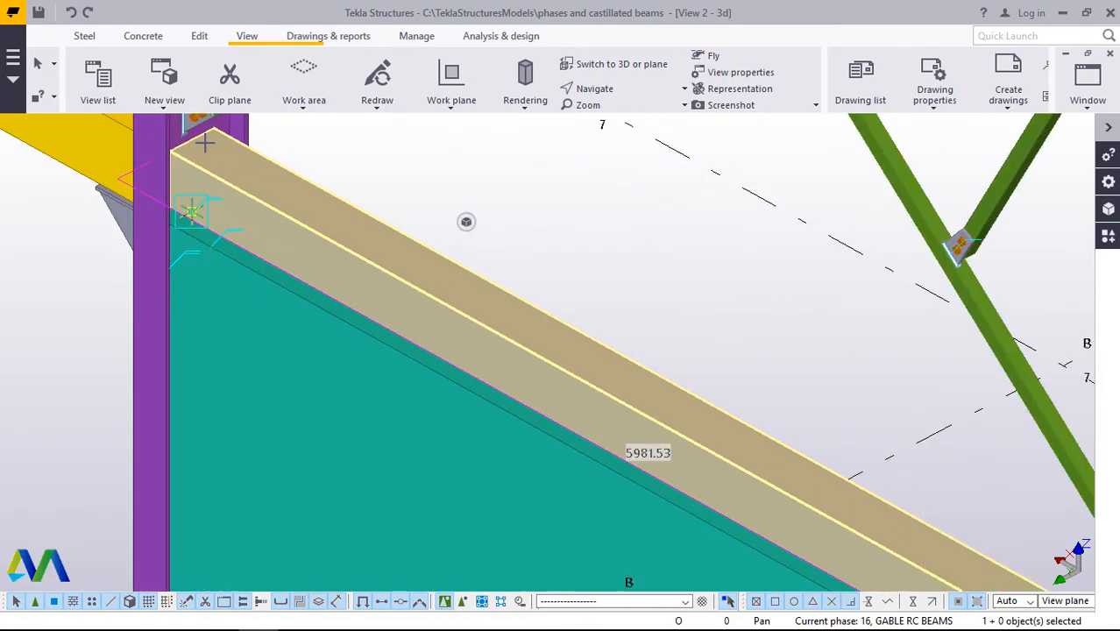
scroll(187, 137, up, 1)
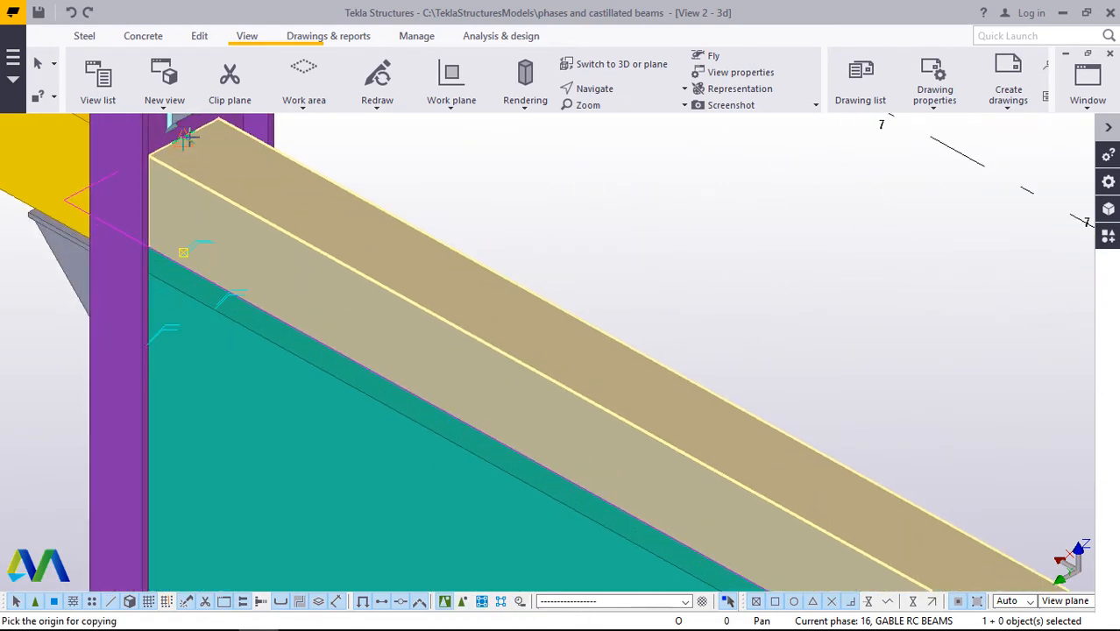
click(188, 137)
Place the beam copy below the slab panel, with its destination at the midpoint of the B/8 footing's top edge facing A/8.
scroll(247, 224, down, 2)
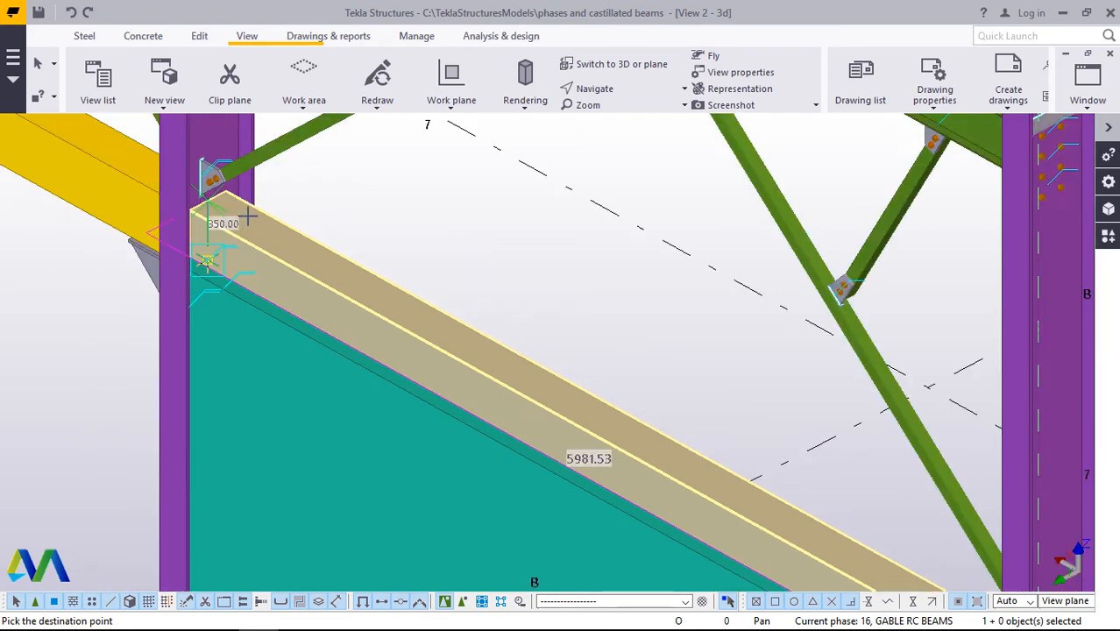
scroll(249, 217, down, 2)
scroll(247, 464, down, 2)
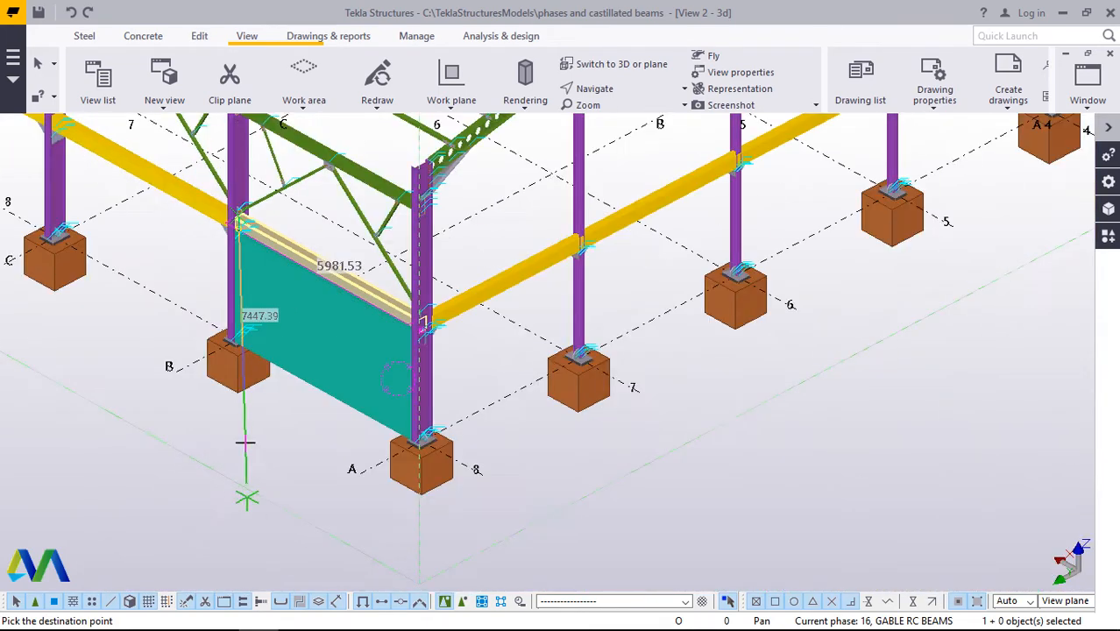
scroll(233, 386, up, 3)
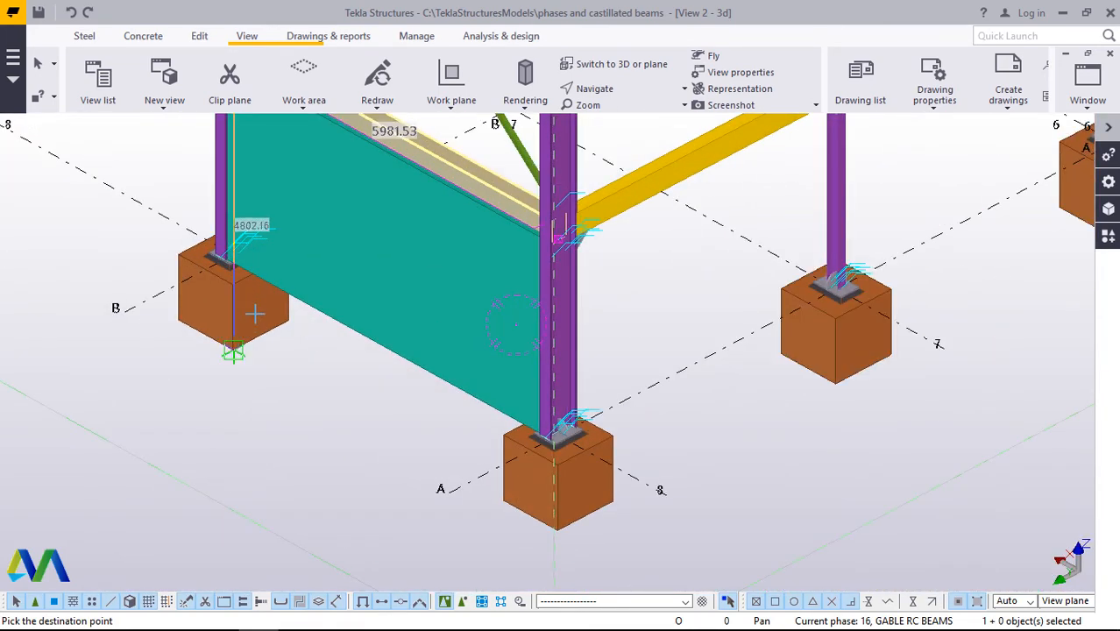
scroll(250, 303, up, 5)
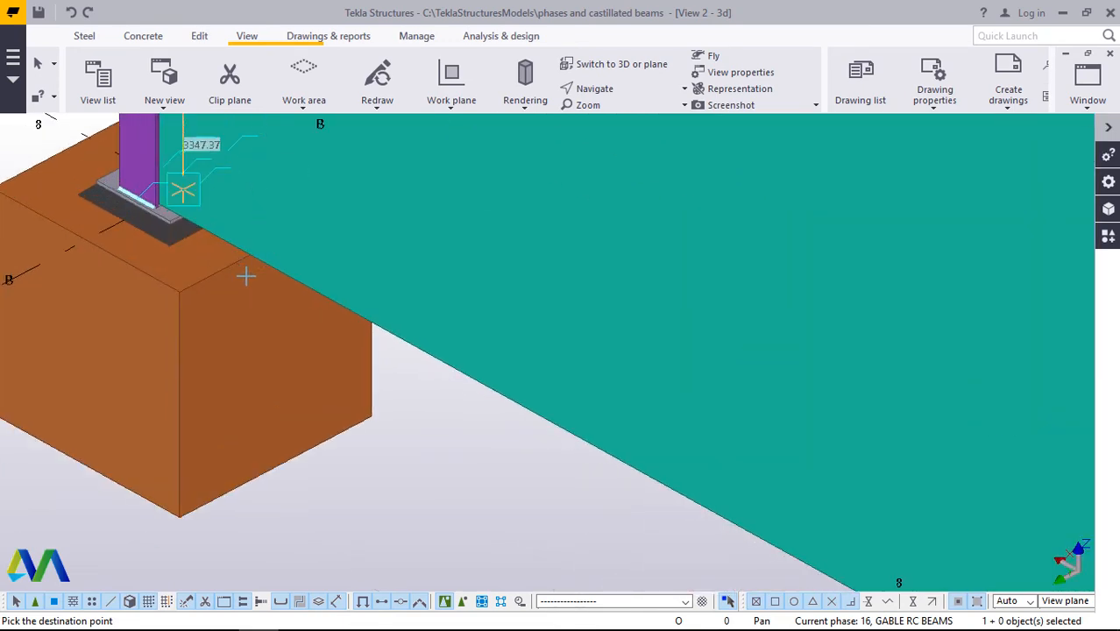
scroll(229, 267, up, 4)
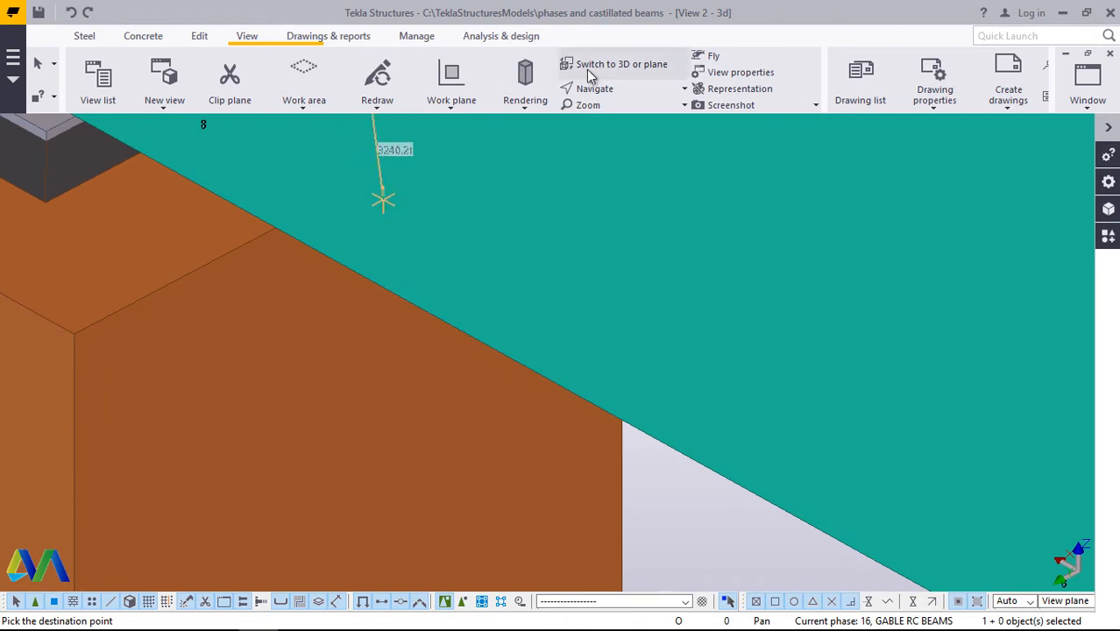
click(609, 111)
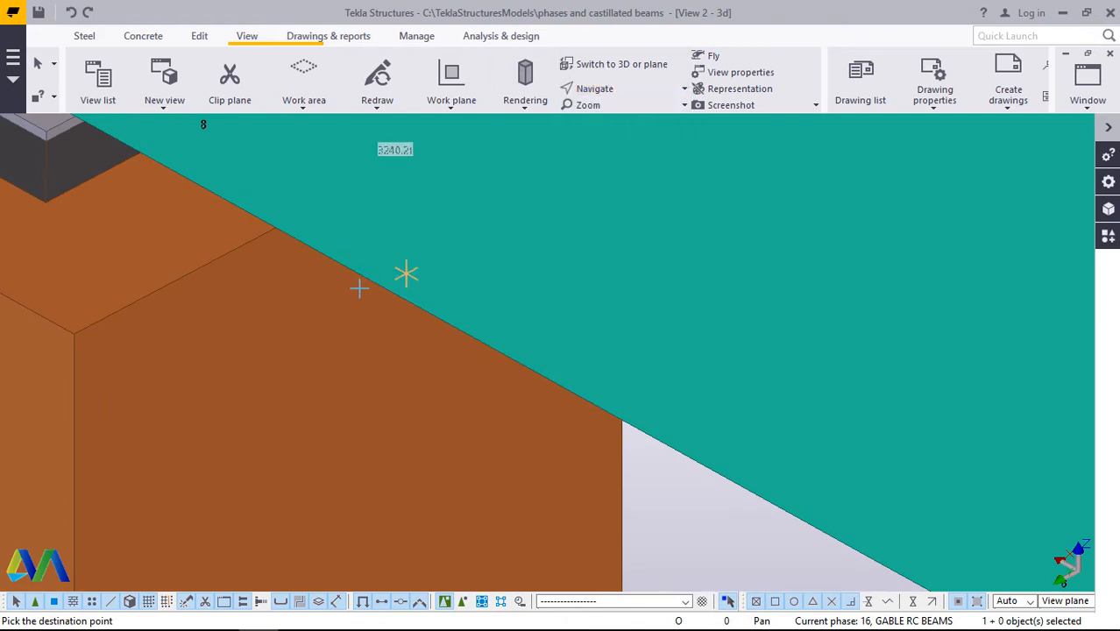
click(285, 244)
drag(308, 258, 317, 179)
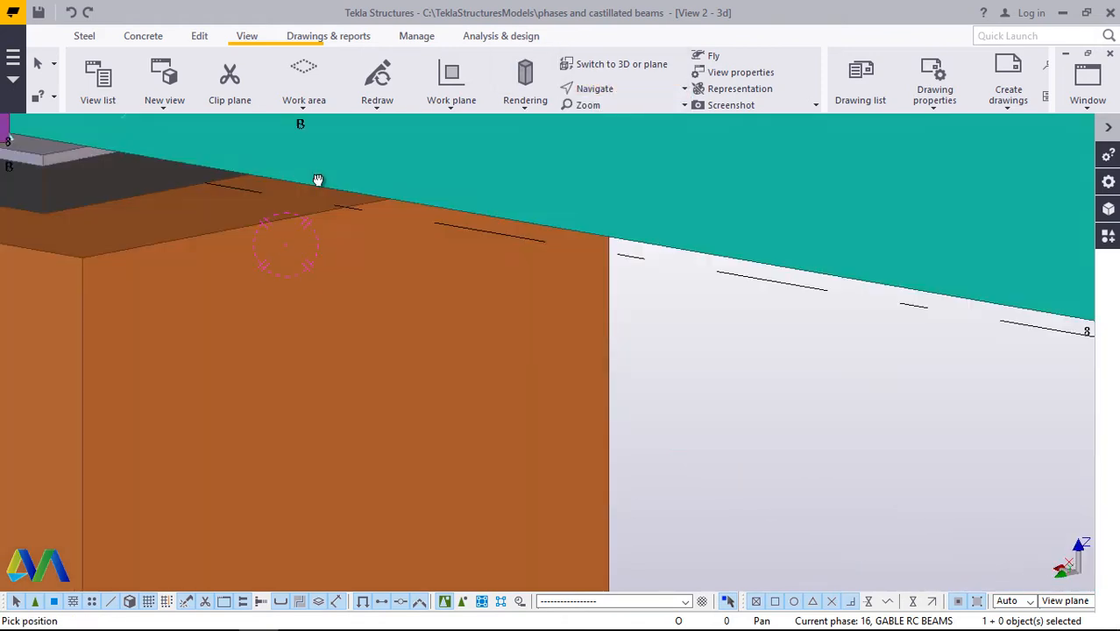
right_click(313, 226)
click(324, 230)
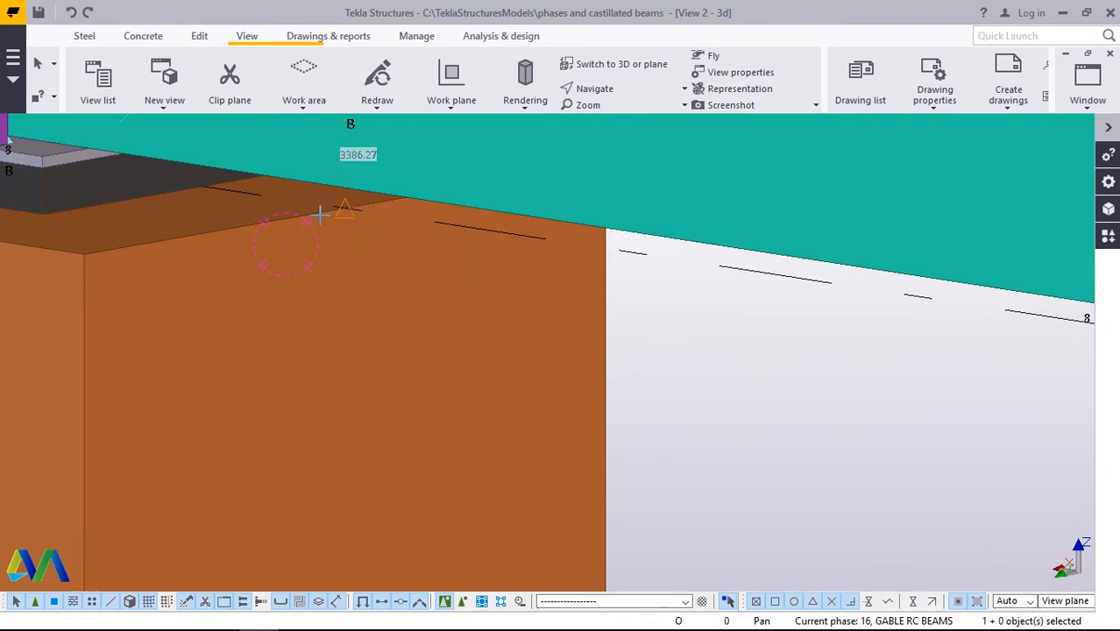
click(320, 214)
right_click(228, 274)
click(252, 284)
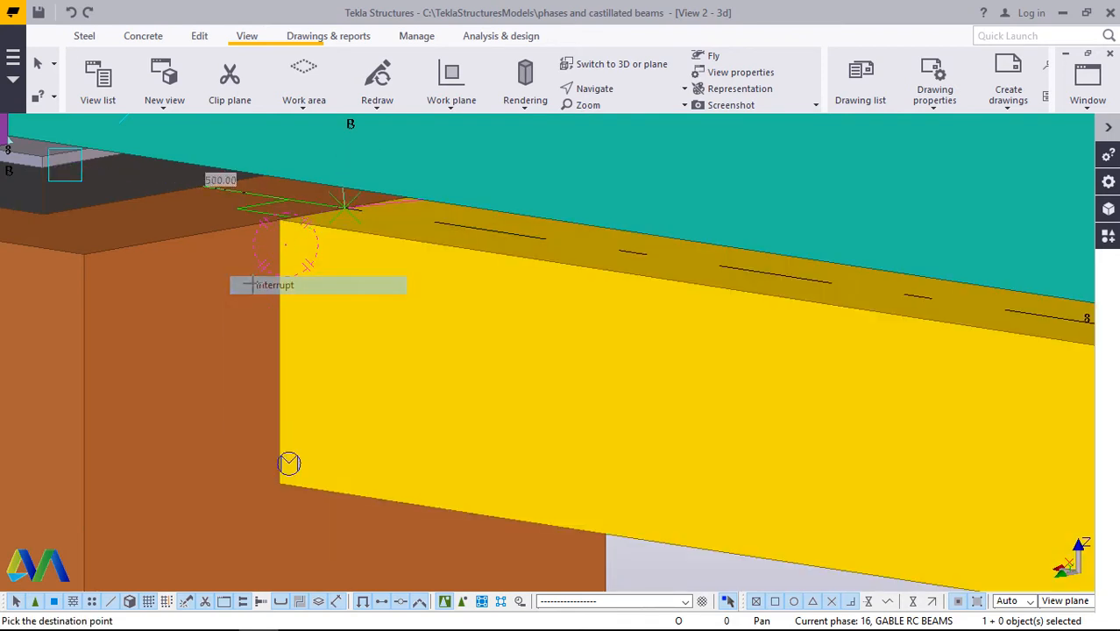
Examine the copied lower beam along grid line 8, especially where its end meets the A/8 footing beneath the column base plate.
scroll(225, 285, down, 3)
scroll(226, 294, down, 5)
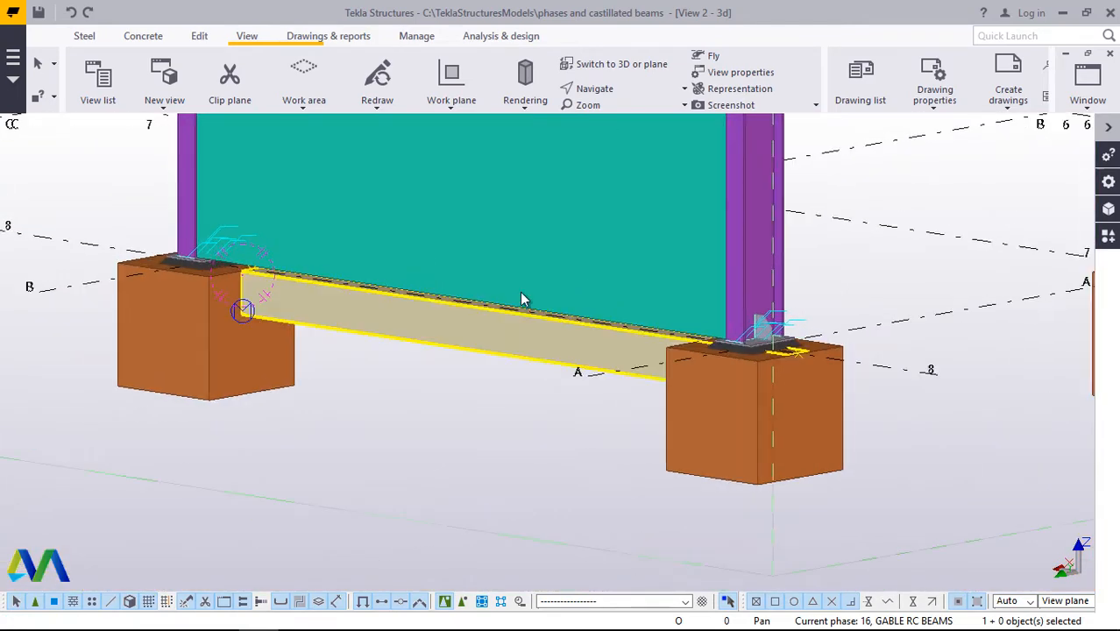
scroll(786, 353, up, 3)
scroll(787, 354, up, 1)
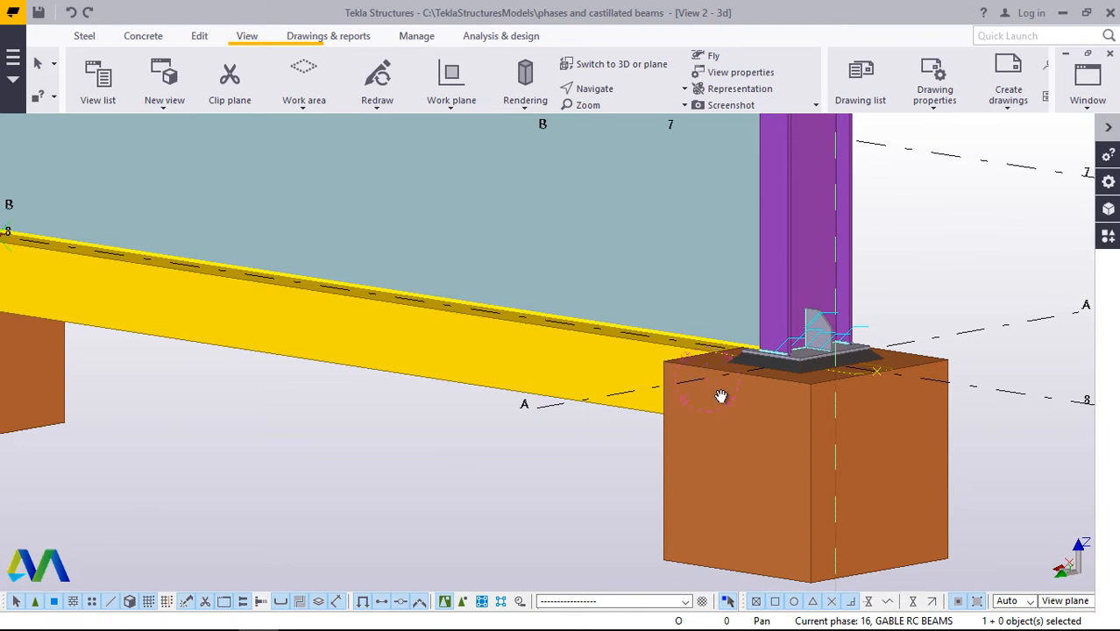
ctrl+middle_drag(828, 395, 898, 407)
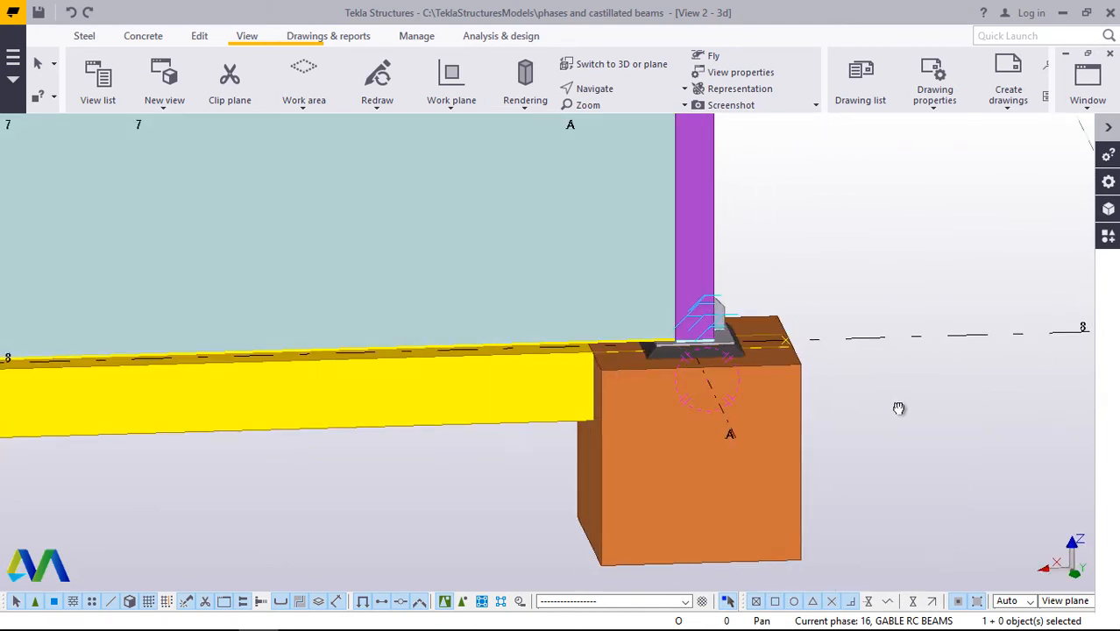
scroll(706, 346, up, 2)
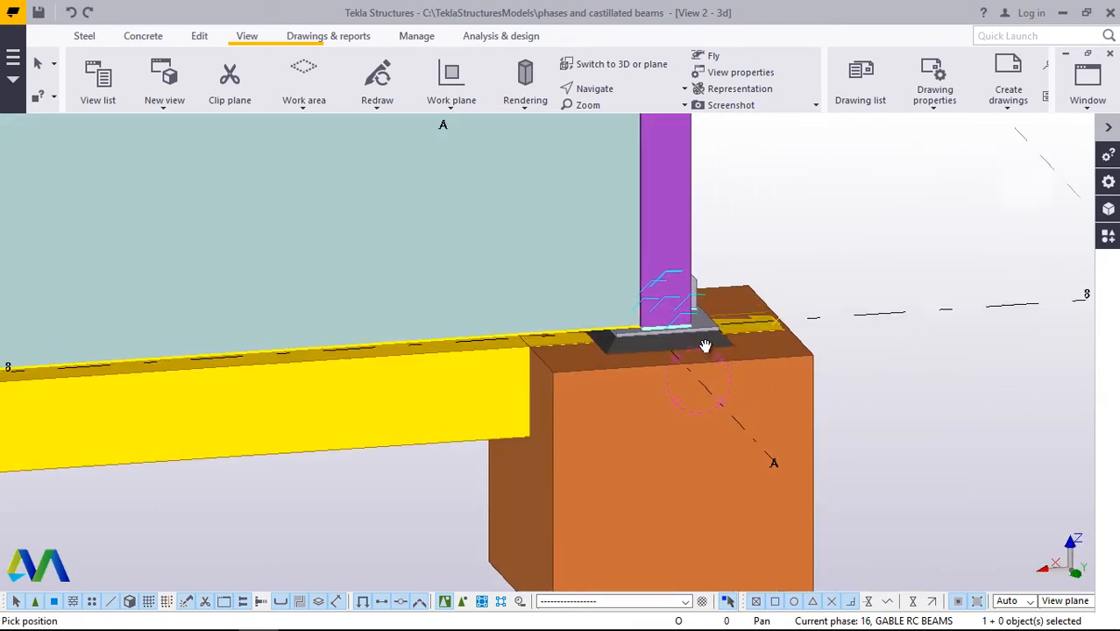
right_click(871, 200)
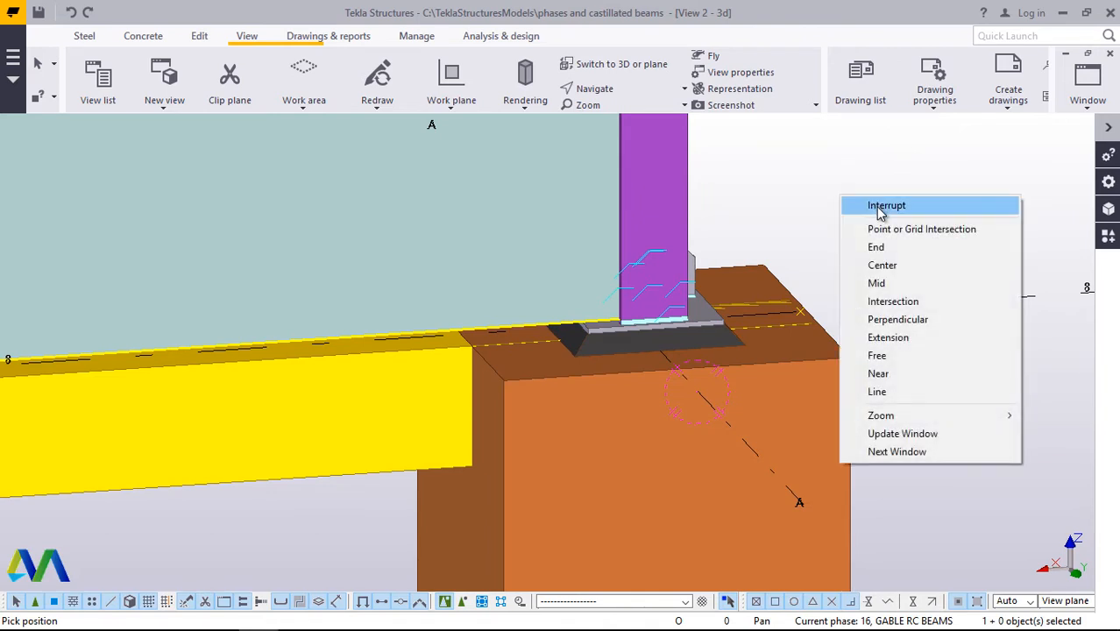
click(879, 207)
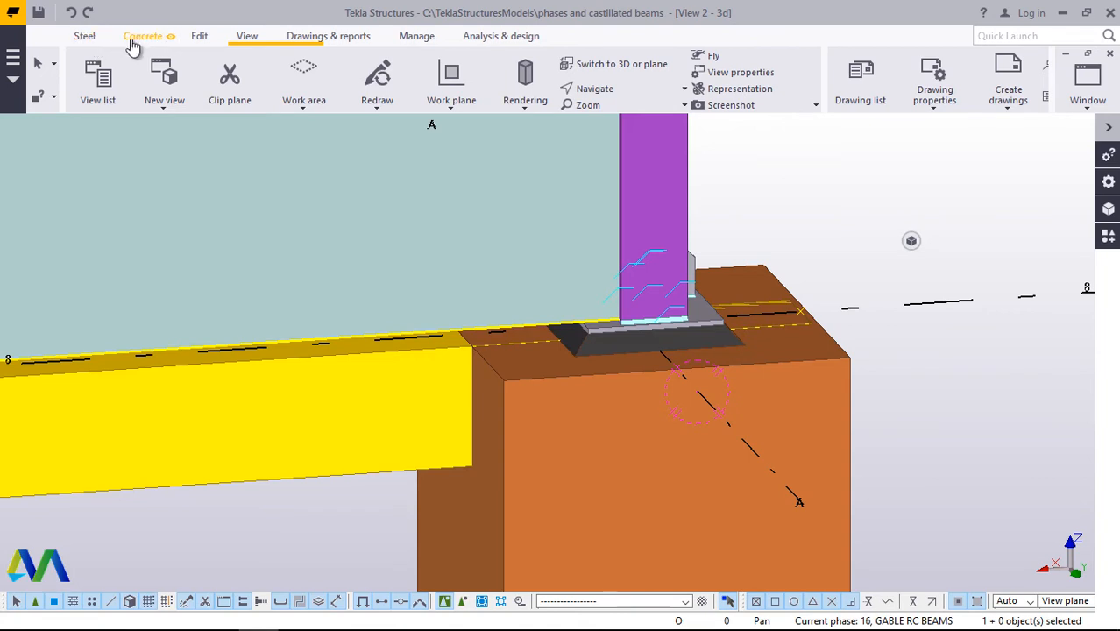
Trim the lower beam's end with a Part cut, using the A/8 footing as the cutting part.
click(199, 39)
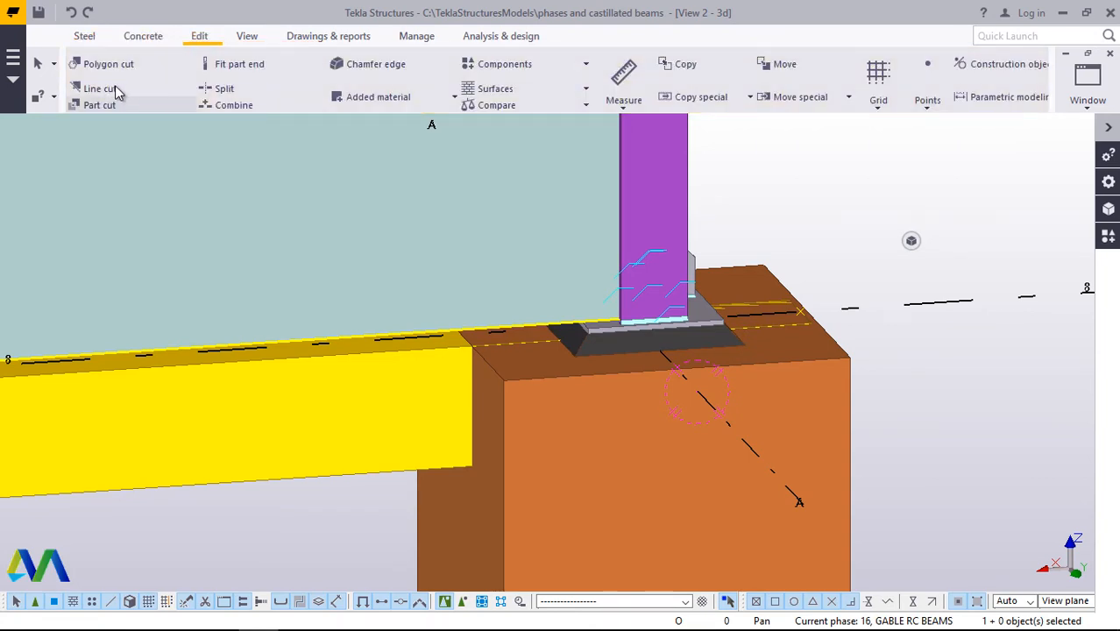
click(108, 106)
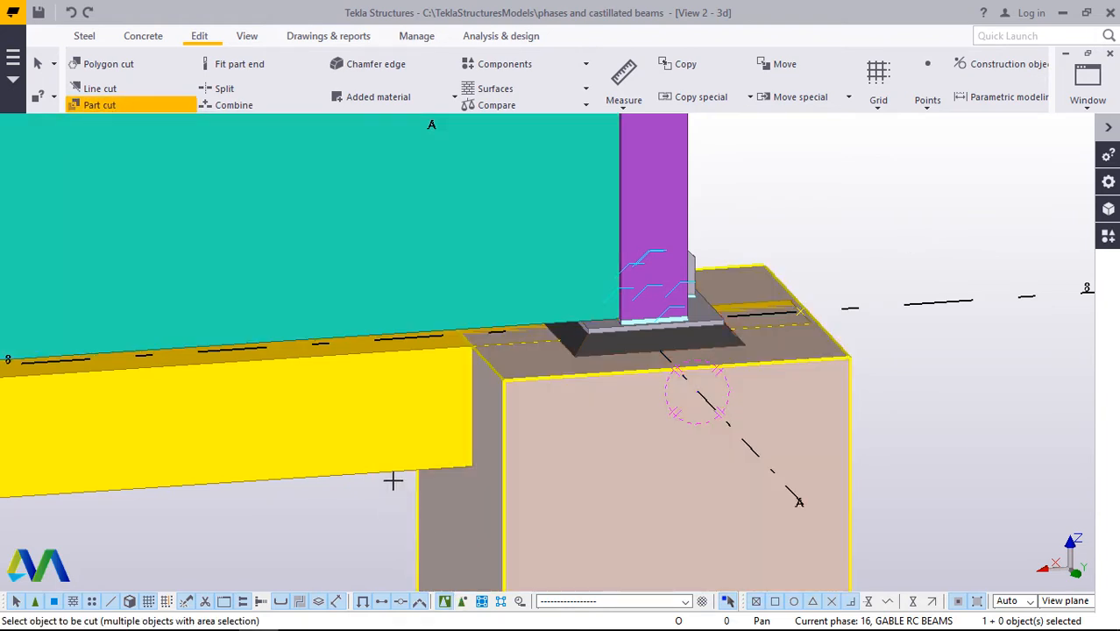
click(393, 480)
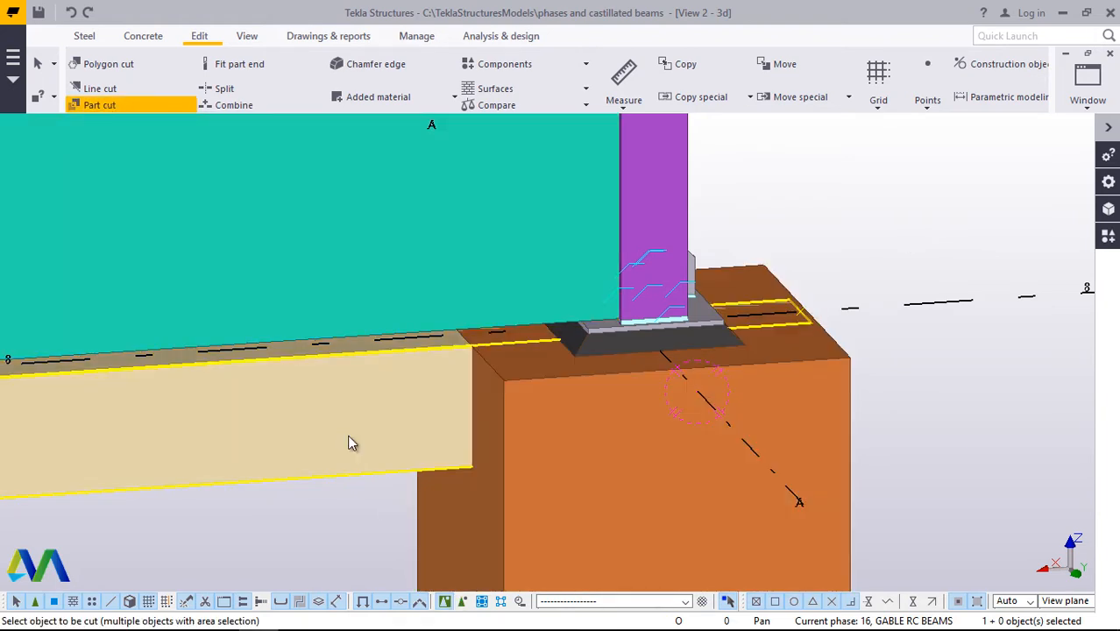
click(348, 435)
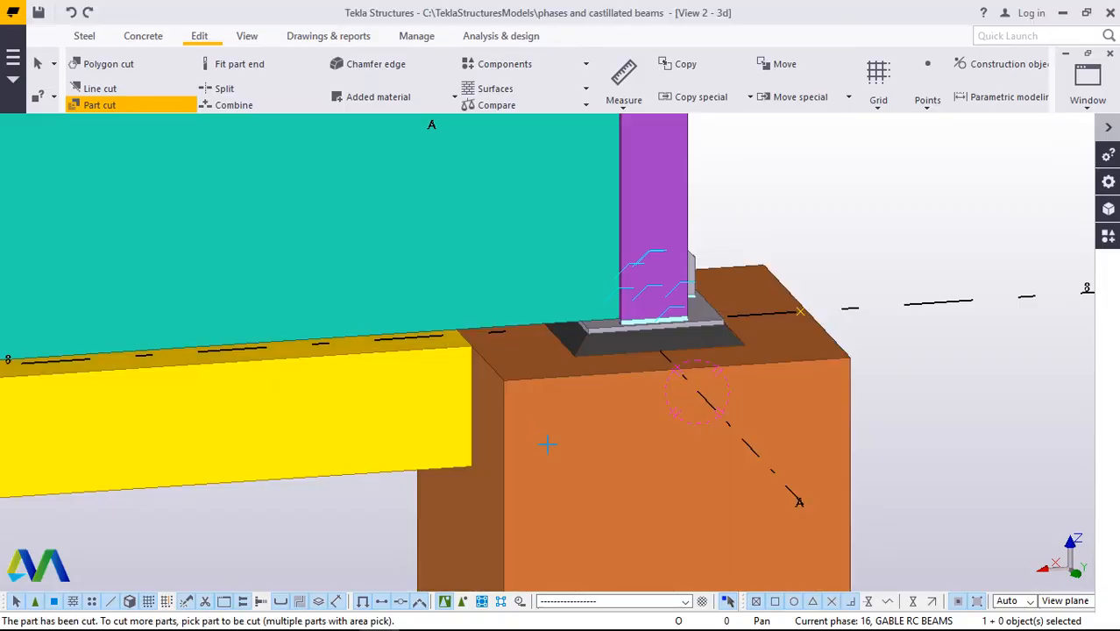
right_click(862, 211)
click(872, 213)
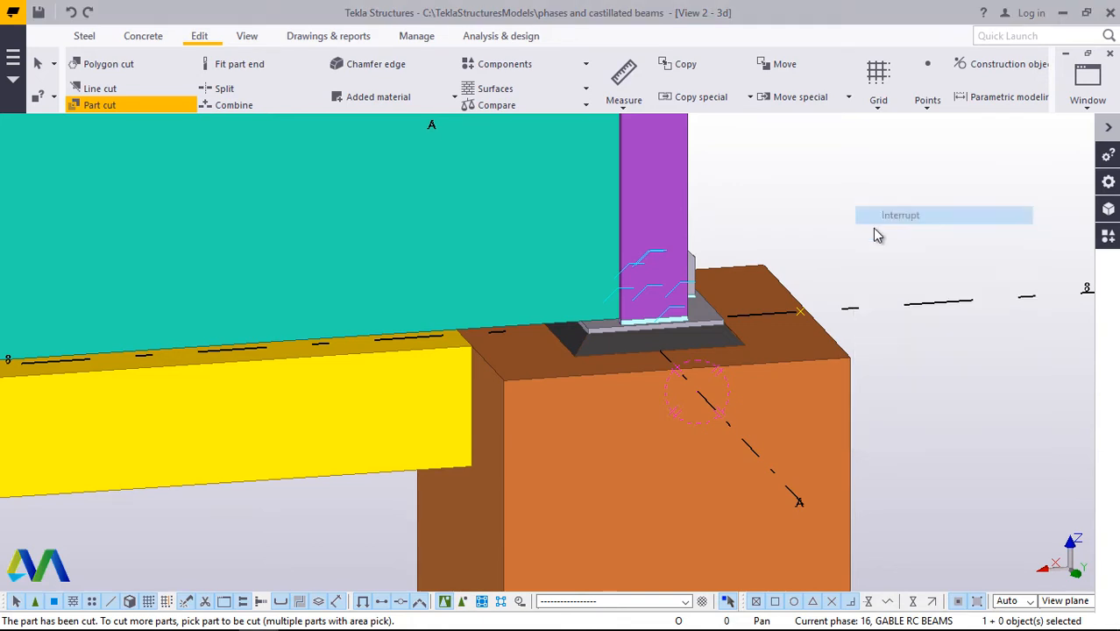
scroll(614, 376, down, 3)
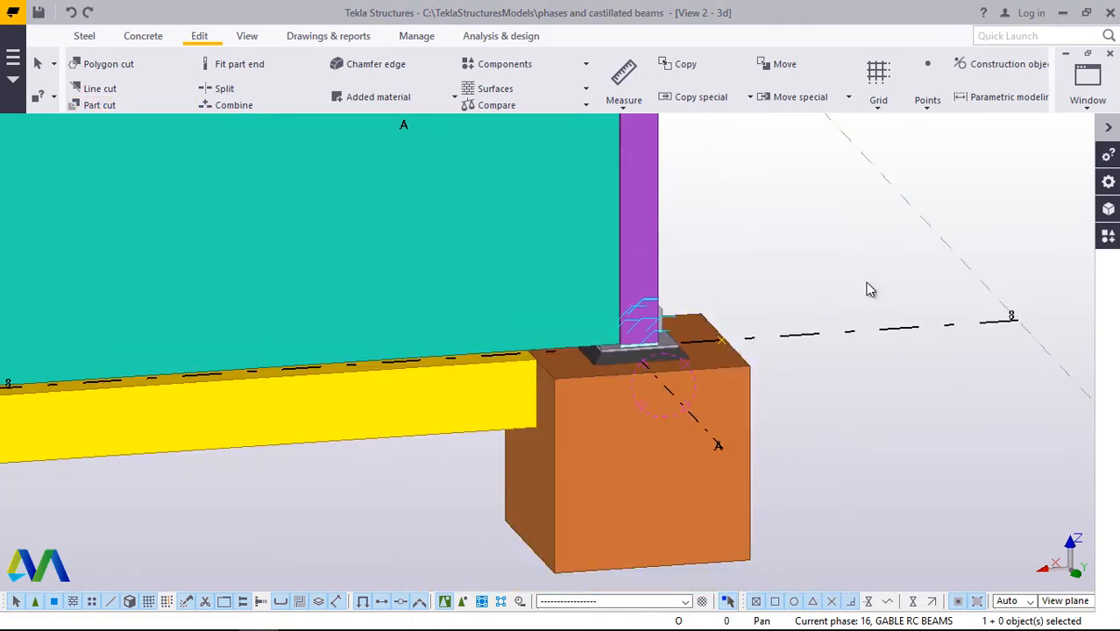
right_click(797, 212)
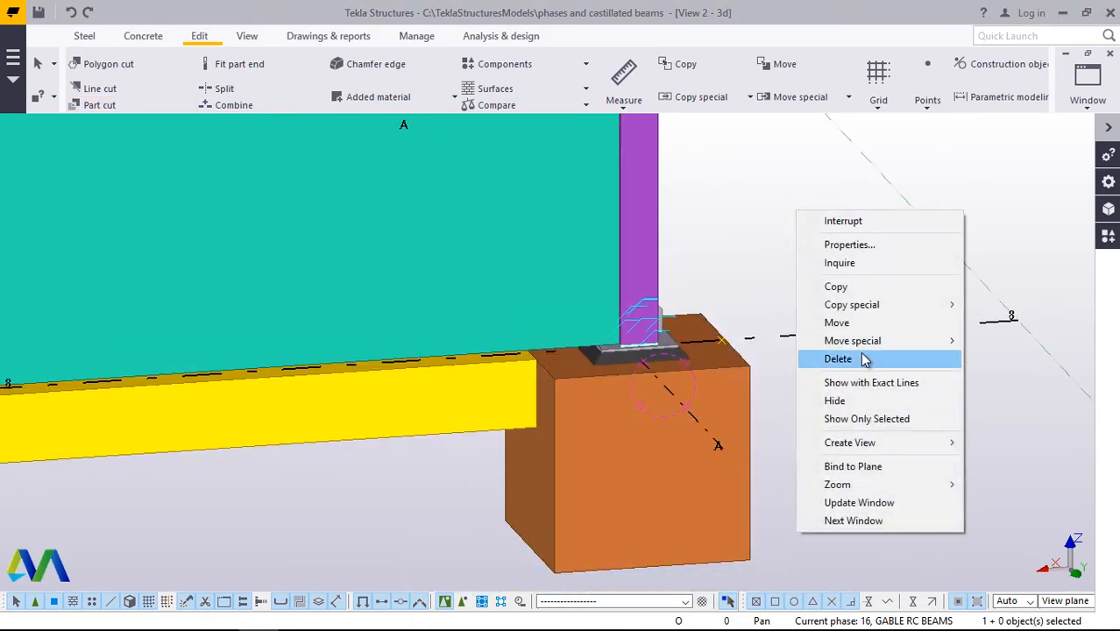
click(750, 211)
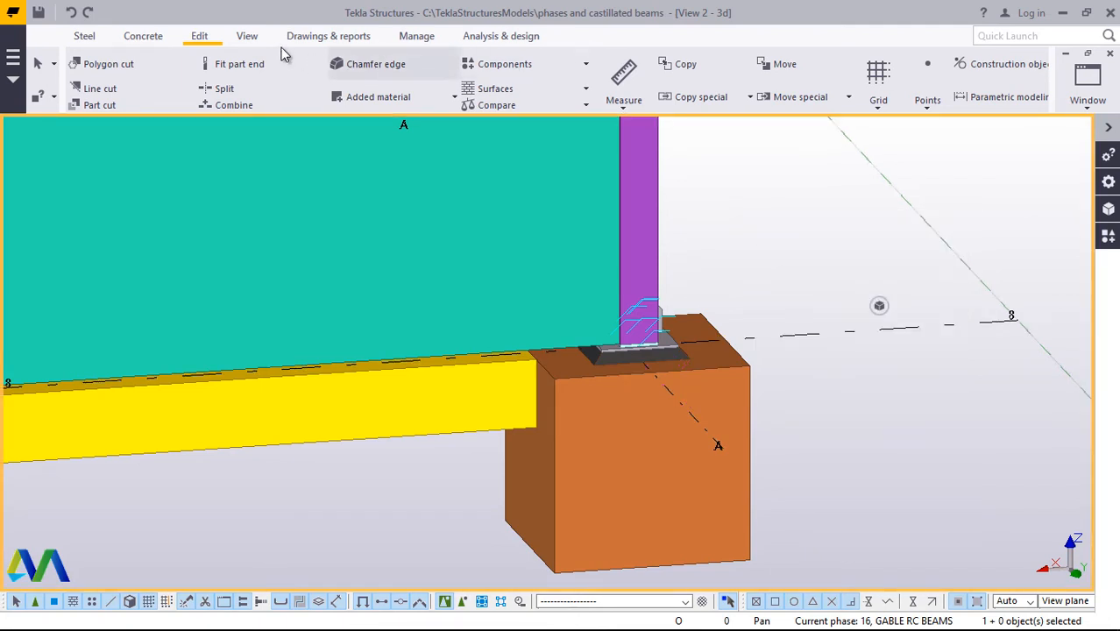
Examine the lower beam between the A/8 and B/8 footings and the slab panel's edge along the A/8 column.
click(247, 39)
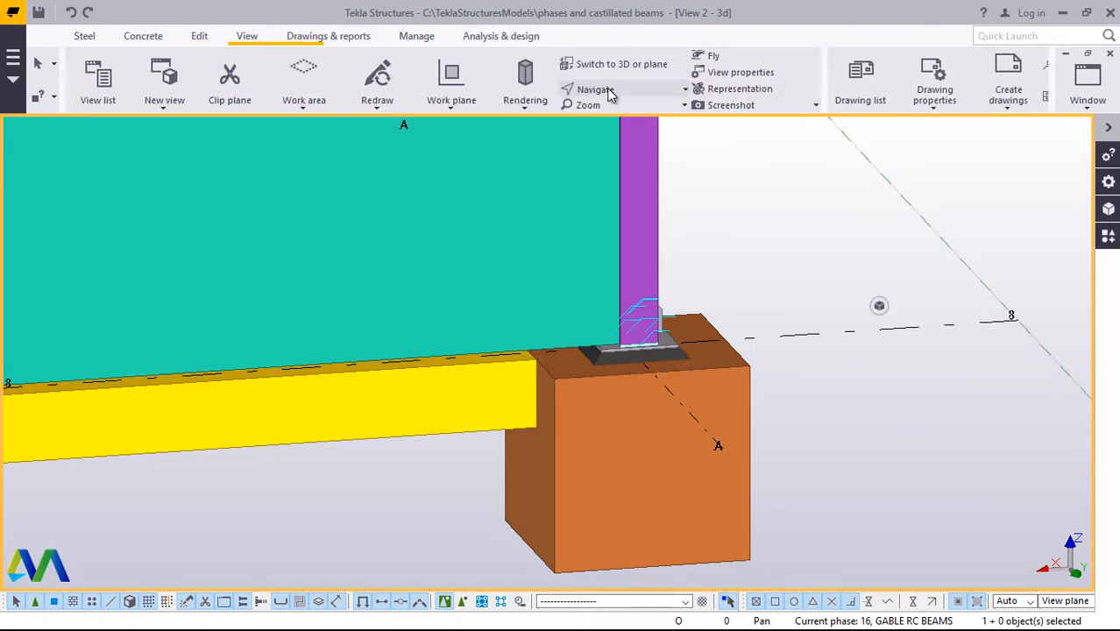
click(603, 88)
click(612, 117)
click(535, 383)
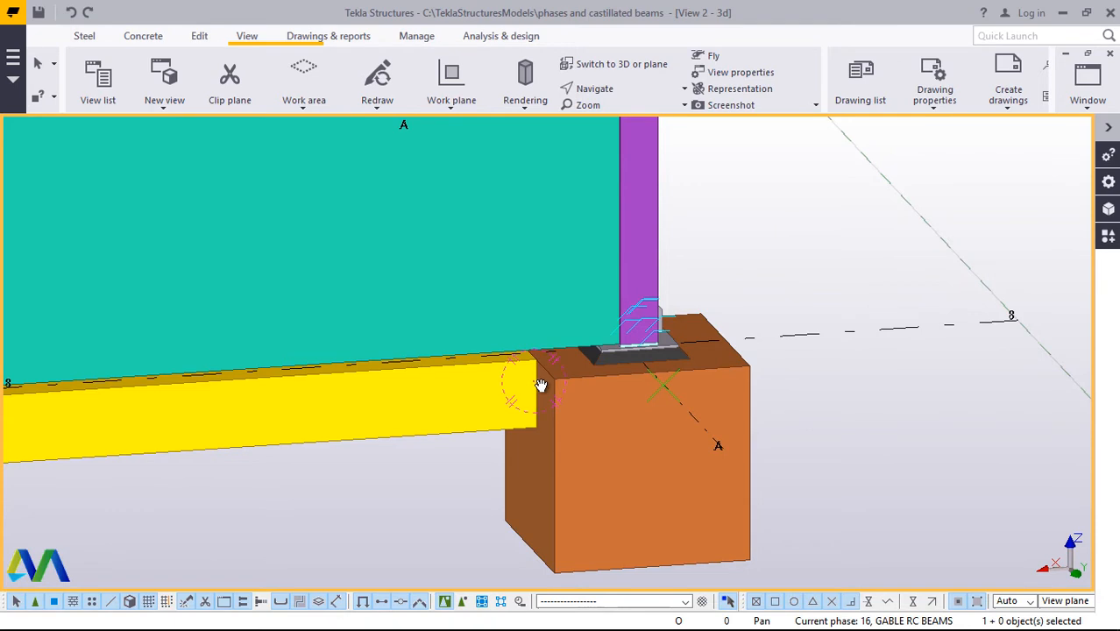
drag(364, 397, 308, 382)
scroll(409, 418, down, 3)
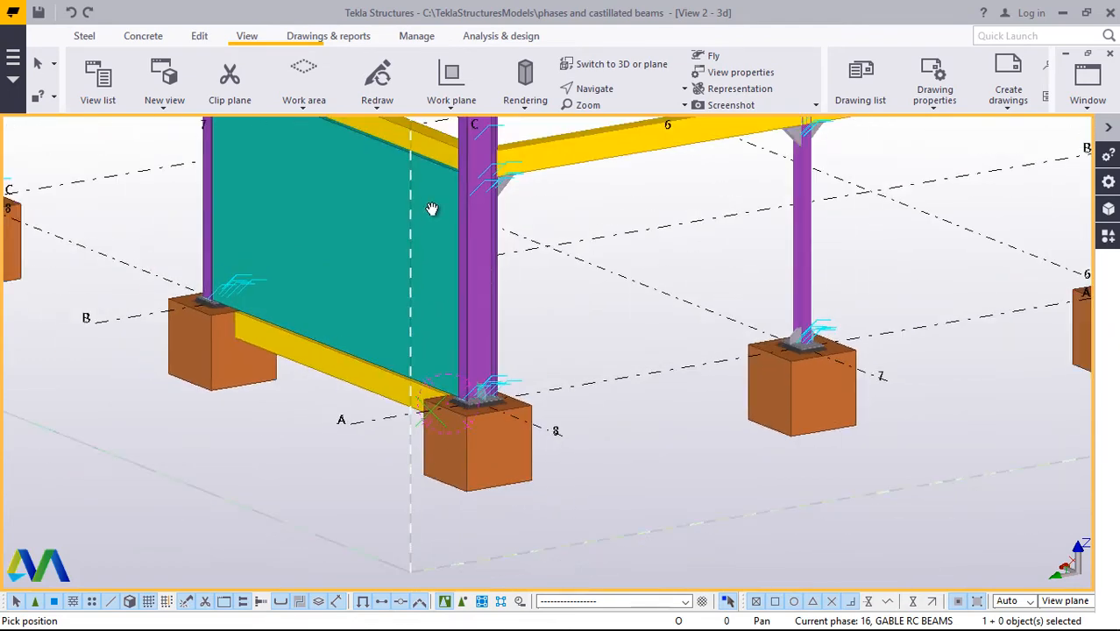
scroll(465, 162, up, 3)
right_click(693, 210)
click(738, 219)
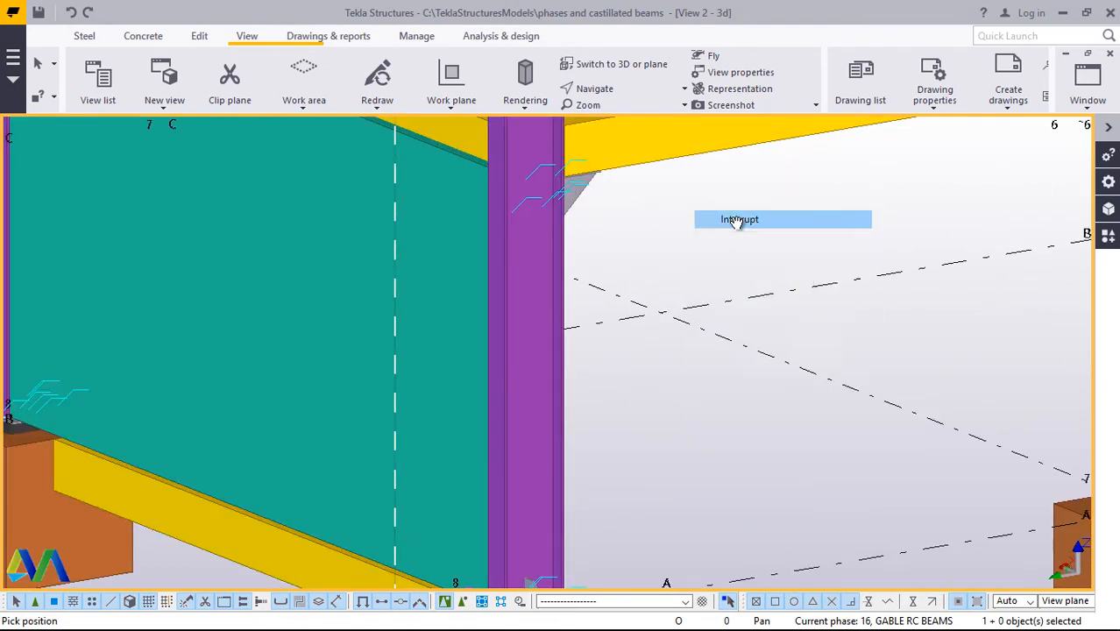
Set the slab panel between the A/8 and B/8 columns to Class 1.
click(457, 180)
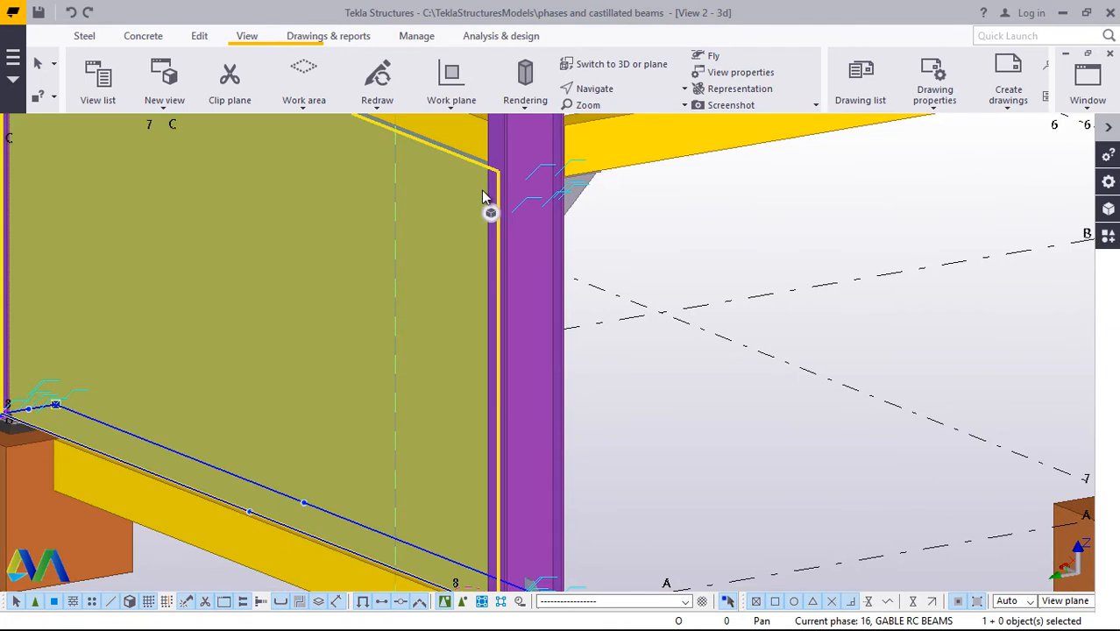
mouse_move(492, 215)
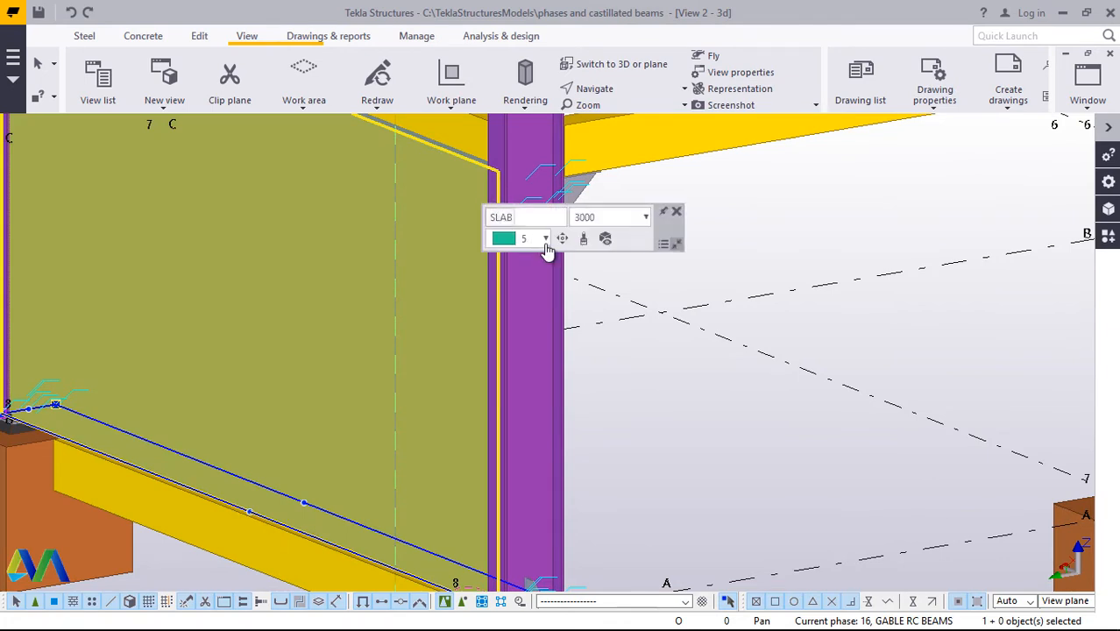
click(545, 240)
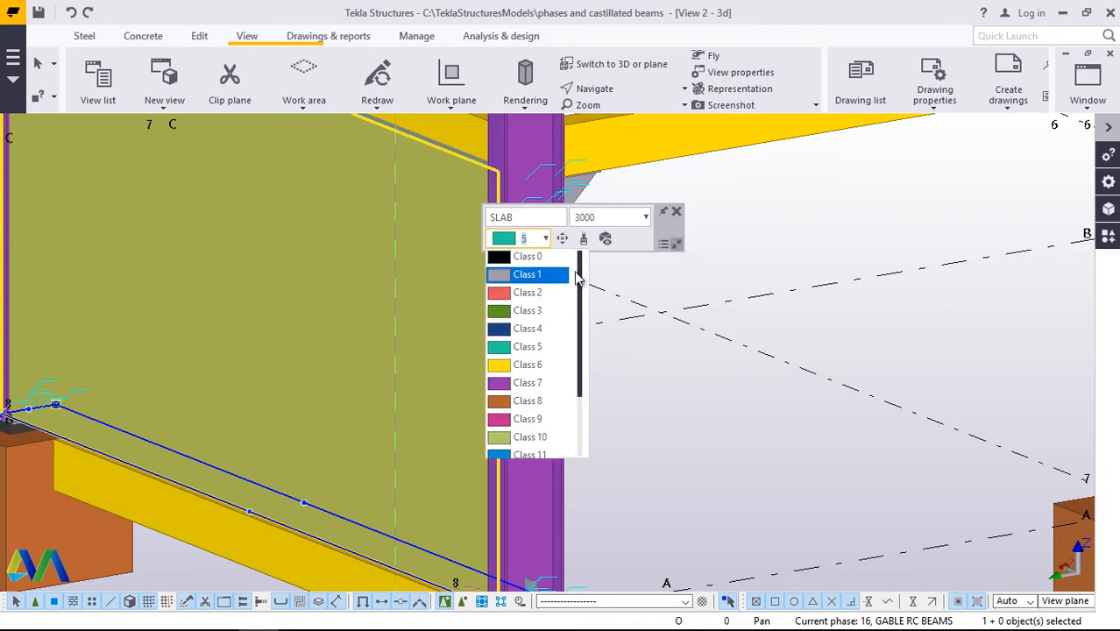
click(824, 184)
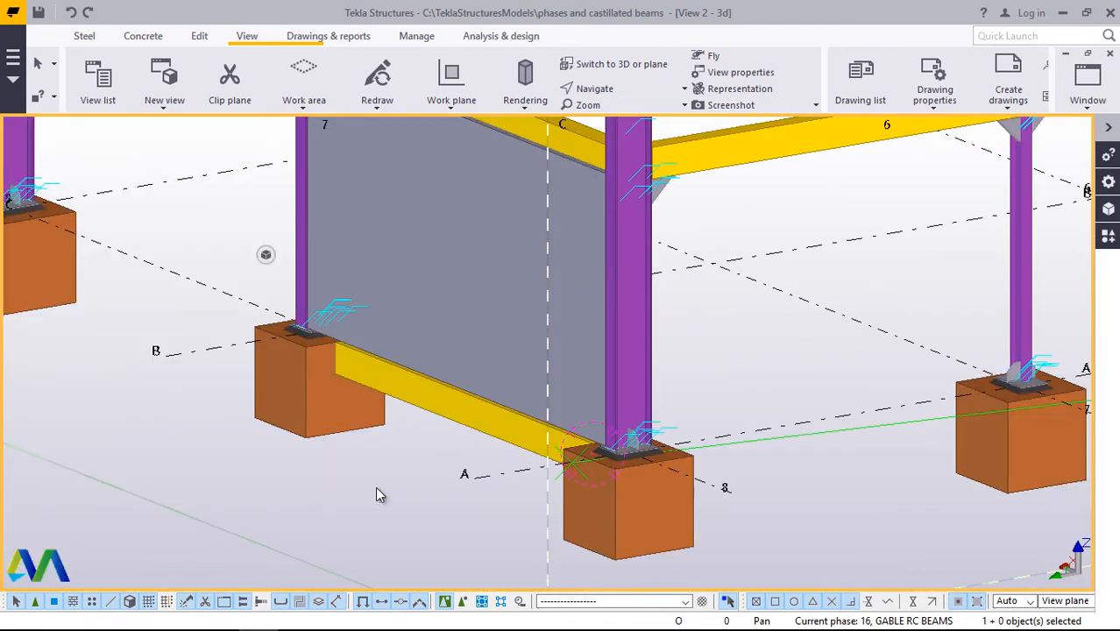
click(458, 422)
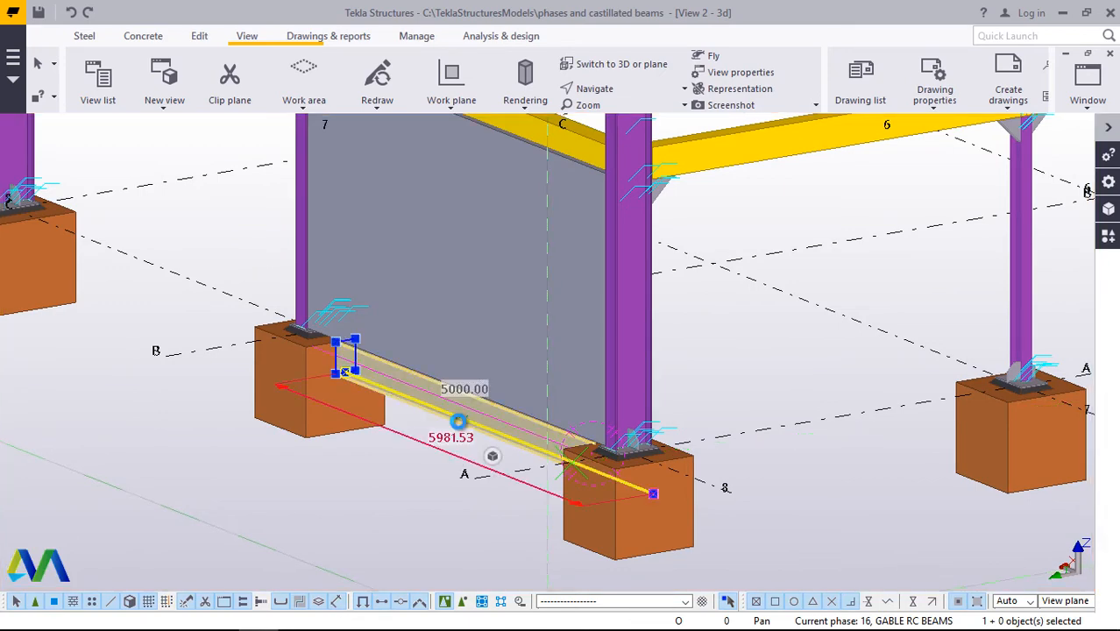
right_click(459, 422)
click(786, 353)
click(498, 461)
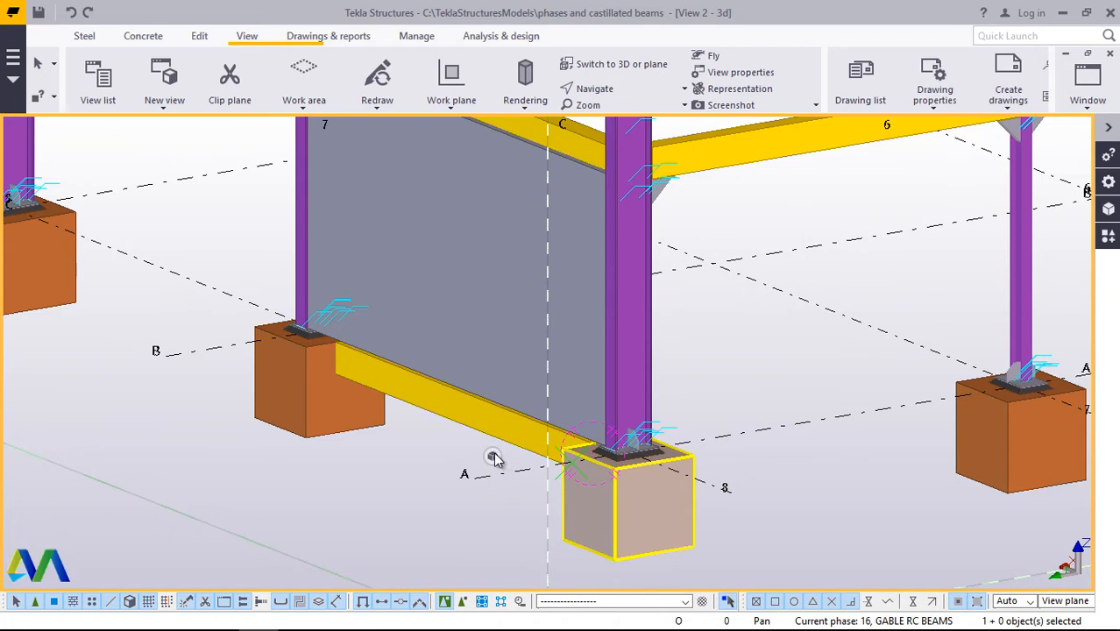
mouse_move(494, 459)
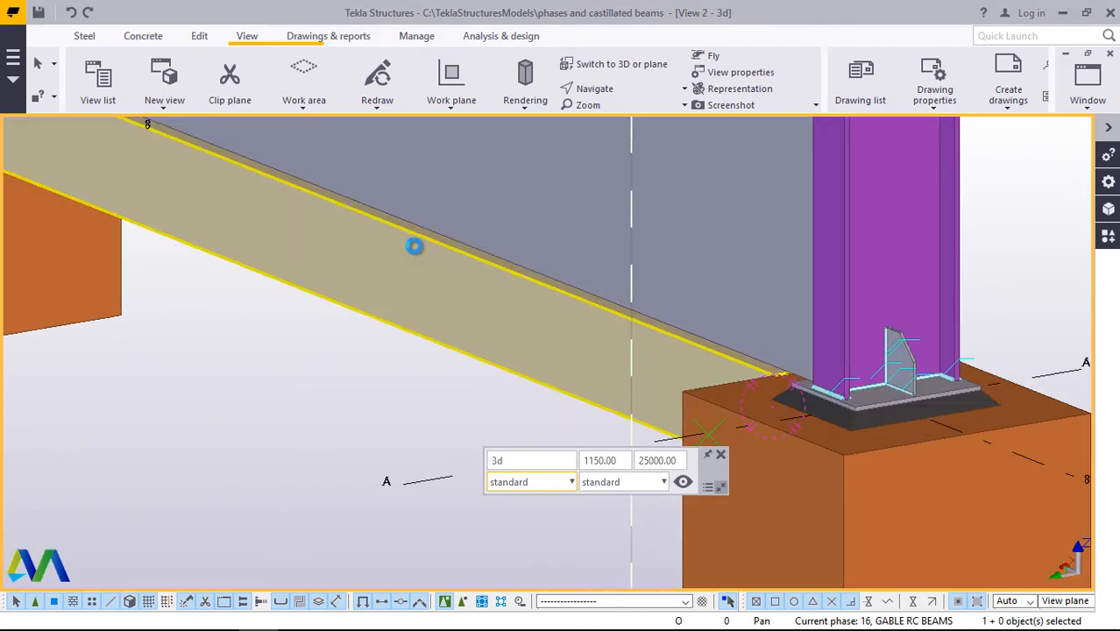
Set the lower beam between the A/8 and B/8 footings to Class 1.
click(415, 247)
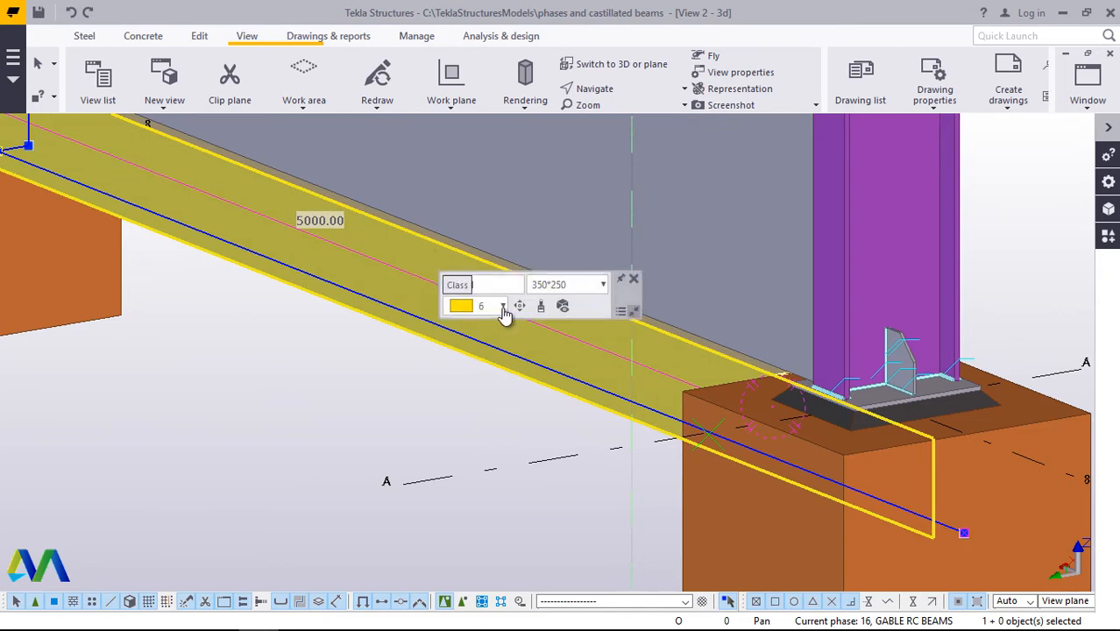
click(503, 307)
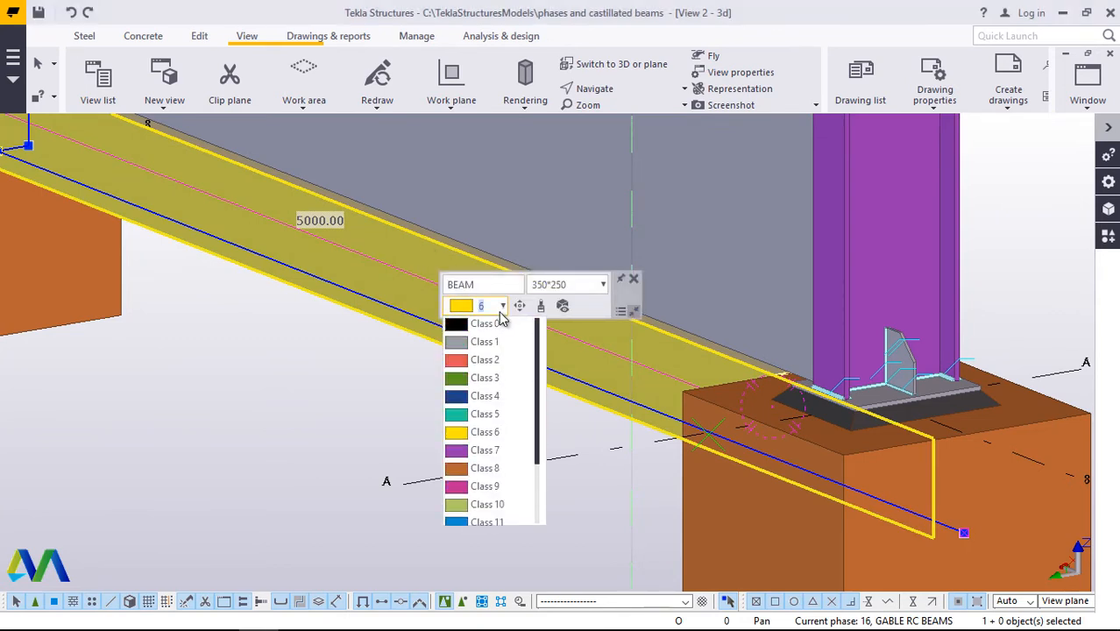
click(493, 343)
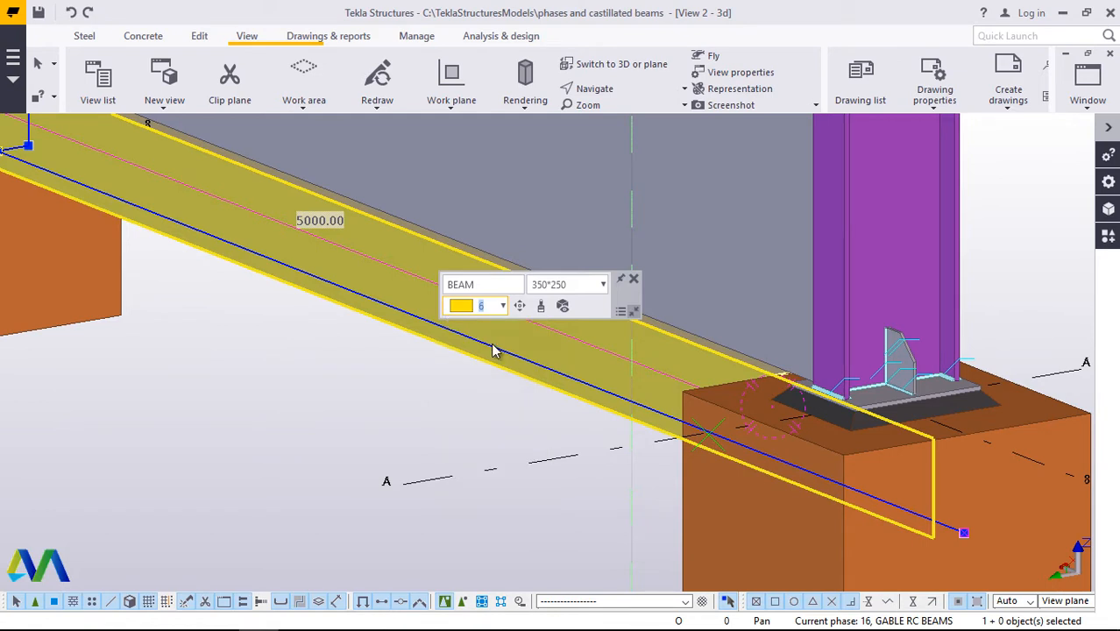
click(356, 389)
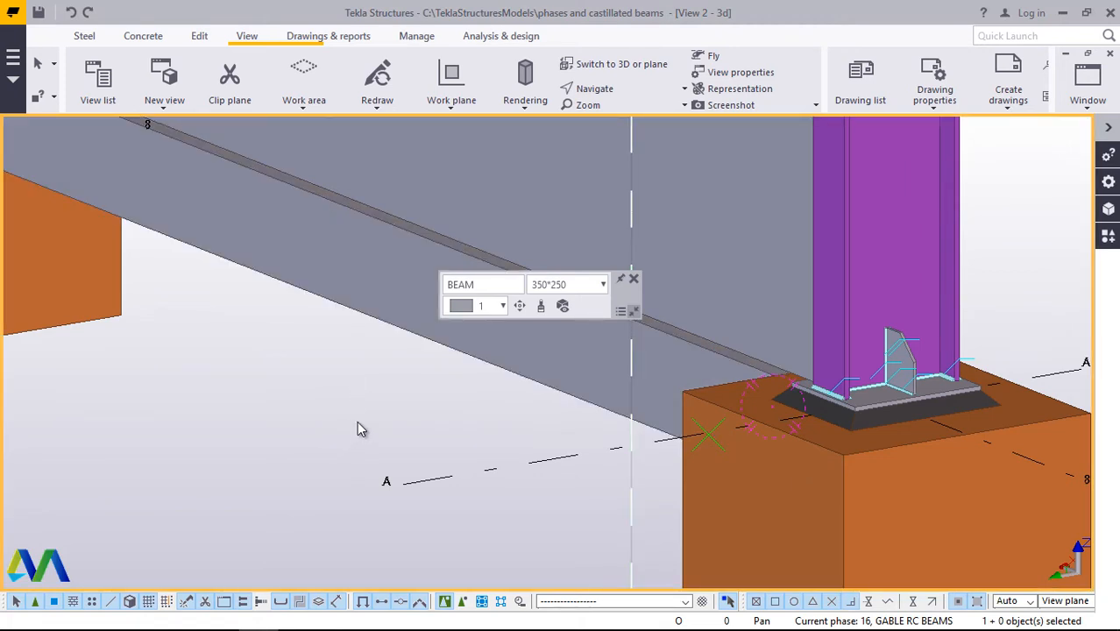
Examine the slab panel and lower beam between A/8 and B/8 within the whole frame and close up.
scroll(361, 400, down, 8)
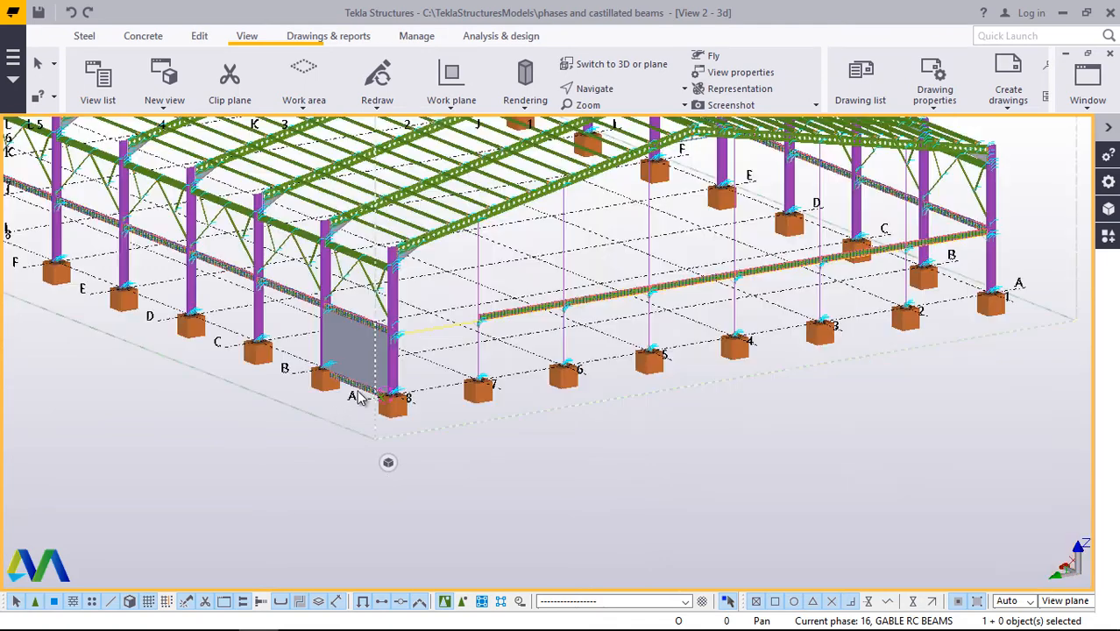
scroll(382, 389, down, 1)
scroll(385, 396, up, 1)
scroll(390, 415, up, 10)
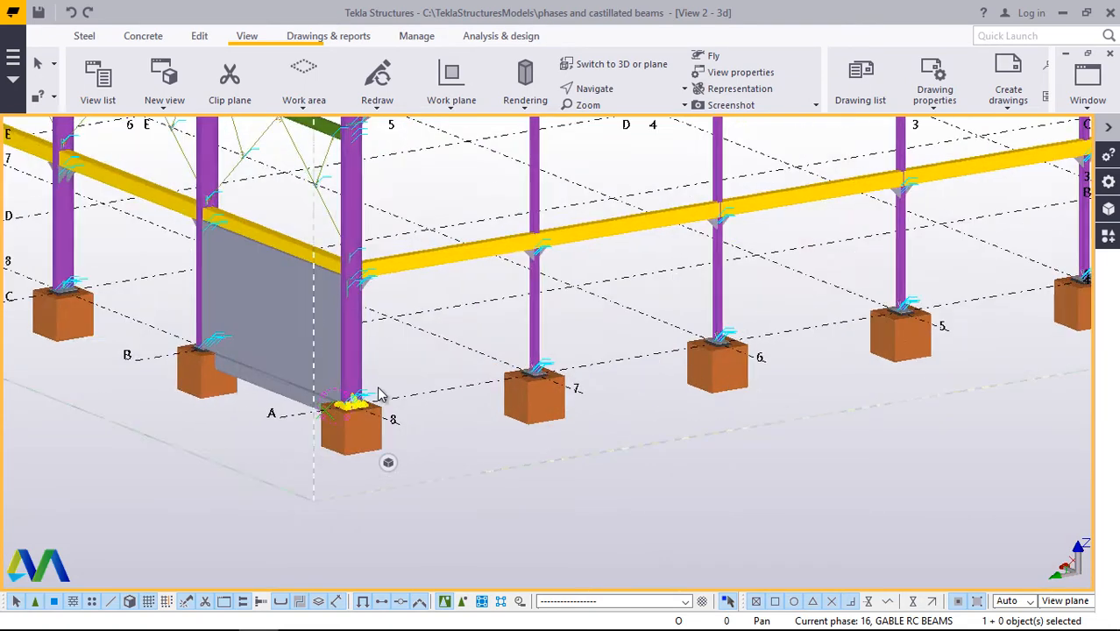
scroll(385, 351, up, 1)
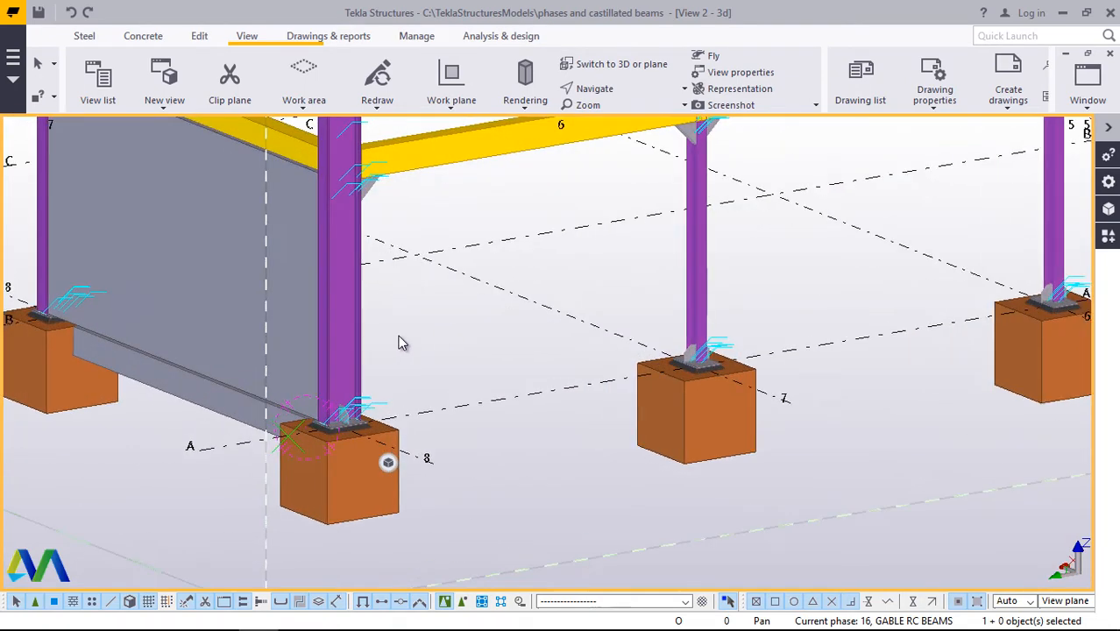
scroll(473, 408, down, 1)
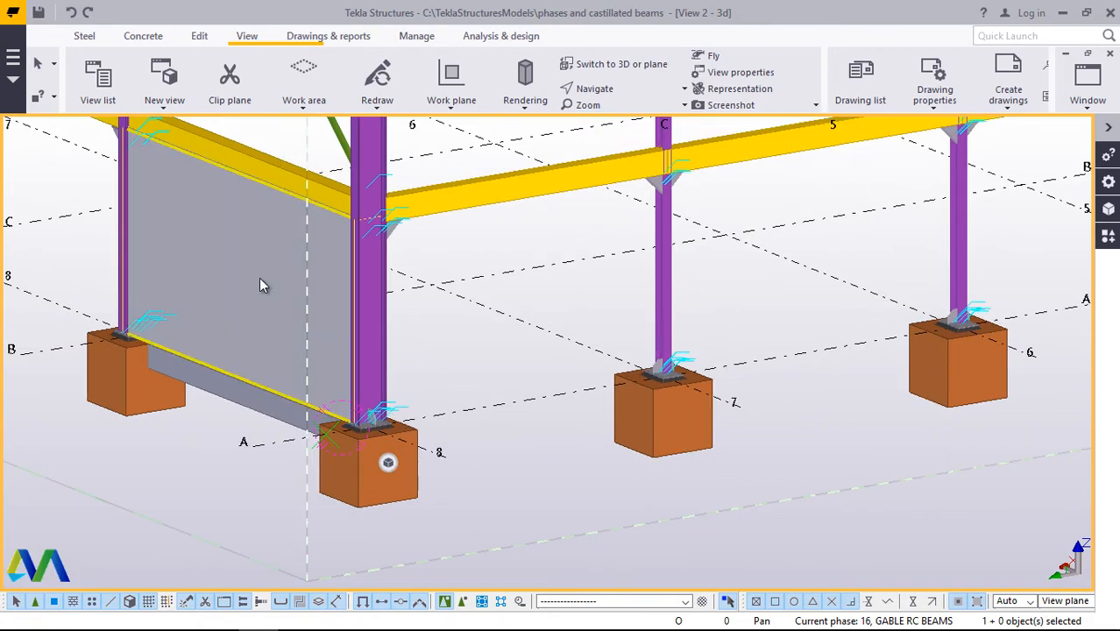
scroll(260, 277, up, 2)
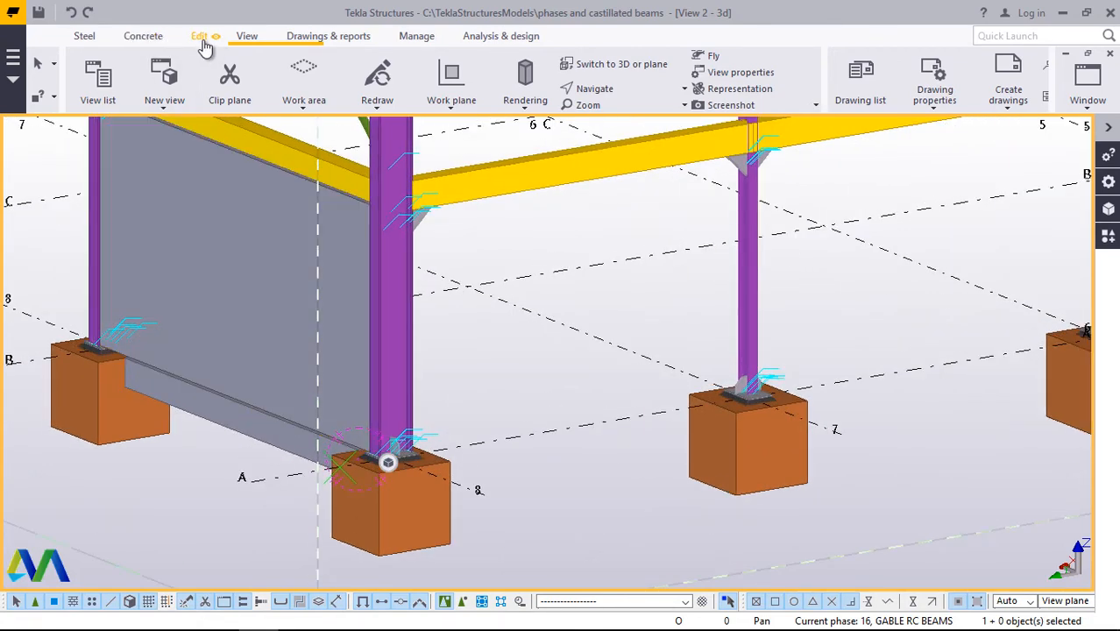
Apply a surface treatment to the slab panel's outer face, with its origin on the top edge and its direction toward the A/8 column.
click(200, 36)
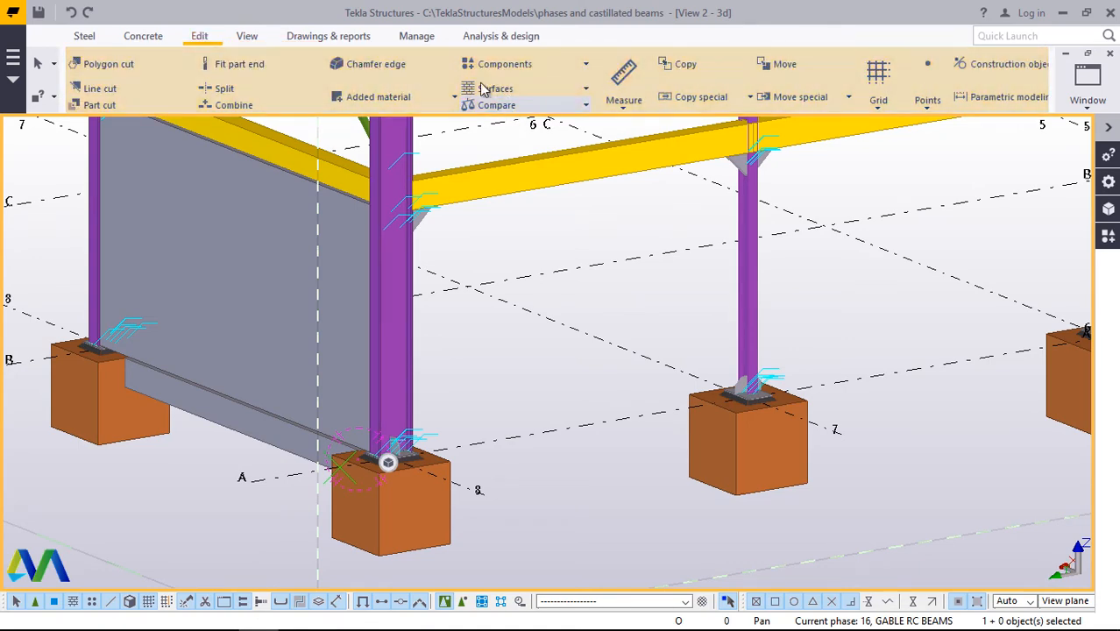
click(587, 91)
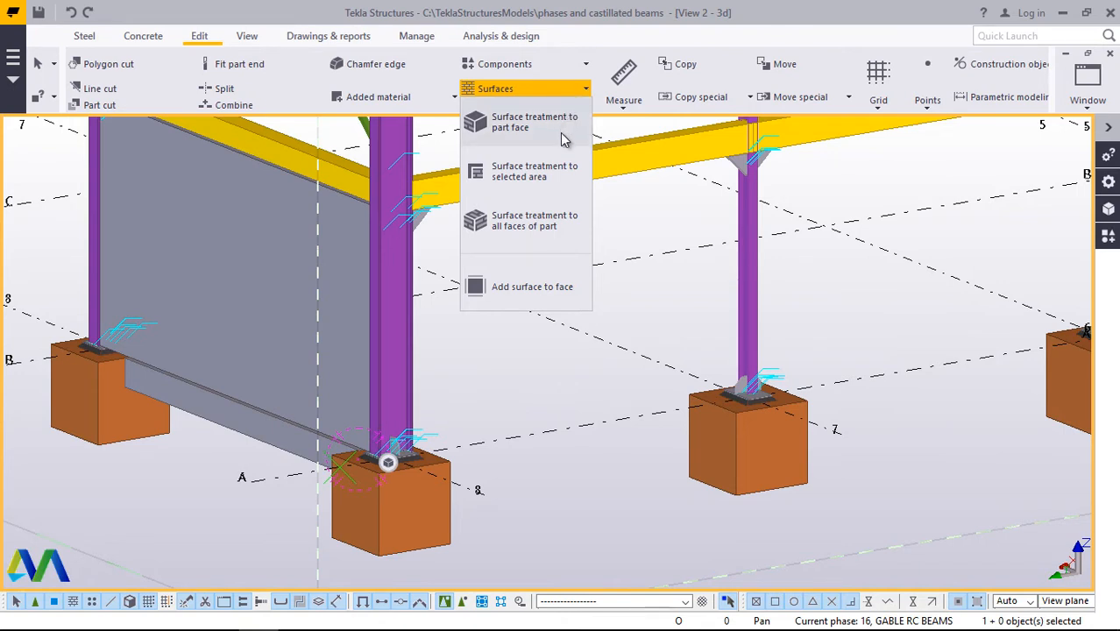
click(526, 130)
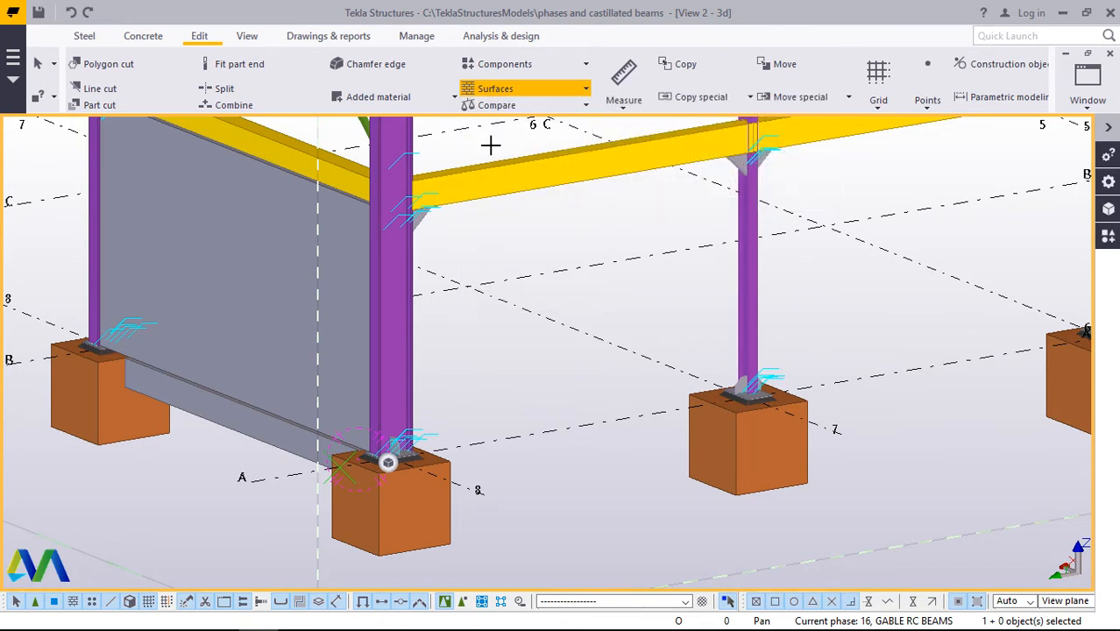
scroll(253, 365, down, 1)
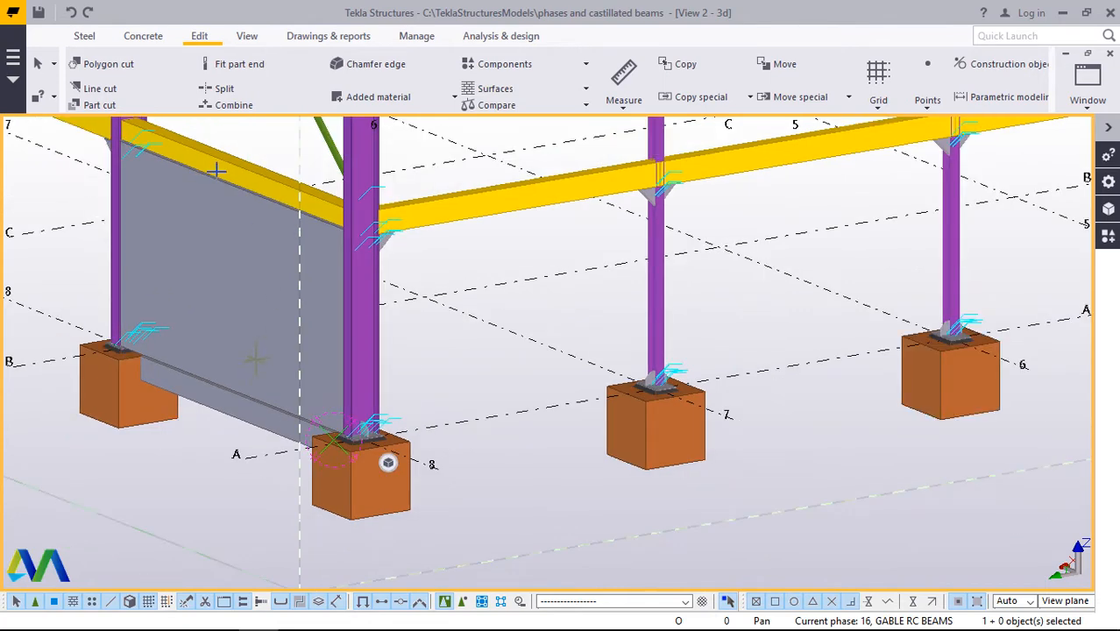
scroll(217, 172, up, 1)
scroll(176, 339, up, 1)
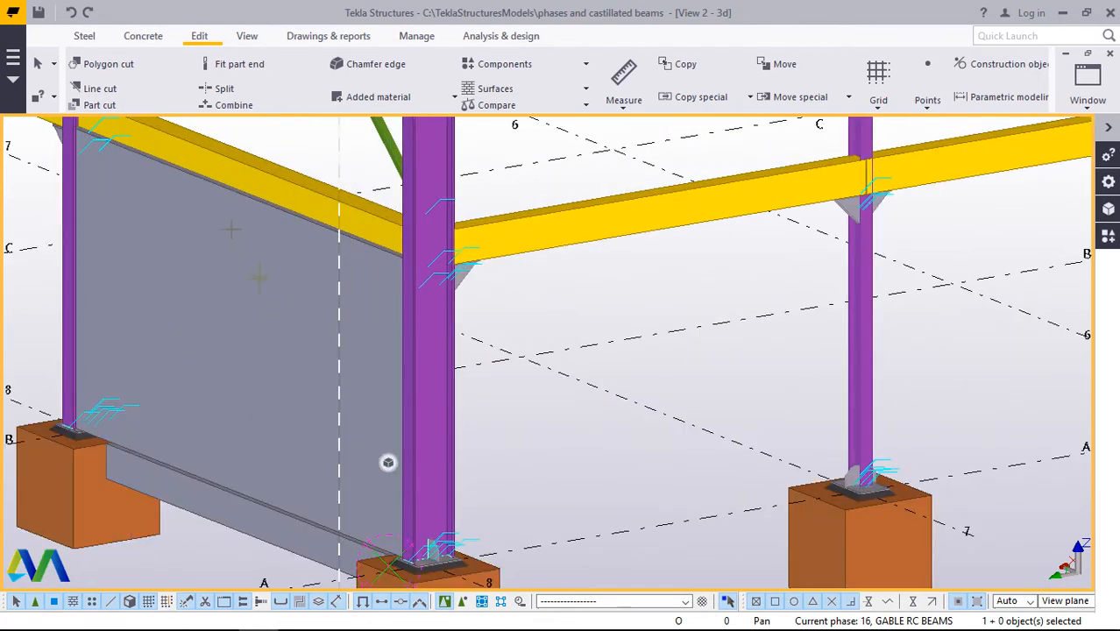
click(239, 194)
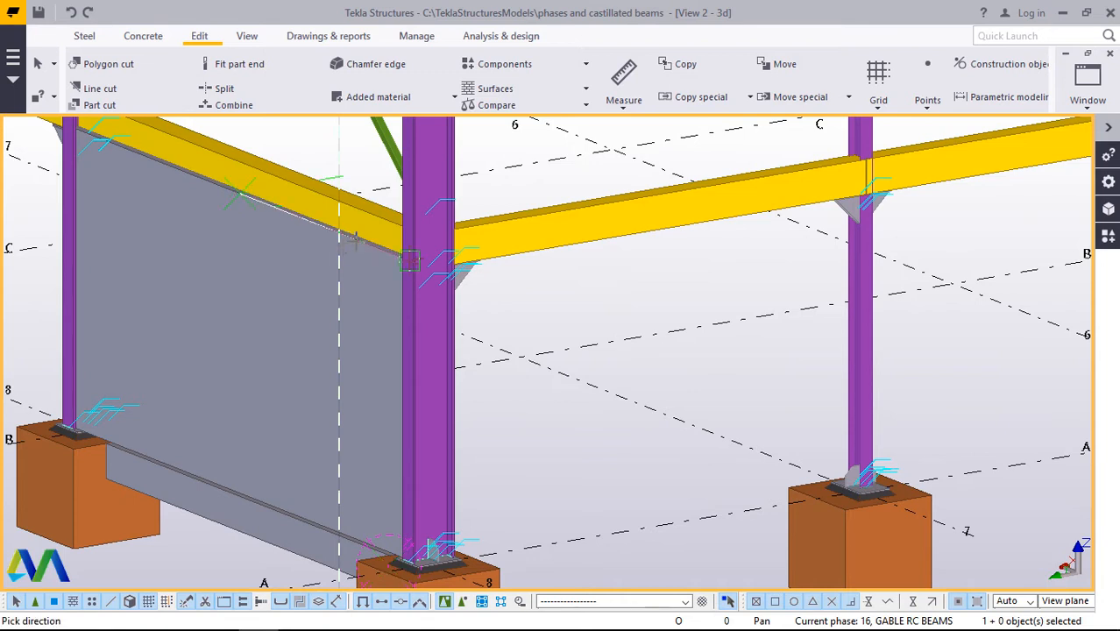
click(354, 245)
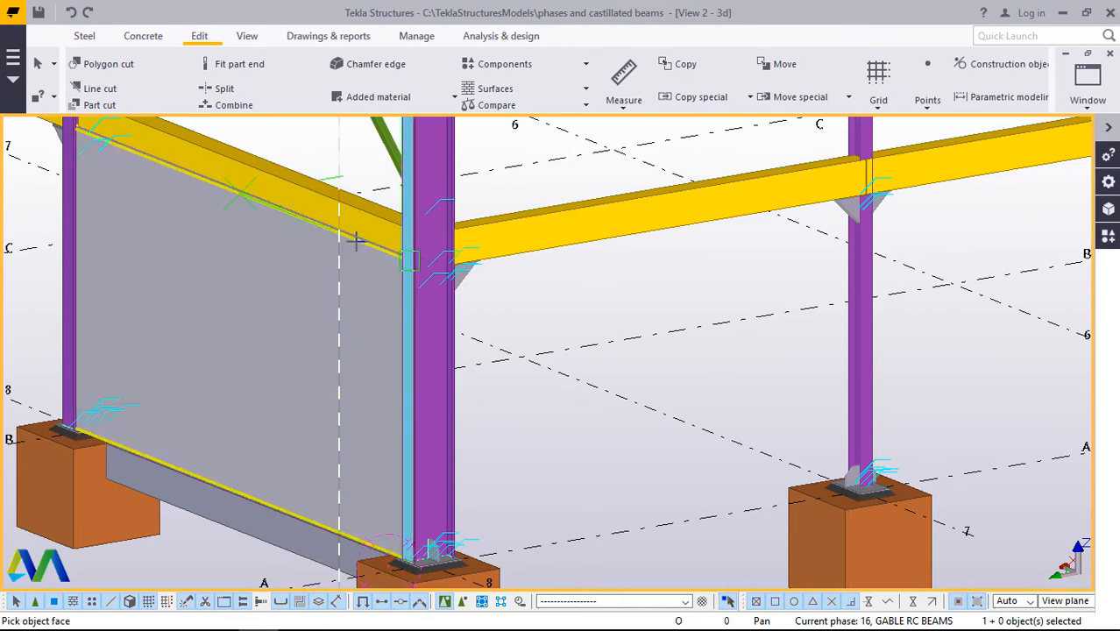
click(310, 264)
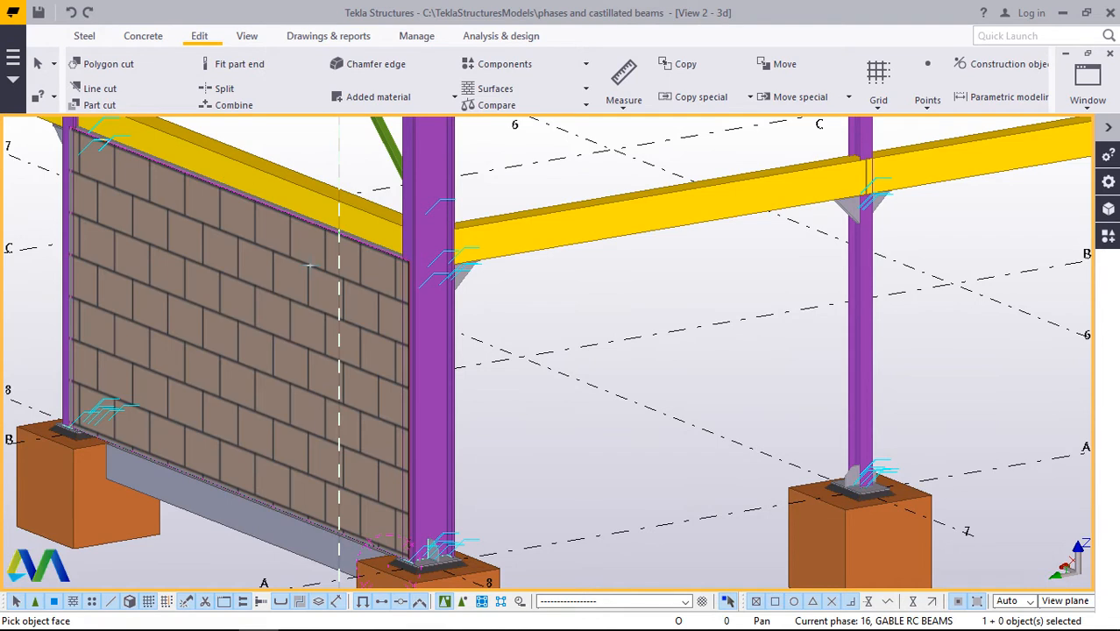
right_click(588, 307)
click(592, 313)
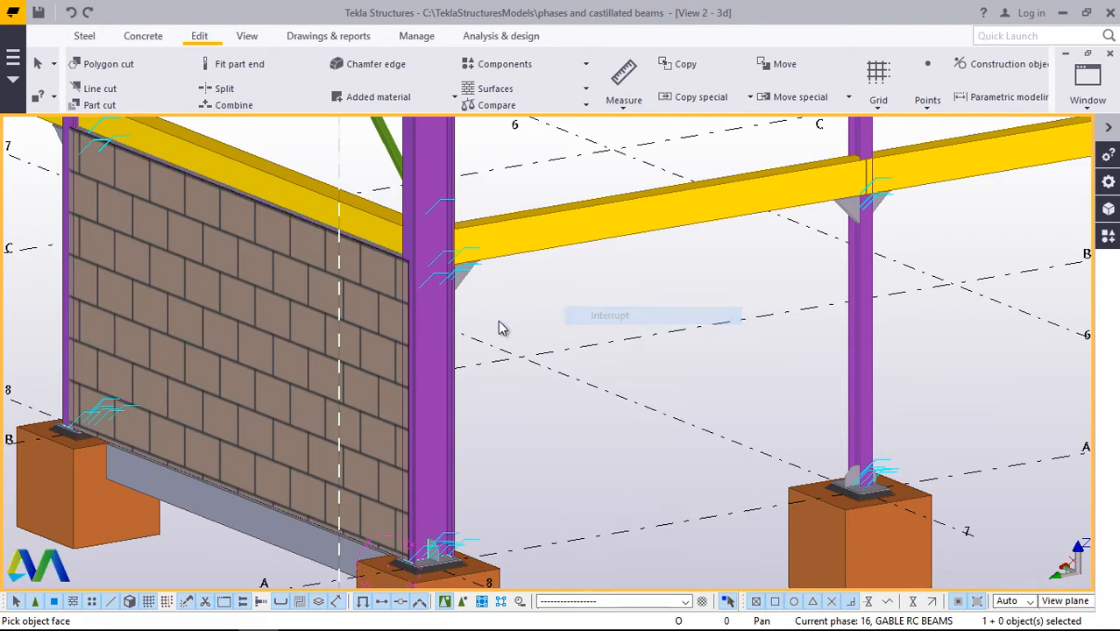
Rotate the view slightly around the slab panel to examine its tiled outer face.
click(248, 36)
click(621, 95)
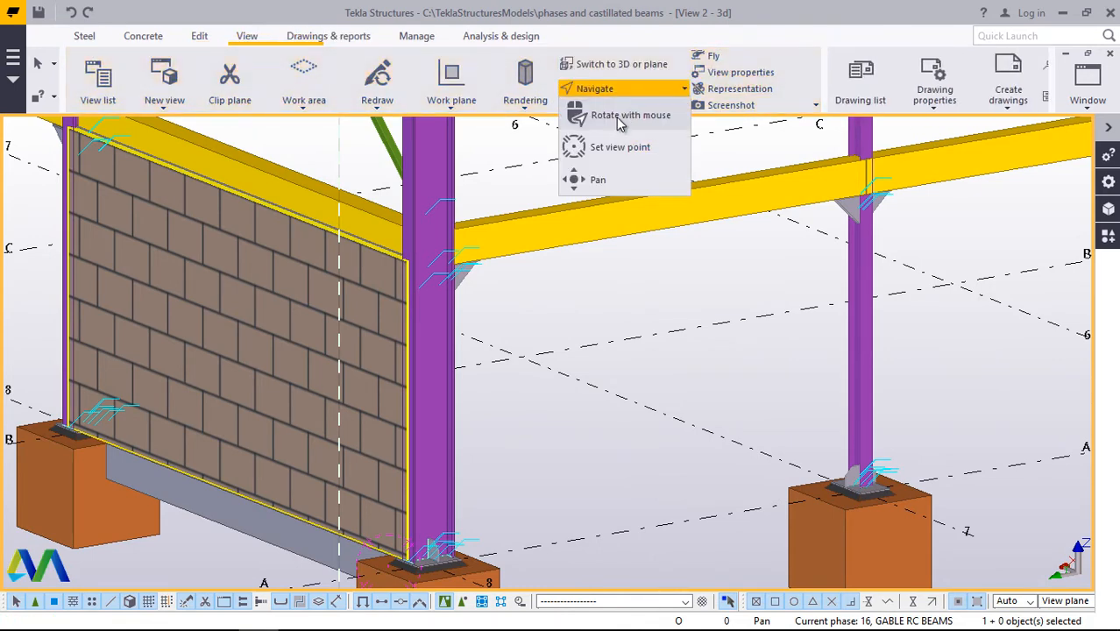
click(619, 117)
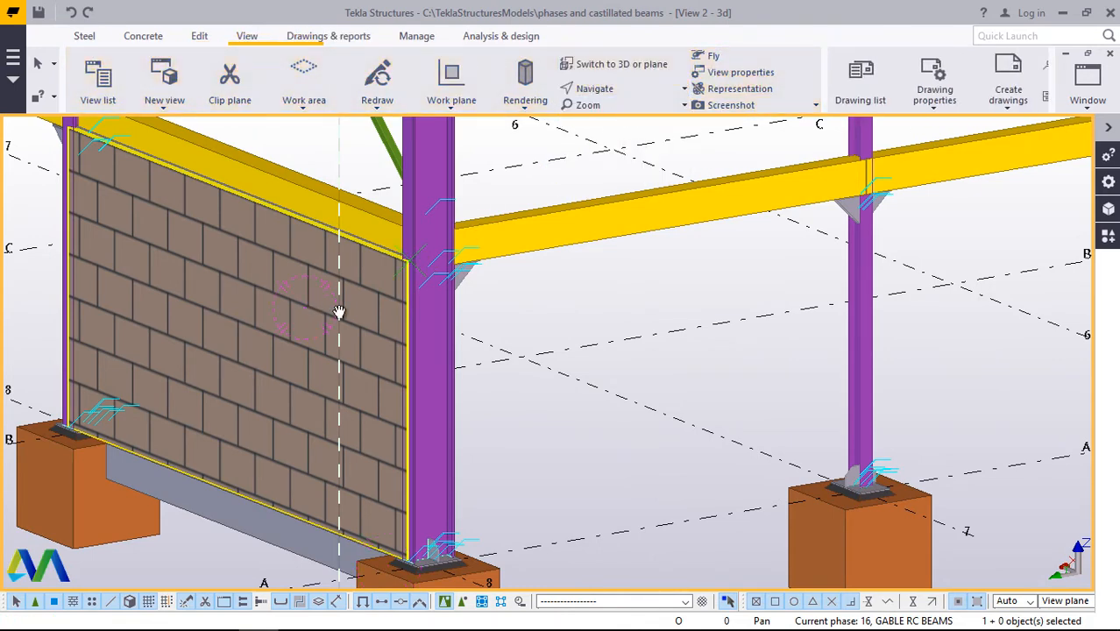
drag(425, 326, 352, 335)
right_click(538, 392)
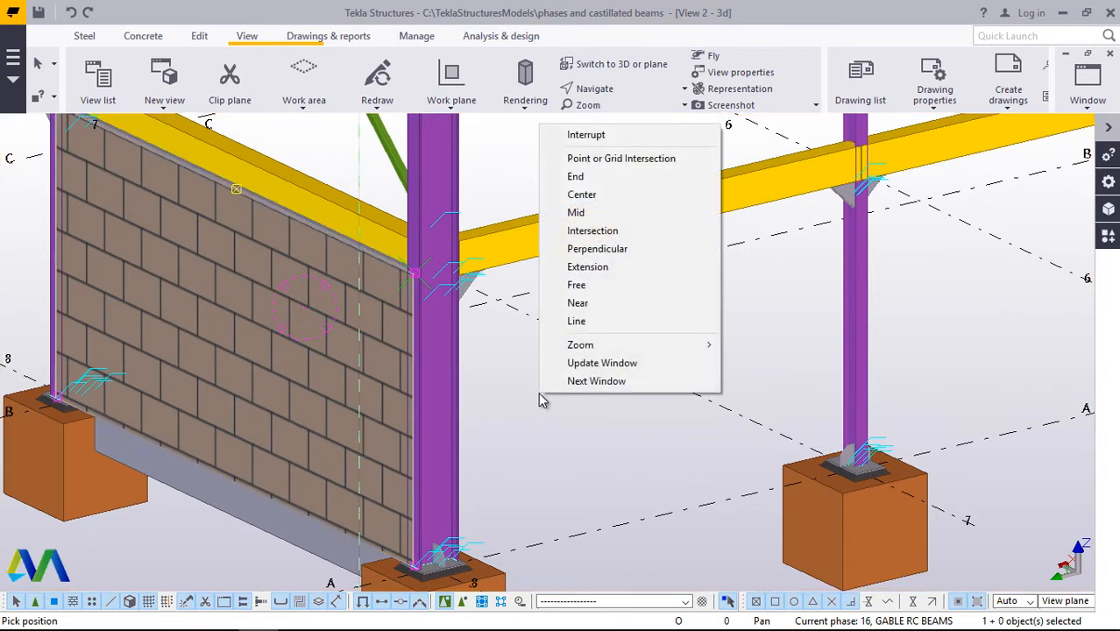
click(617, 133)
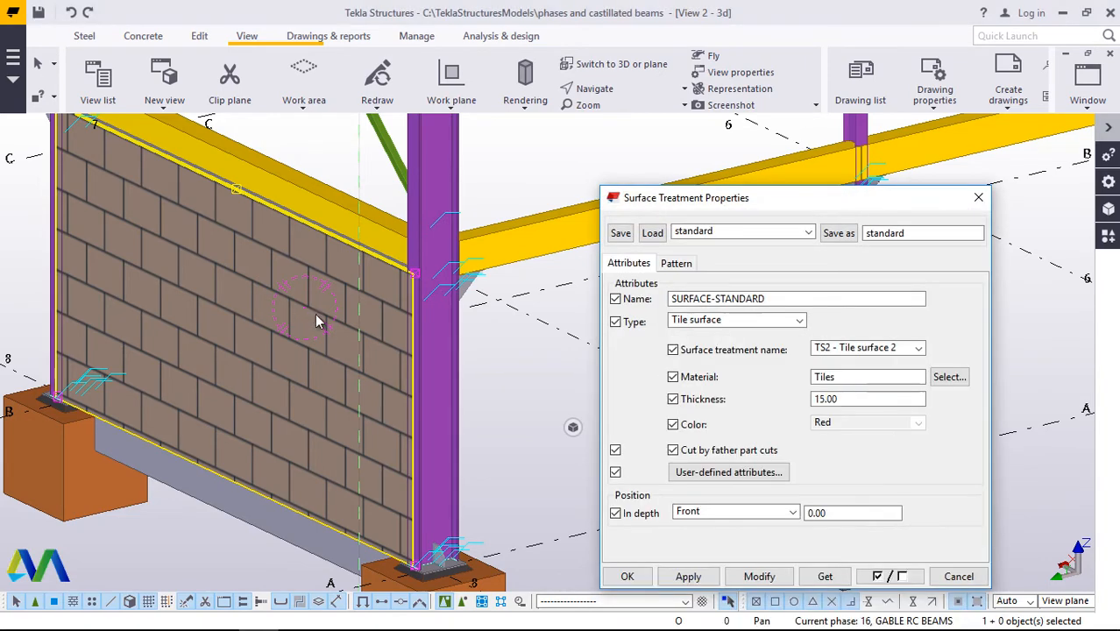
Keep the slab panel's surface treatment as Tile surface with pattern type 1_2, and apply the properties.
click(799, 321)
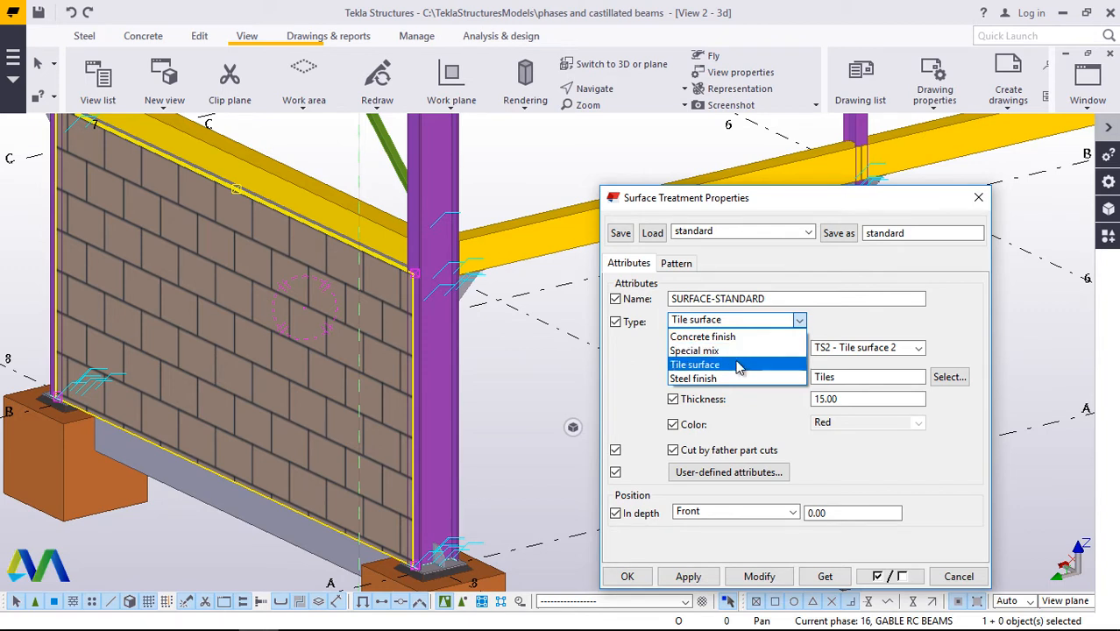
click(688, 268)
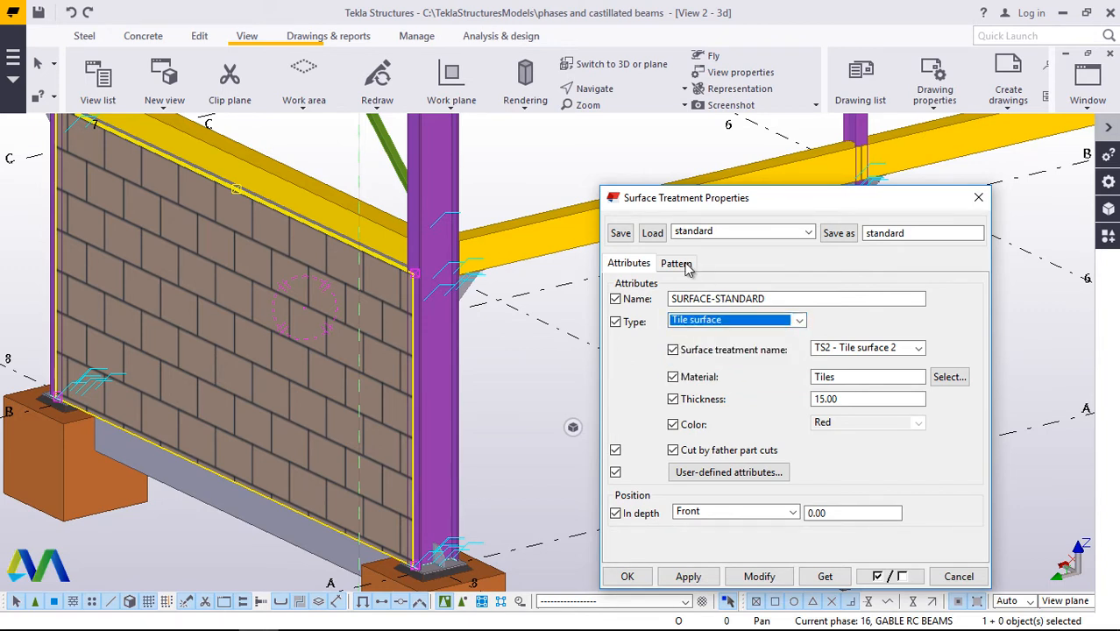
click(677, 264)
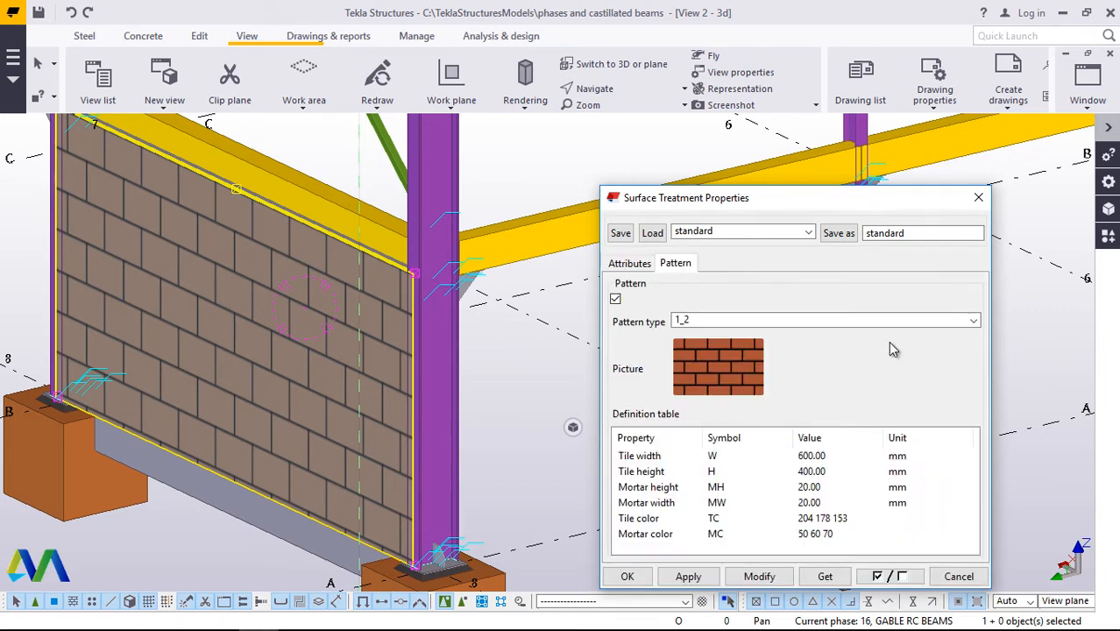
click(969, 321)
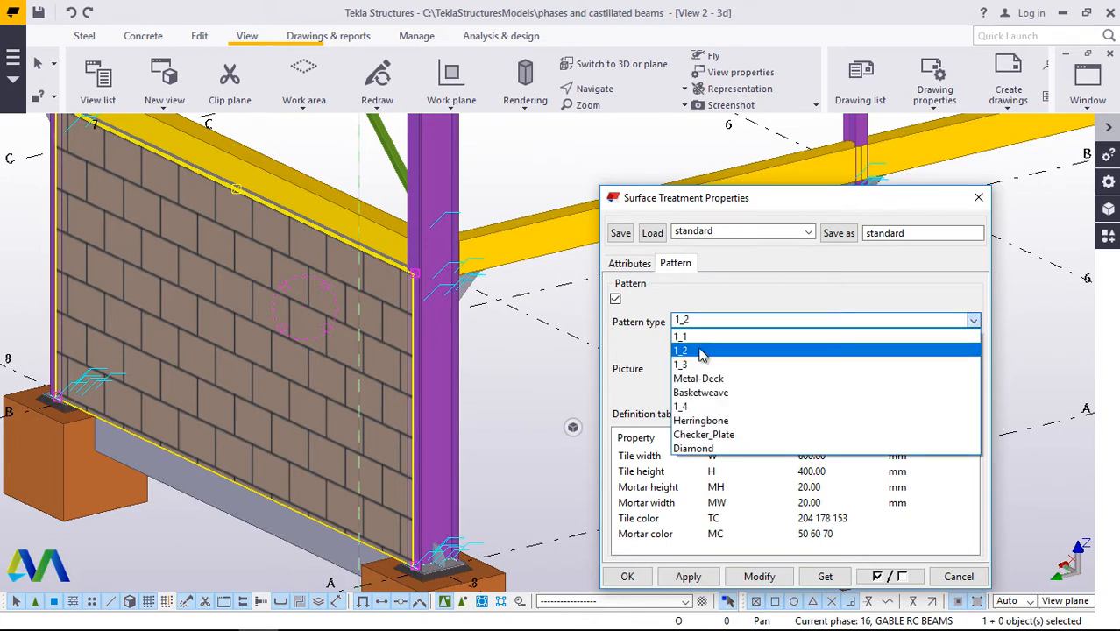
click(701, 351)
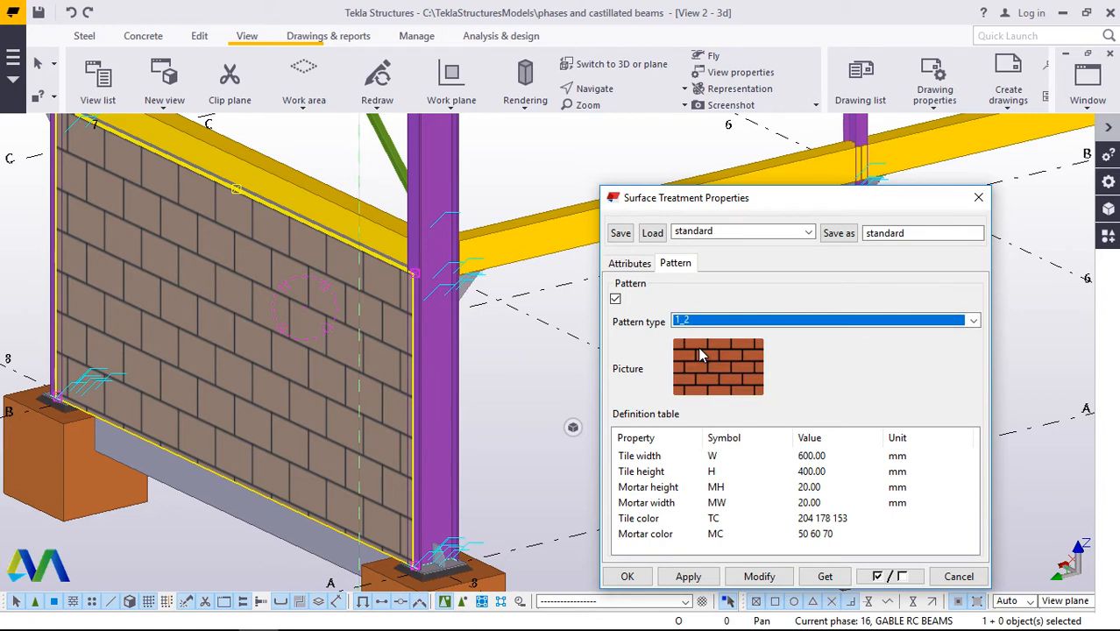
click(807, 457)
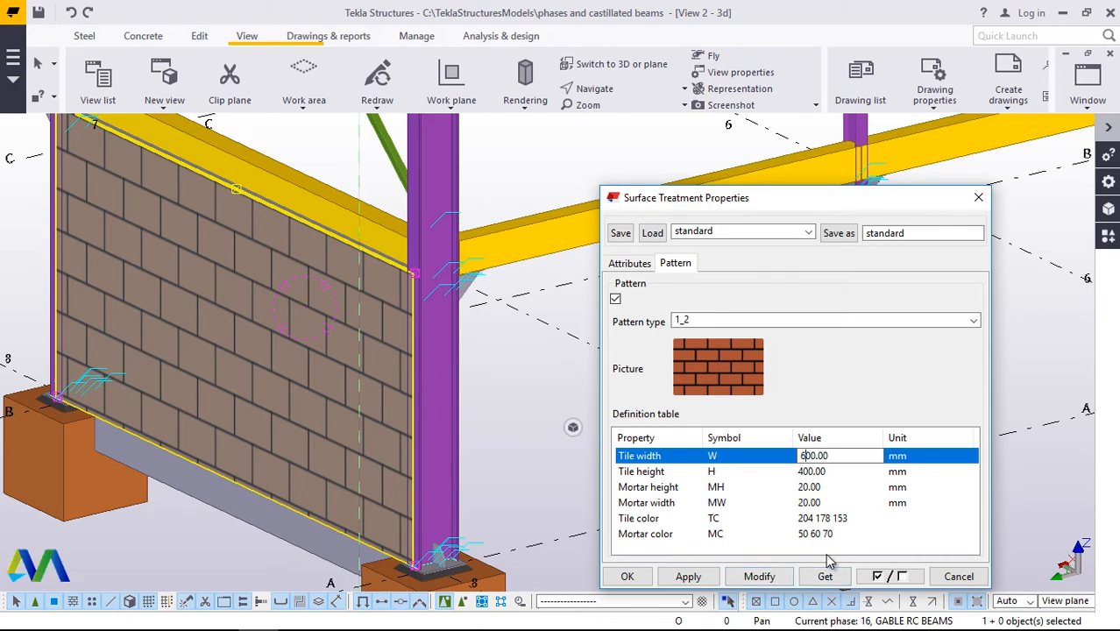
click(687, 577)
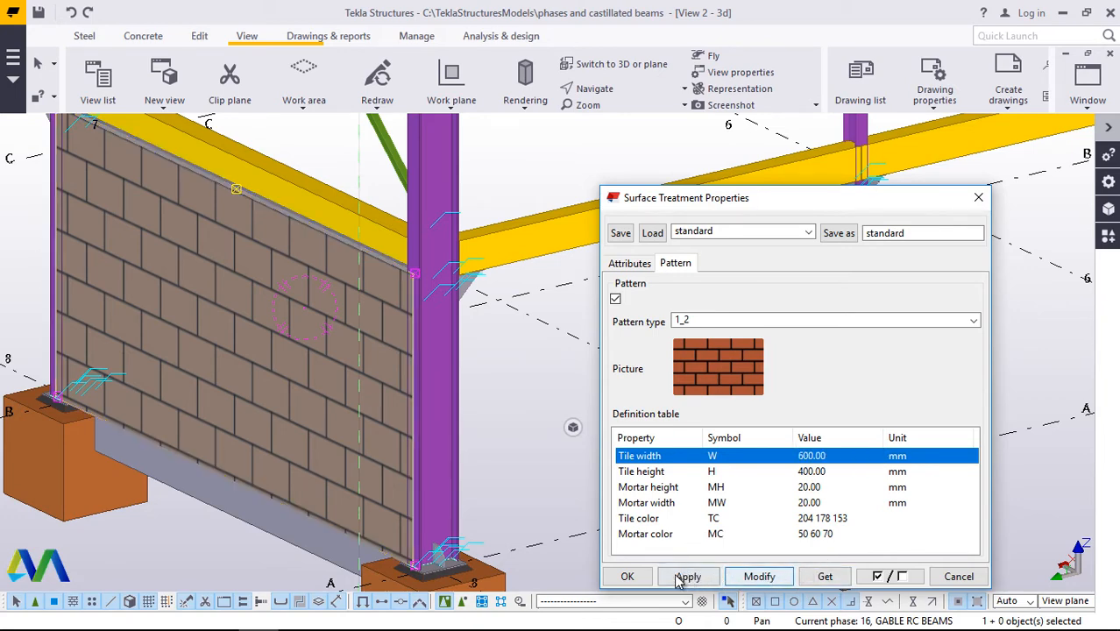
click(627, 576)
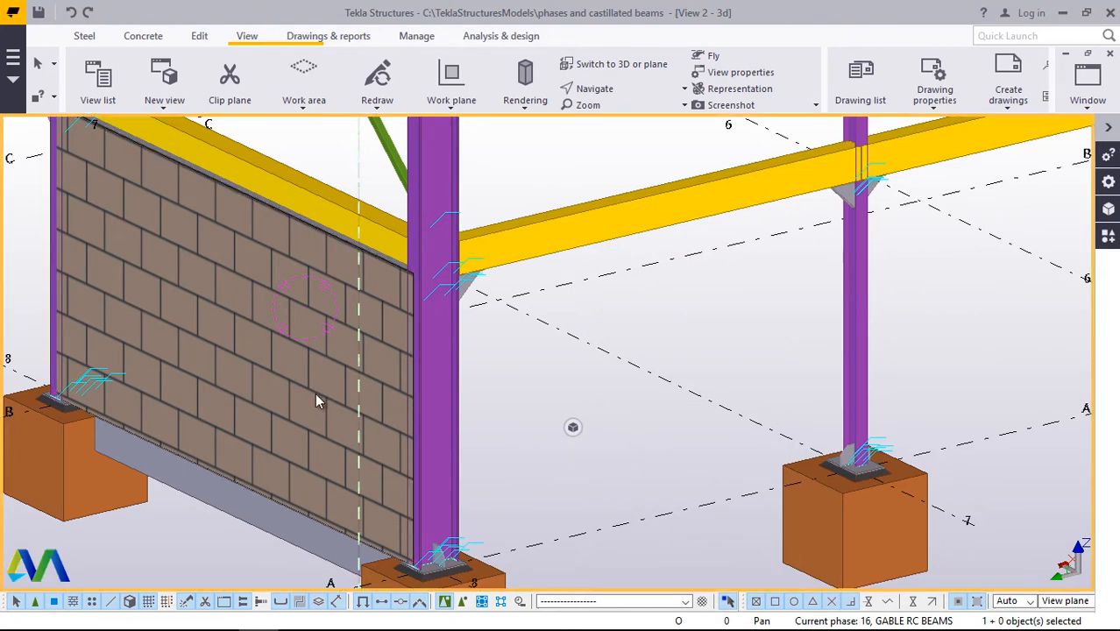
Examine the tiled slab panel and its top edge below the upper beam, close up and in context.
click(311, 342)
scroll(366, 338, down, 5)
scroll(409, 447, up, 5)
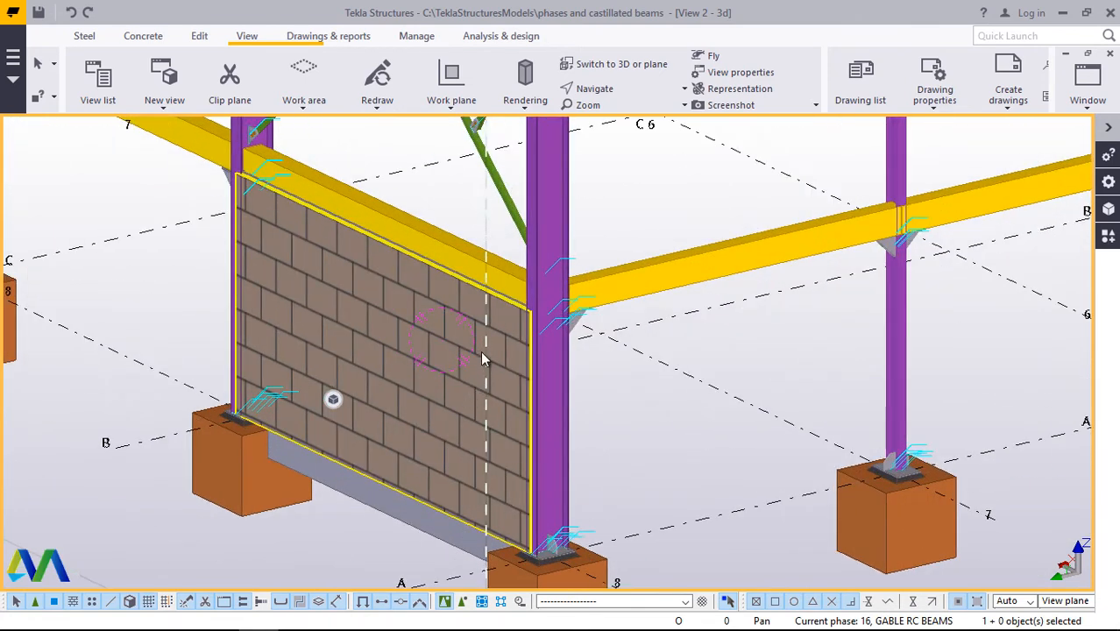
scroll(484, 355, up, 5)
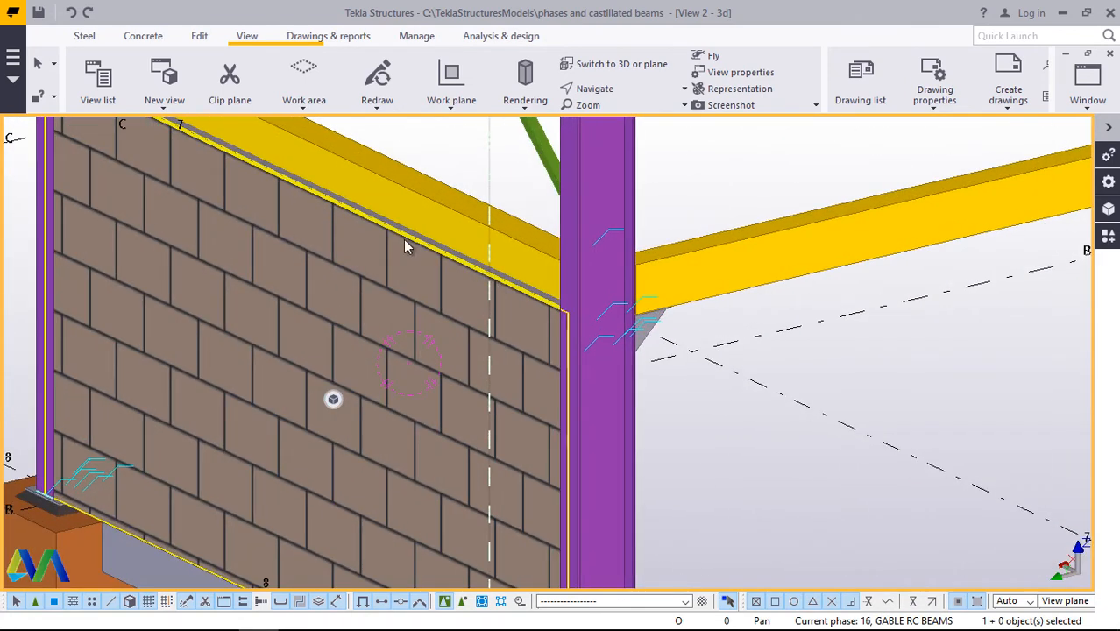
scroll(405, 245, up, 3)
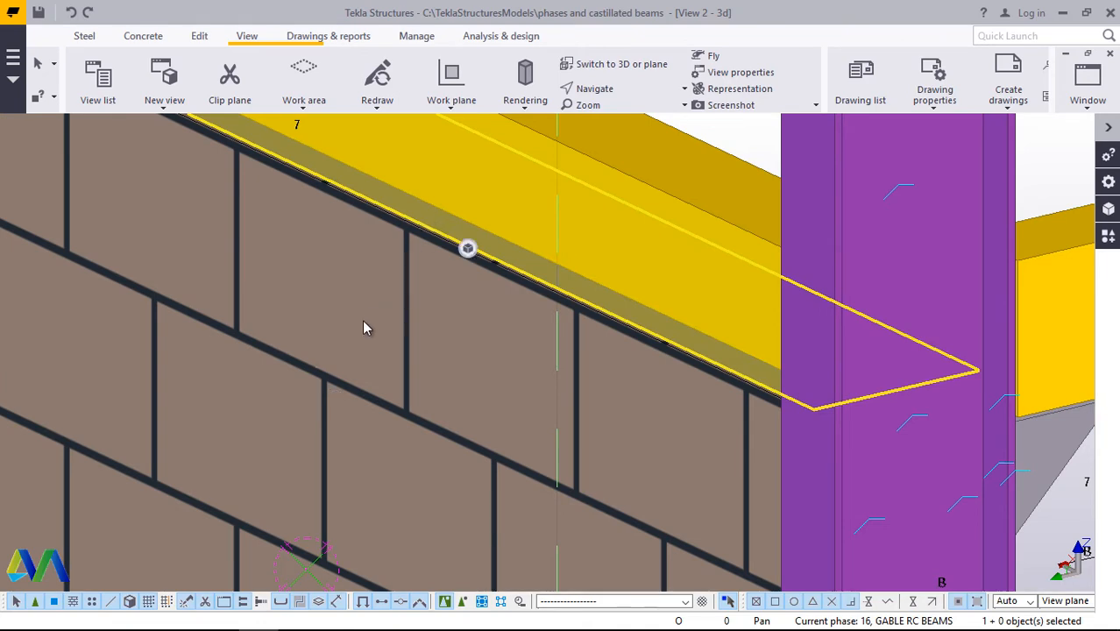
scroll(352, 334, up, 5)
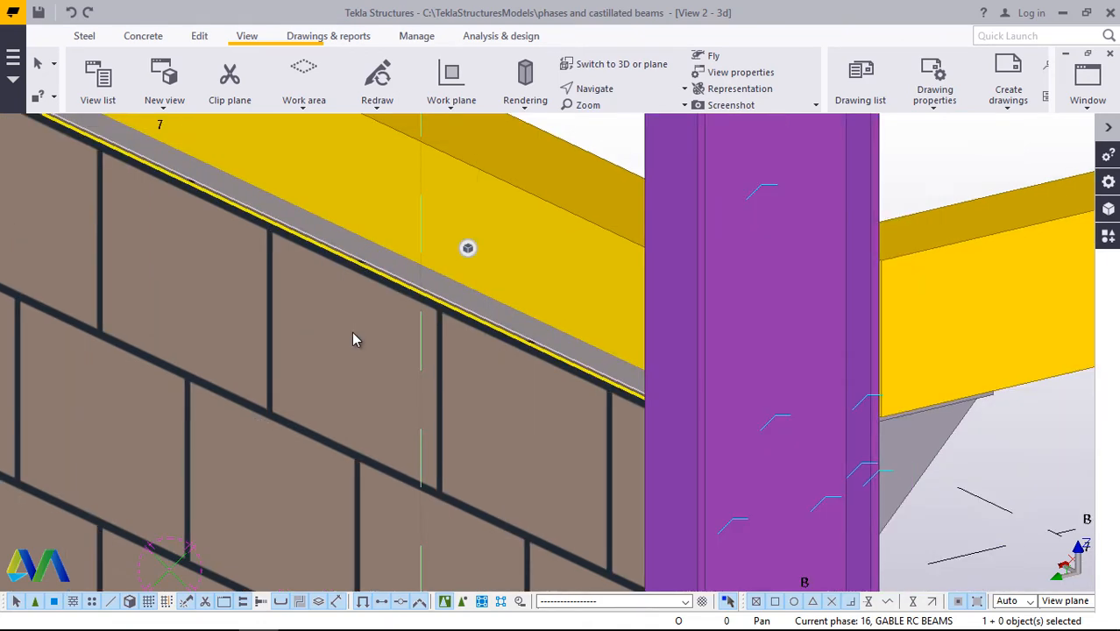
scroll(494, 395, down, 8)
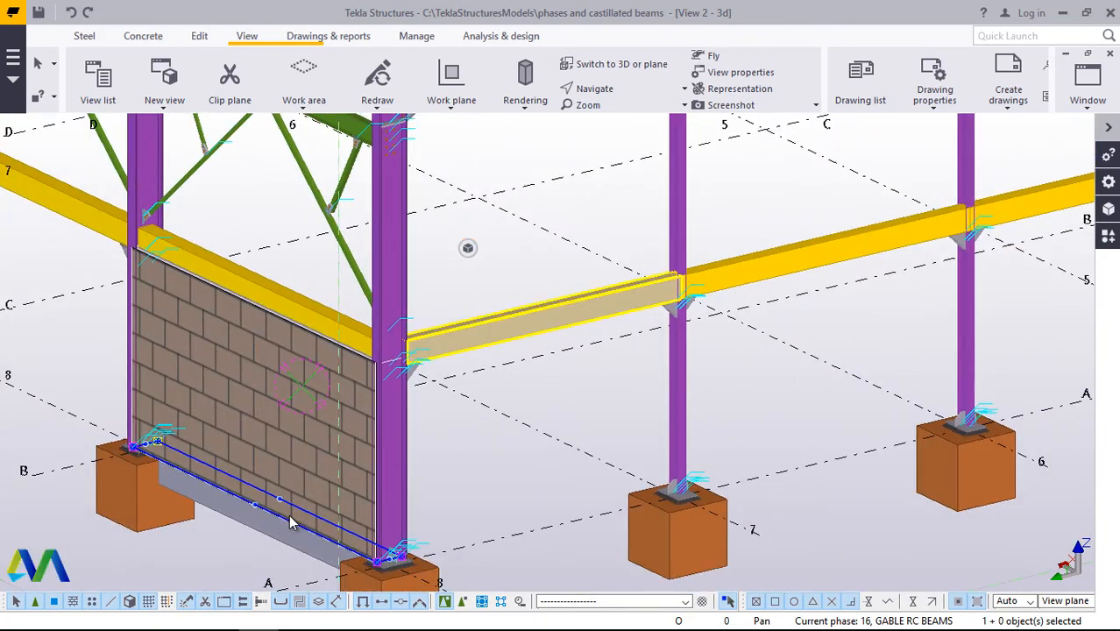
scroll(247, 536, up, 3)
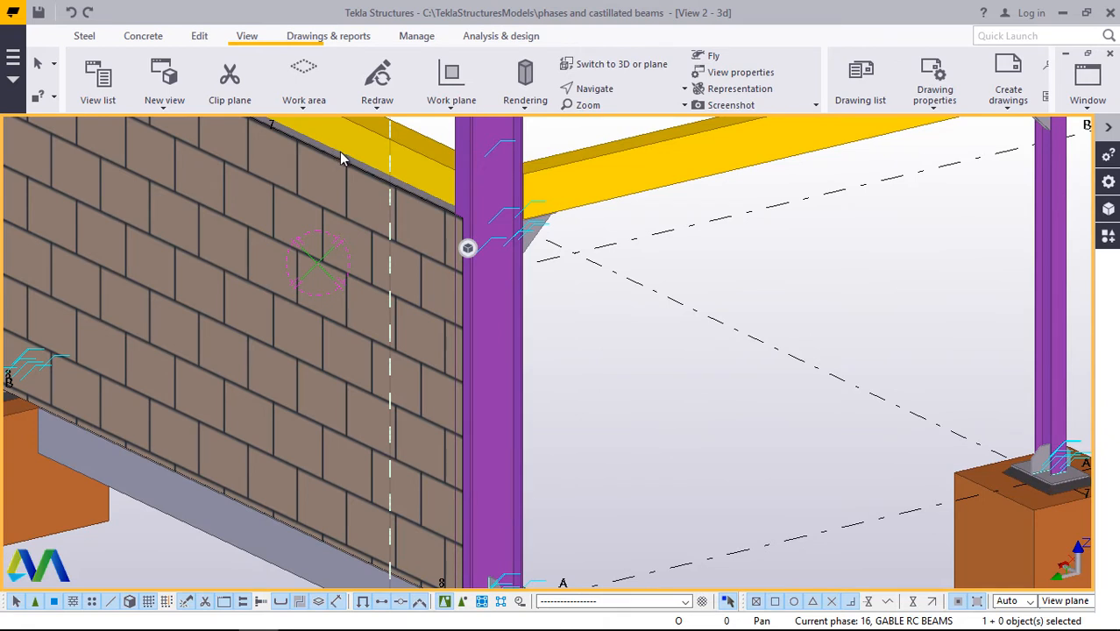
scroll(342, 158, up, 5)
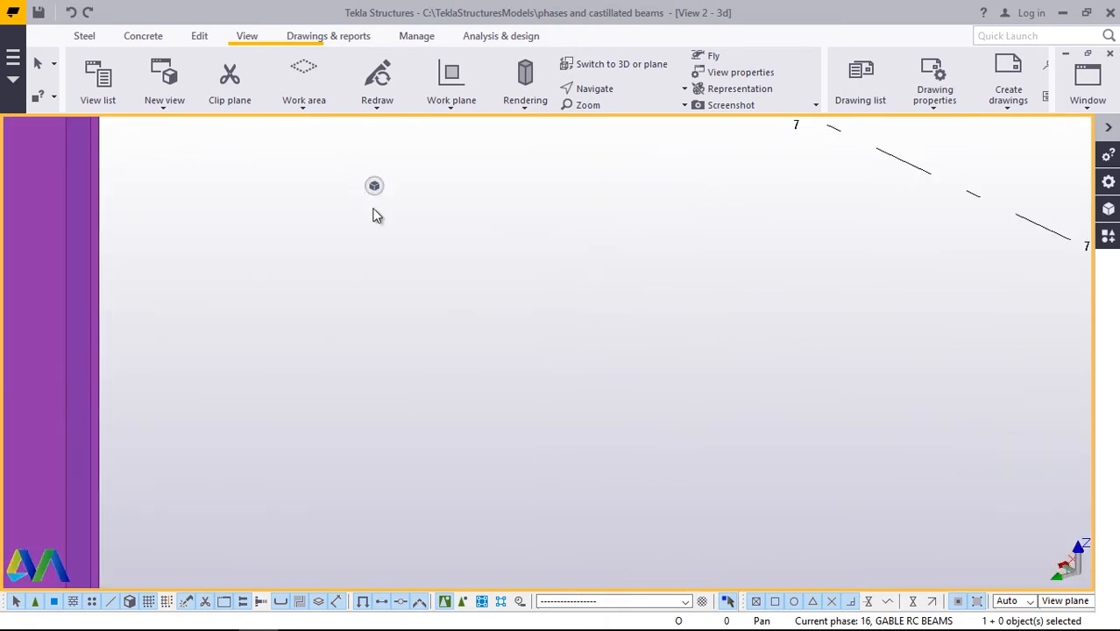
scroll(491, 267, down, 3)
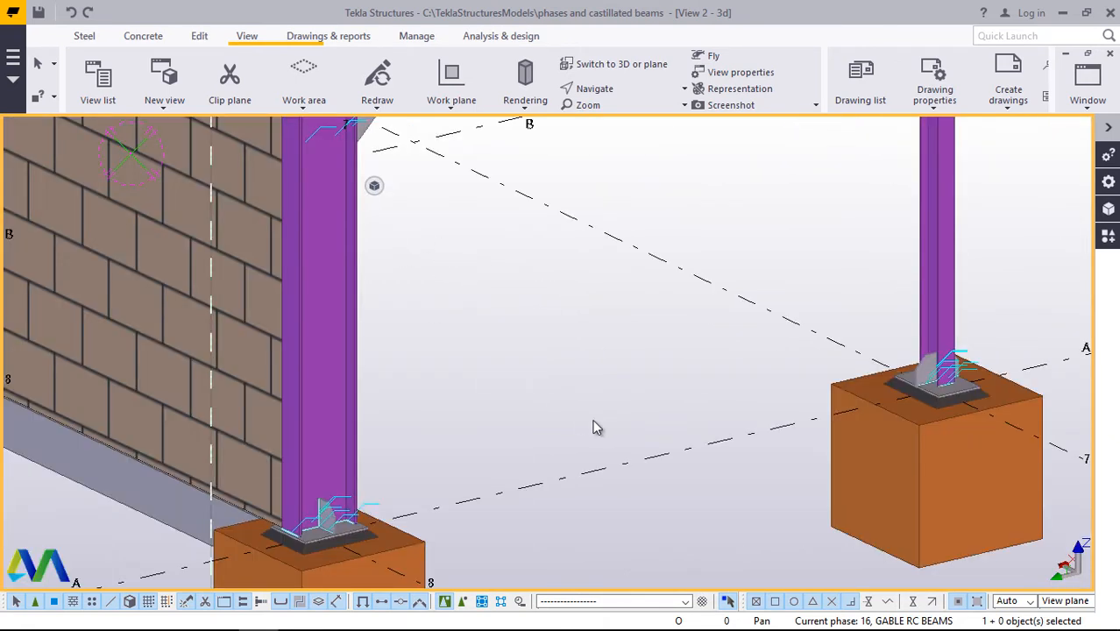
scroll(594, 428, down, 3)
scroll(278, 143, up, 5)
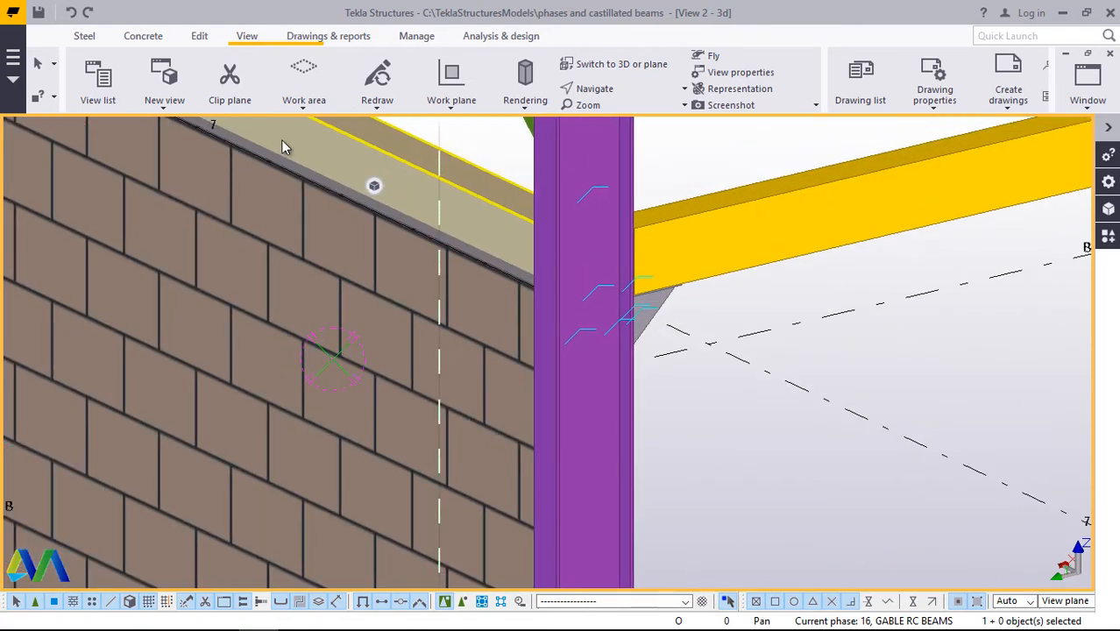
Select the surface treatment, the slab panel and the lower beam between the A/8 and B/8 footings together.
scroll(282, 146, up, 3)
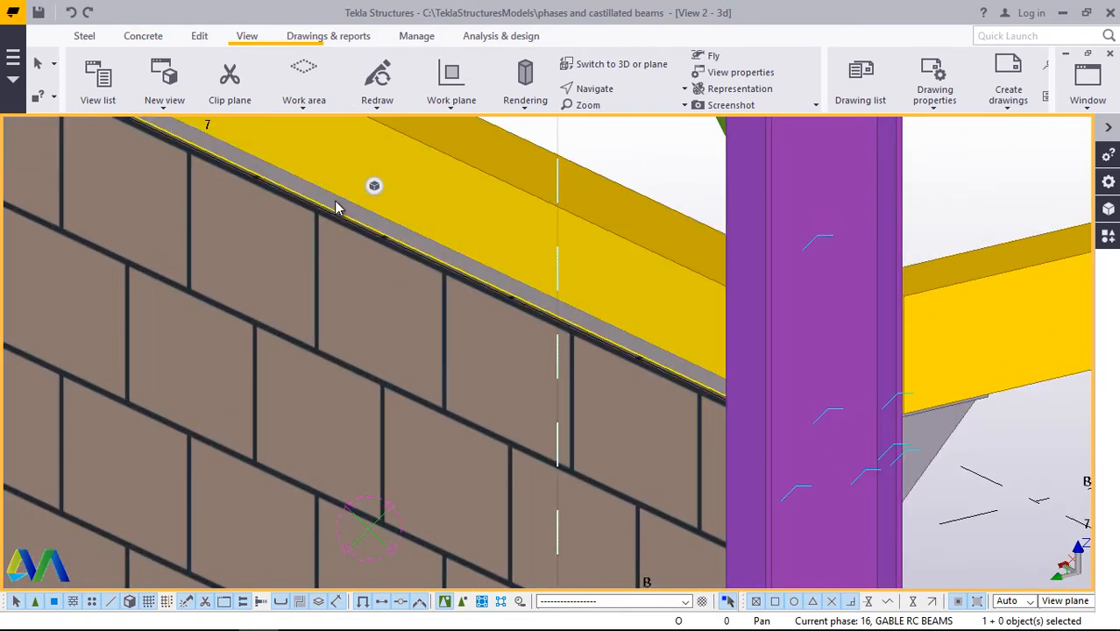
scroll(346, 210, up, 5)
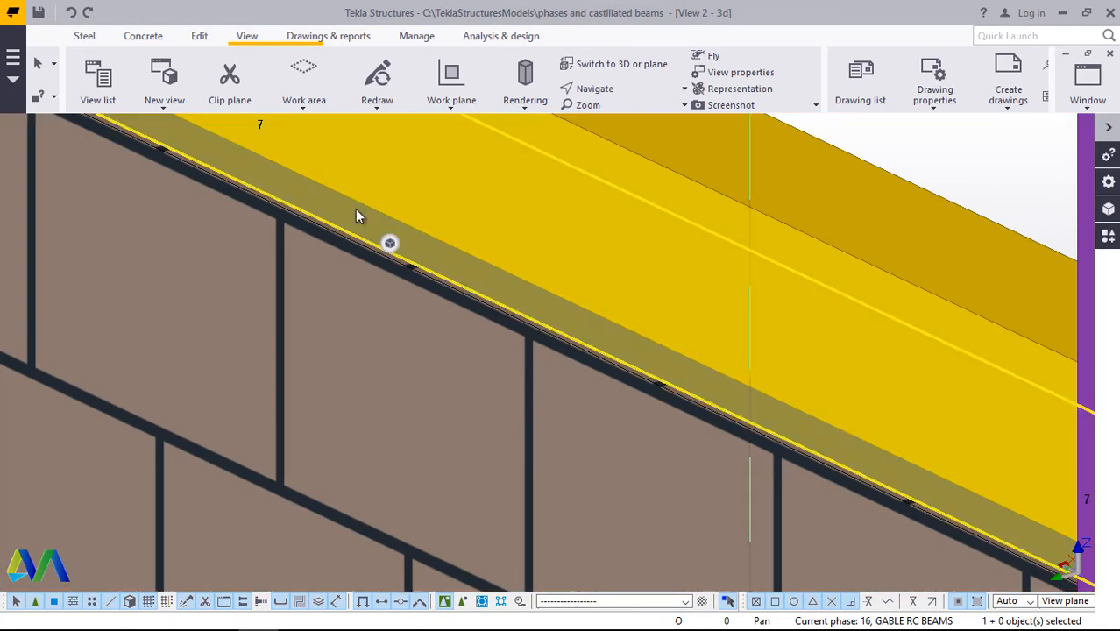
ctrl+click(266, 319)
scroll(277, 318, down, 6)
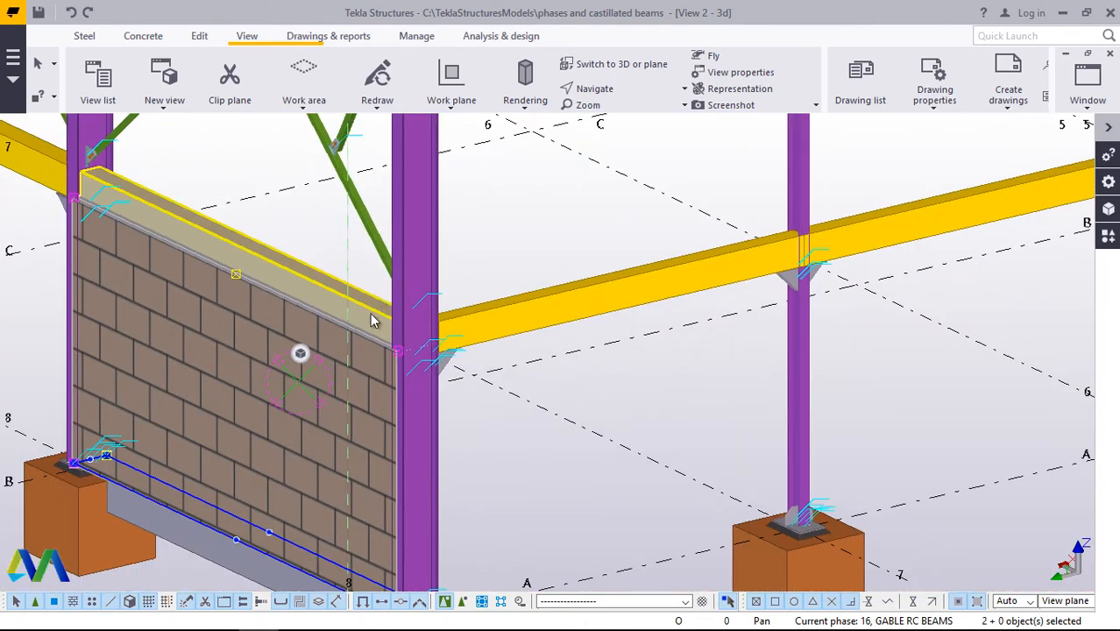
scroll(372, 314, down, 4)
scroll(267, 478, up, 3)
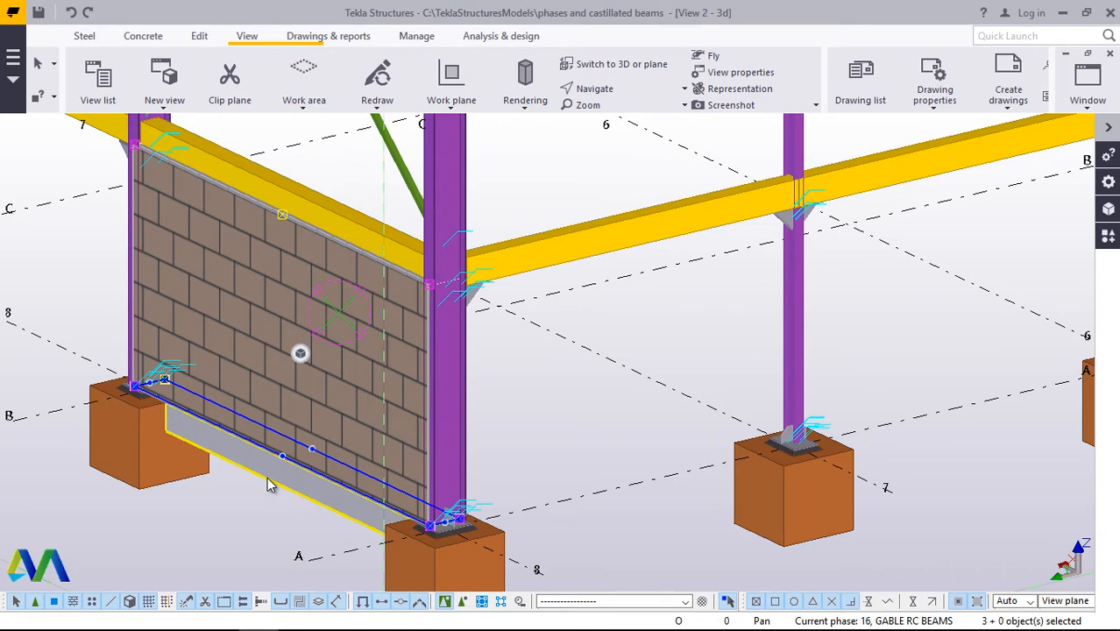
ctrl+click(271, 487)
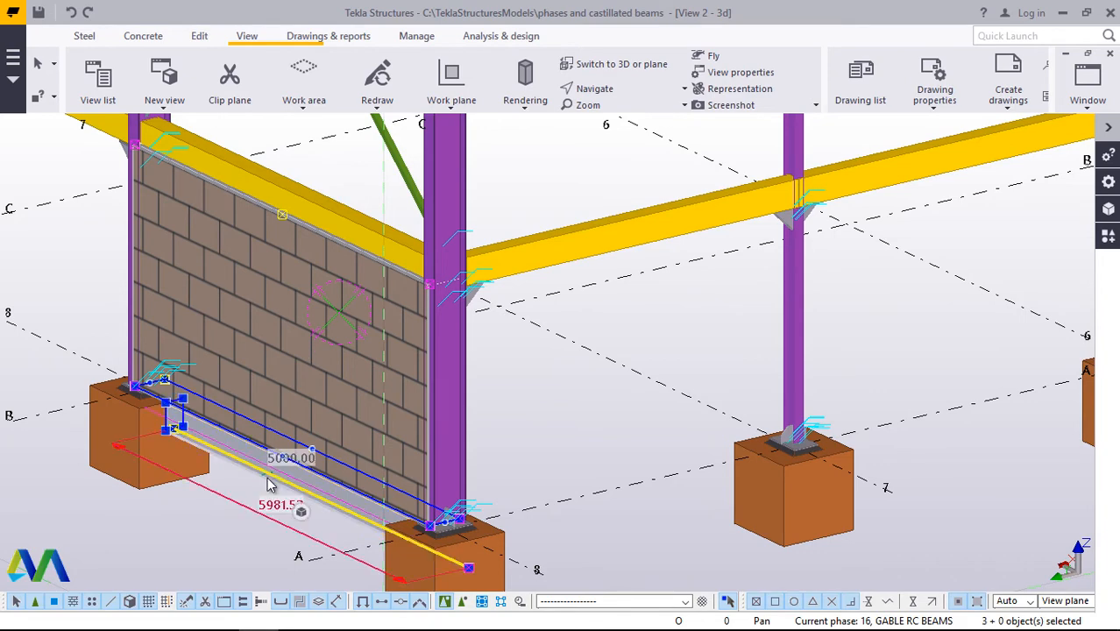
Examine the remaining open bays between the columns along grid line A, from line 8 to line 1.
scroll(187, 445, down, 2)
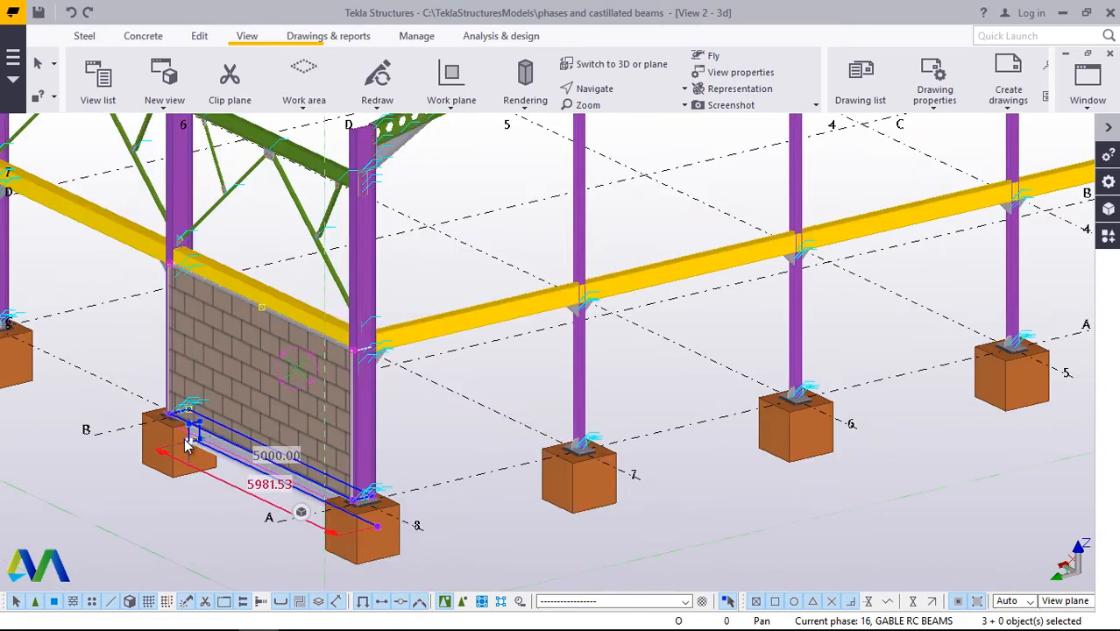
scroll(187, 446, down, 4)
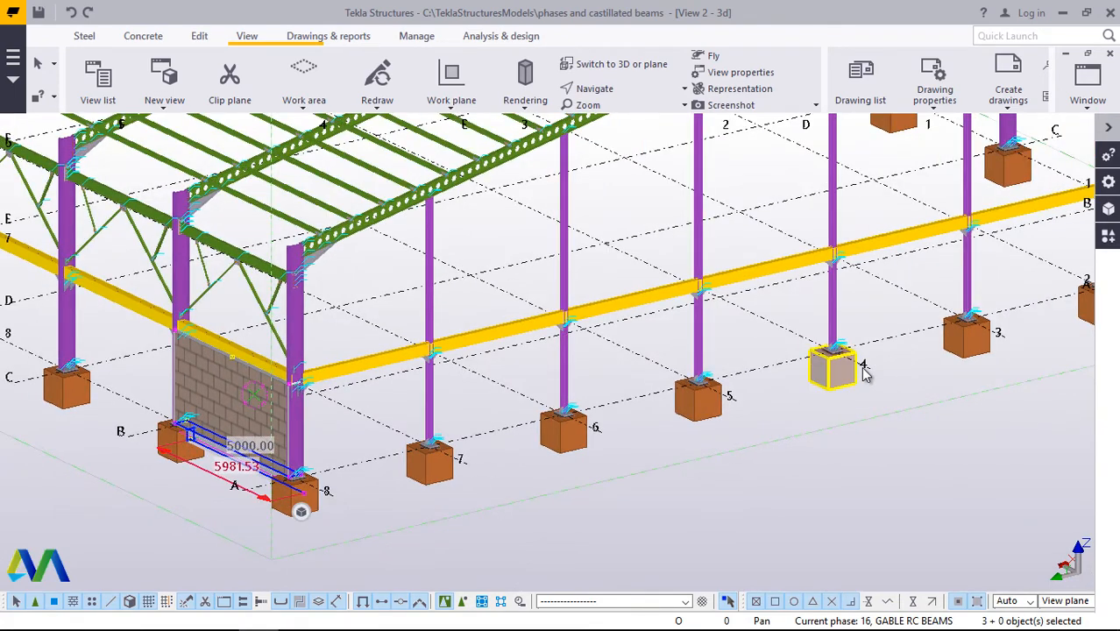
scroll(903, 289, up, 2)
scroll(775, 368, up, 3)
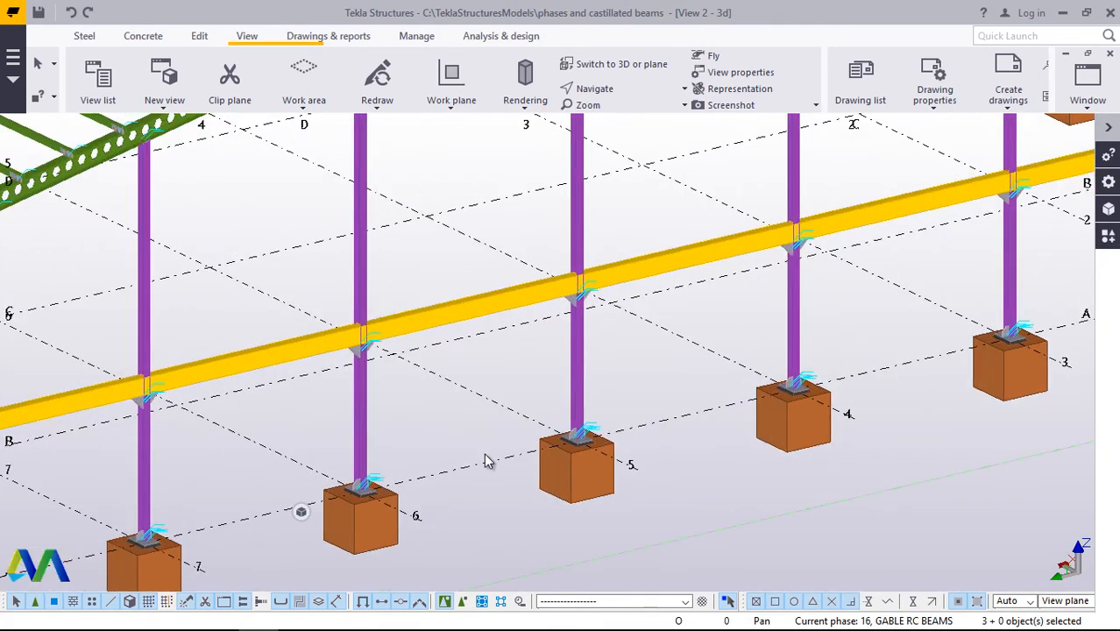
scroll(429, 451, down, 5)
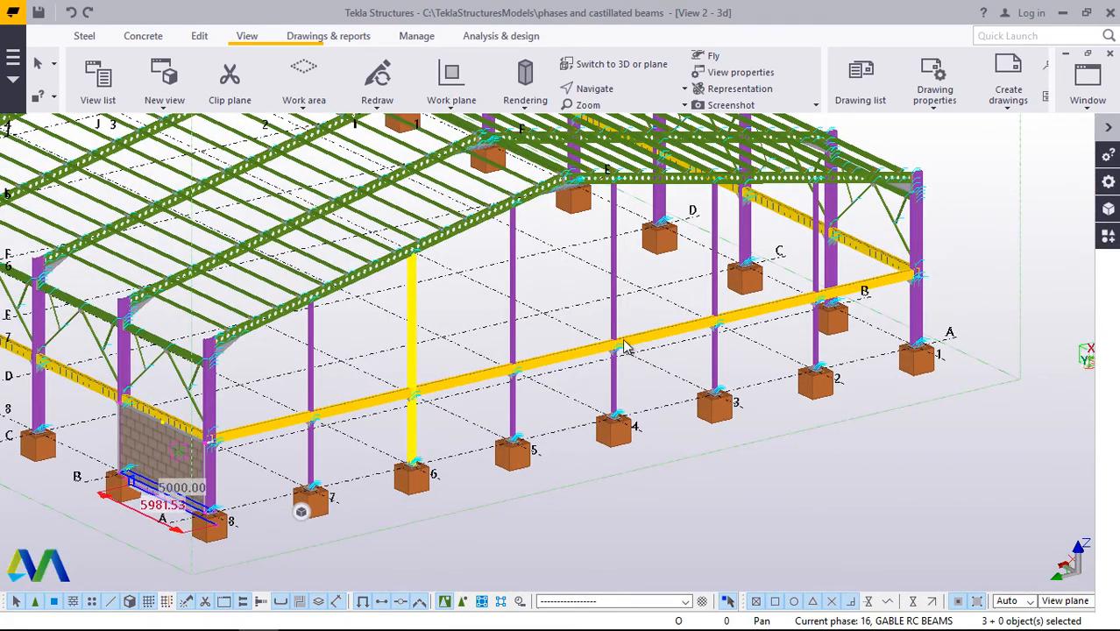
click(612, 215)
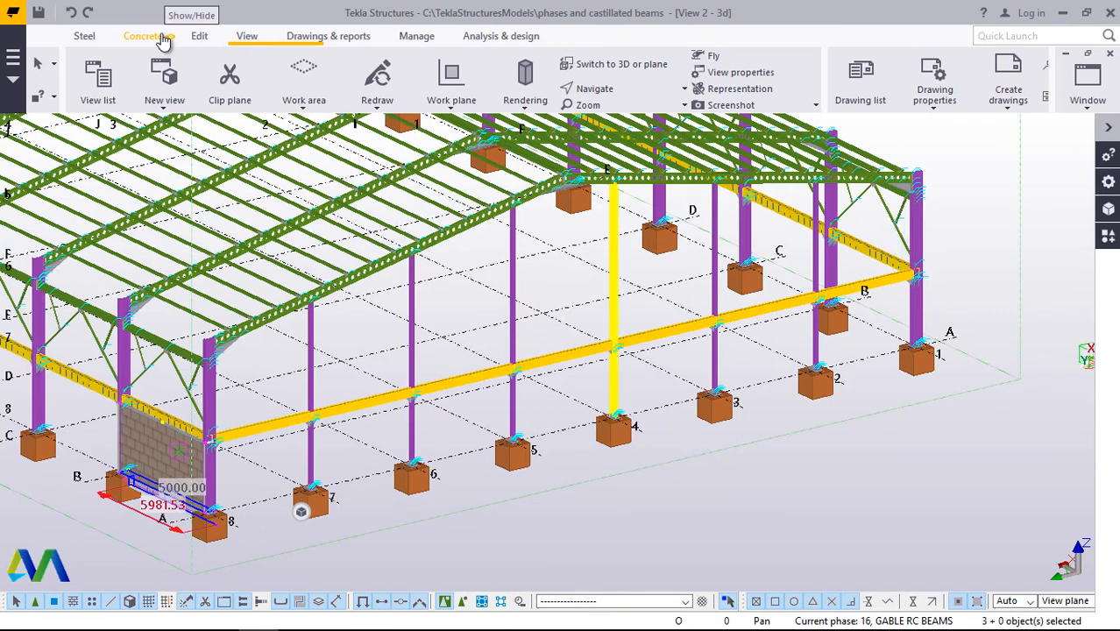
Set the work plane with the Work plane tool at the lower end of the ridge haunch's vertical end plate.
click(249, 39)
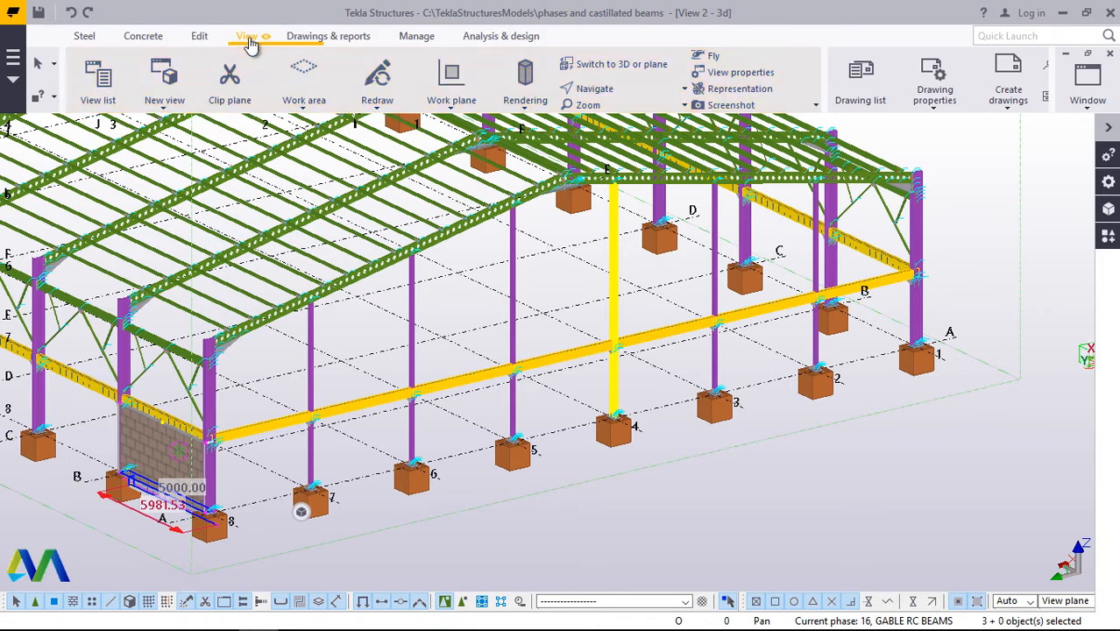
click(452, 105)
click(452, 105)
click(452, 106)
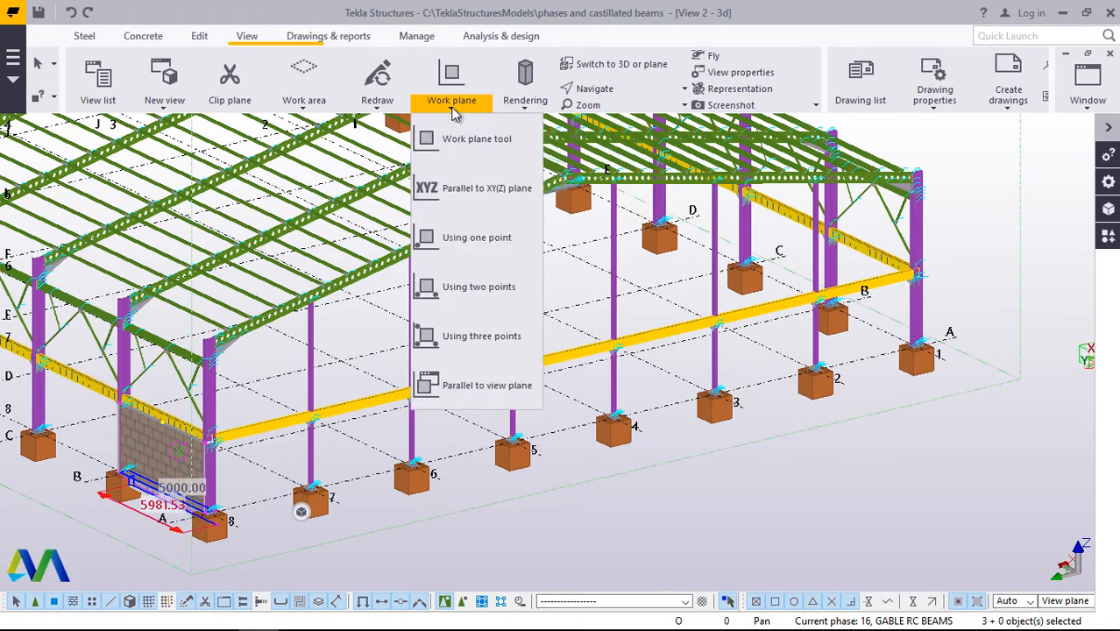
click(466, 144)
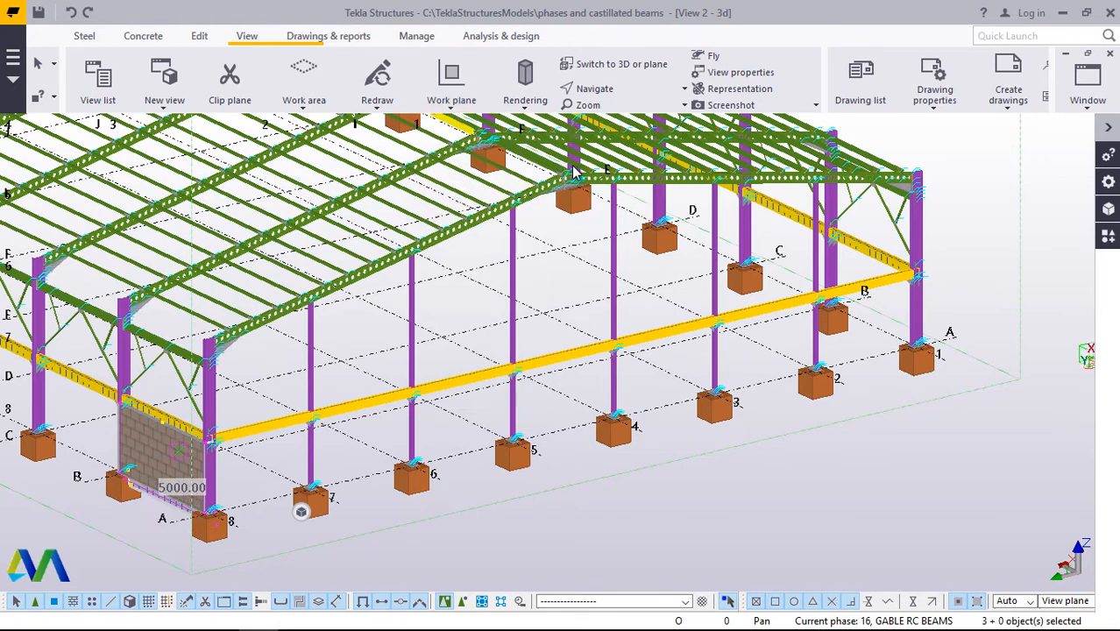
scroll(574, 168, up, 5)
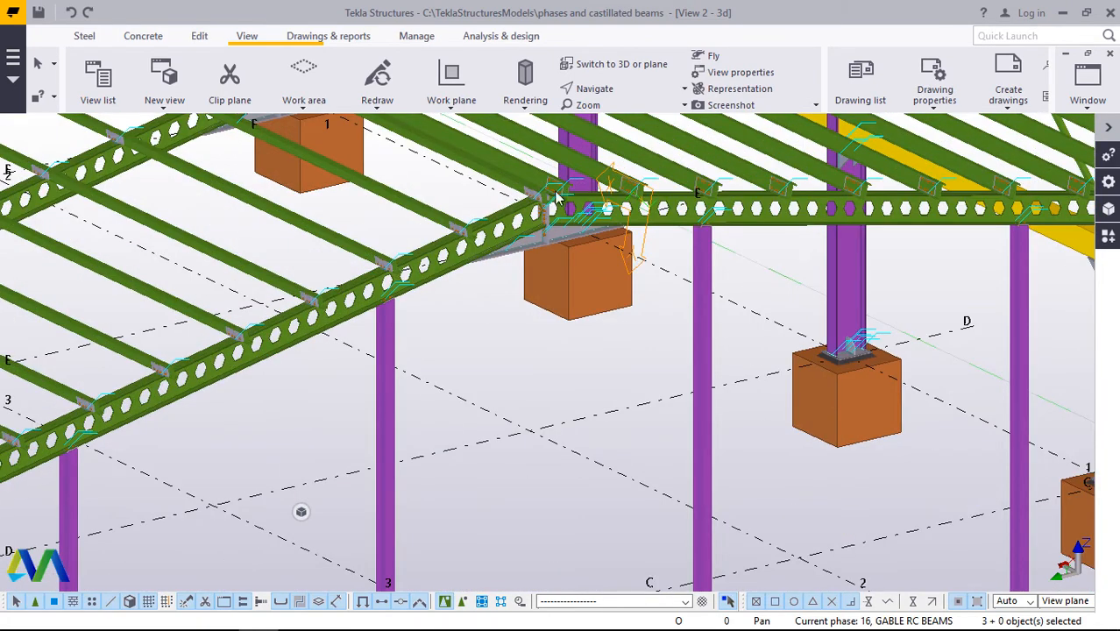
scroll(556, 197, up, 5)
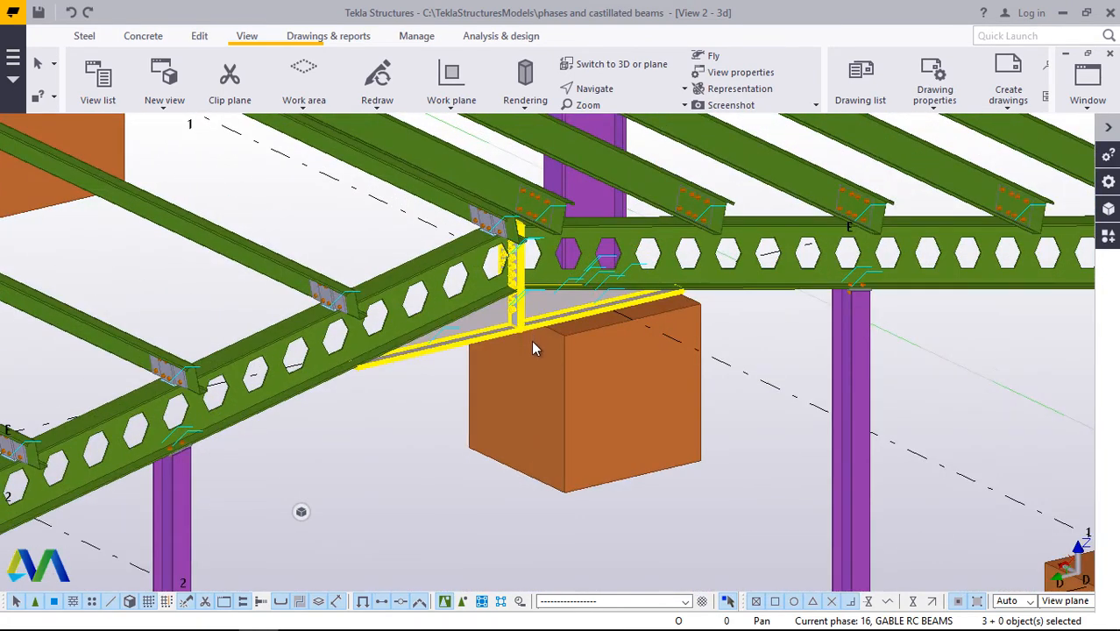
scroll(531, 342, up, 6)
key(Return)
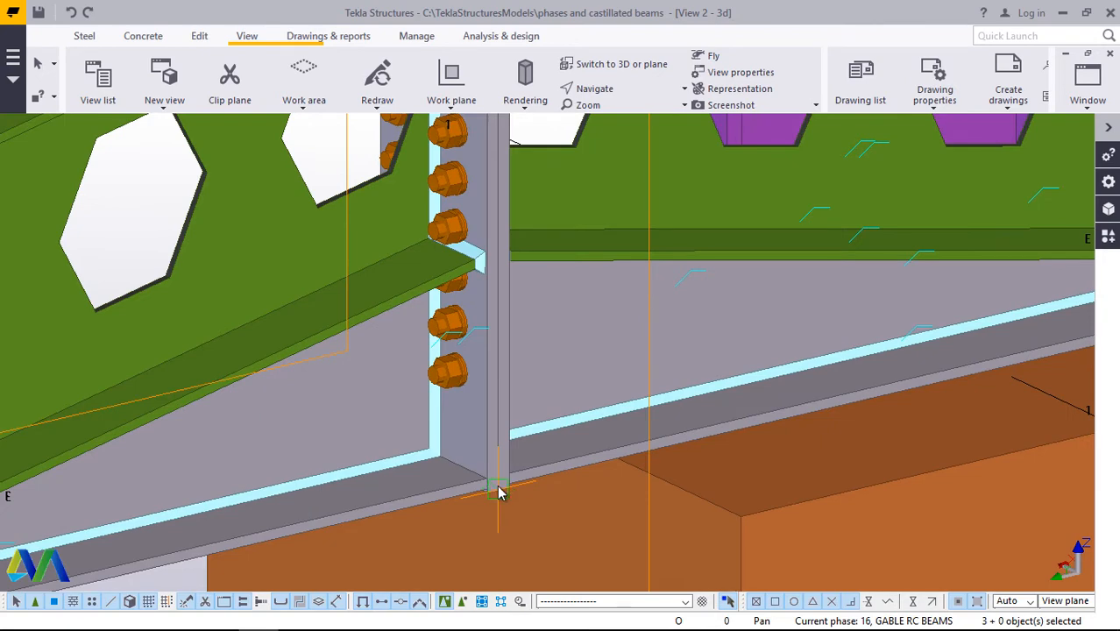
right_click(499, 335)
click(532, 343)
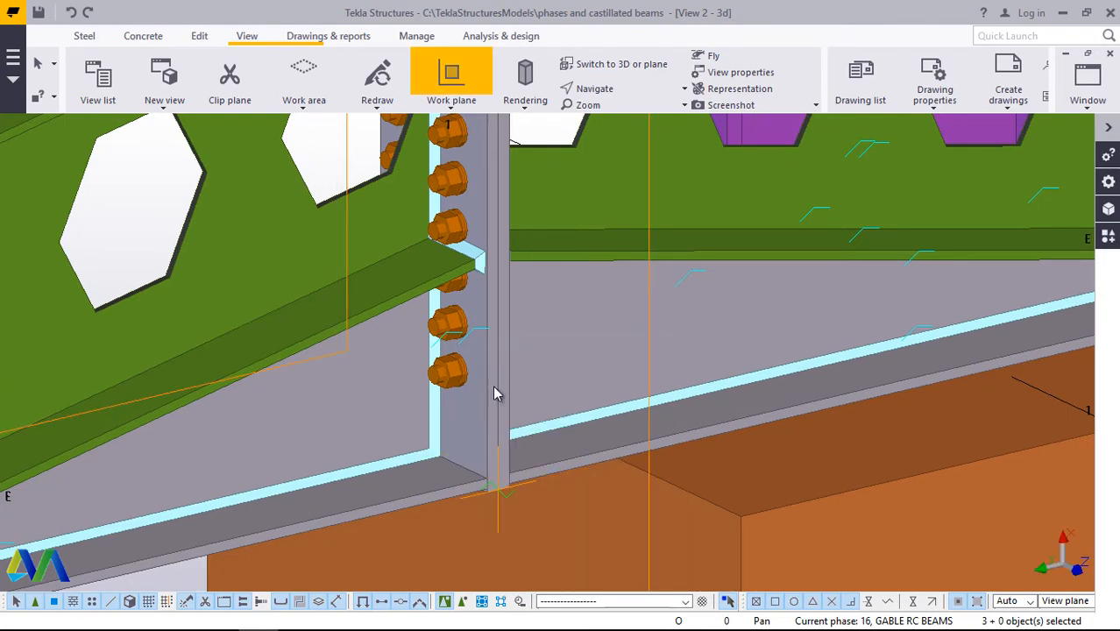
scroll(495, 391, down, 8)
scroll(496, 388, down, 3)
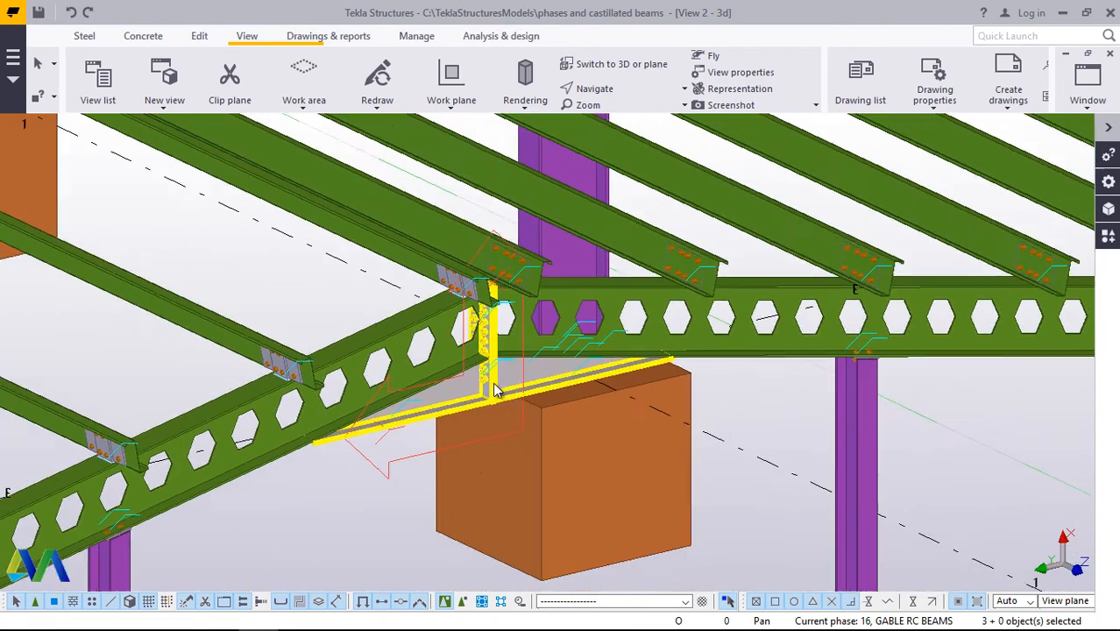
Mirror-copy the selected slab panel, surface treatment and lower beam about a line picked down the centre of the ridge haunch's end plate.
right_click(244, 256)
mouse_move(299, 313)
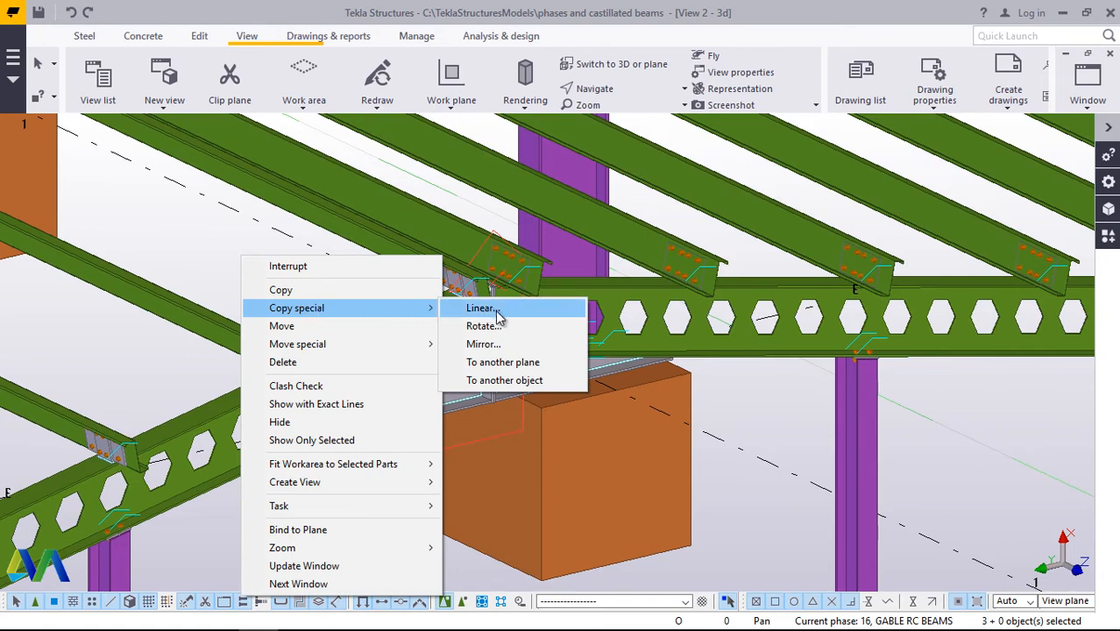
click(487, 345)
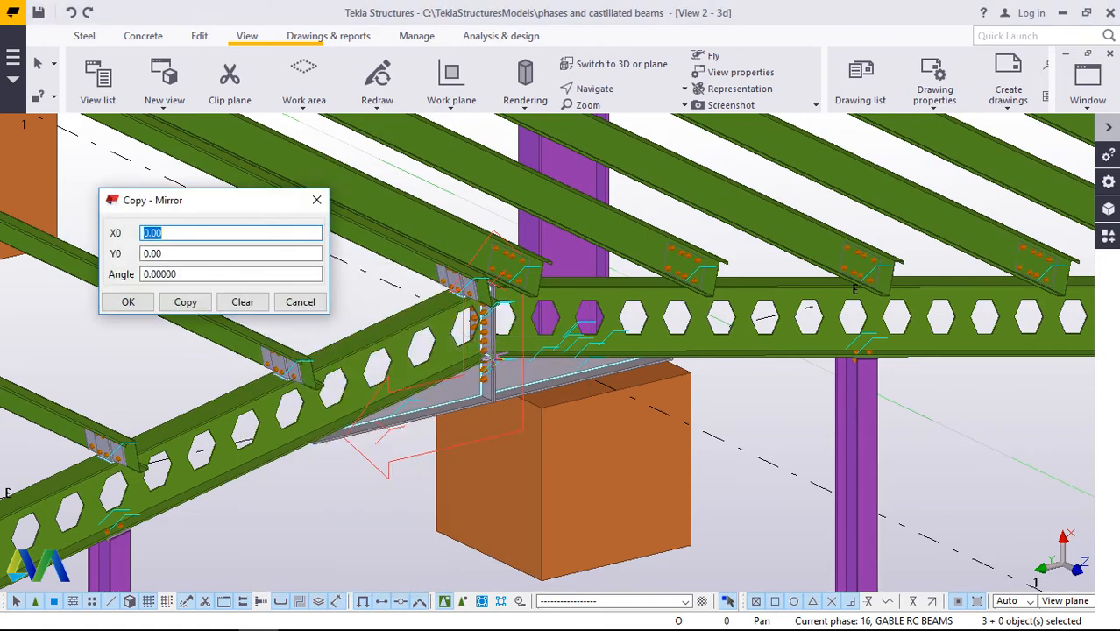
scroll(494, 357, up, 4)
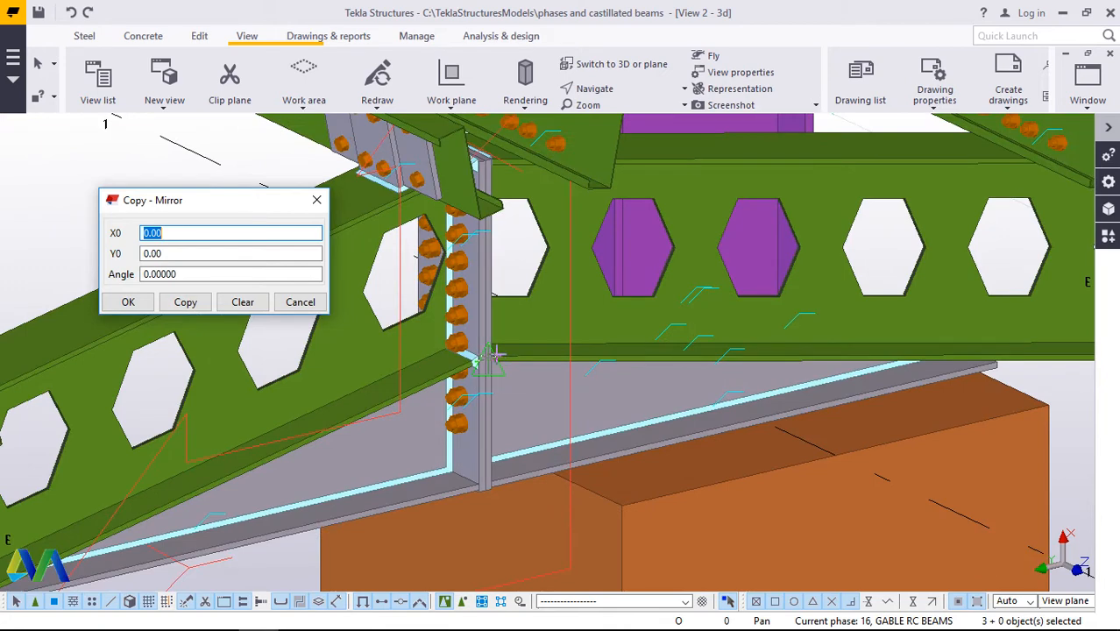
scroll(485, 299, up, 3)
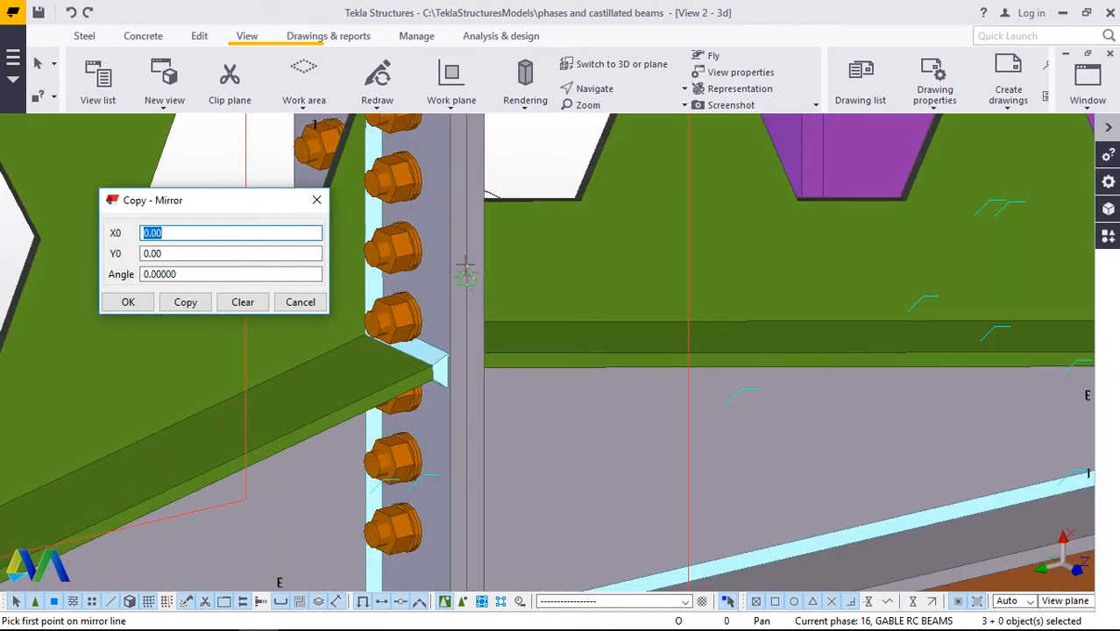
click(464, 273)
scroll(459, 225, down, 2)
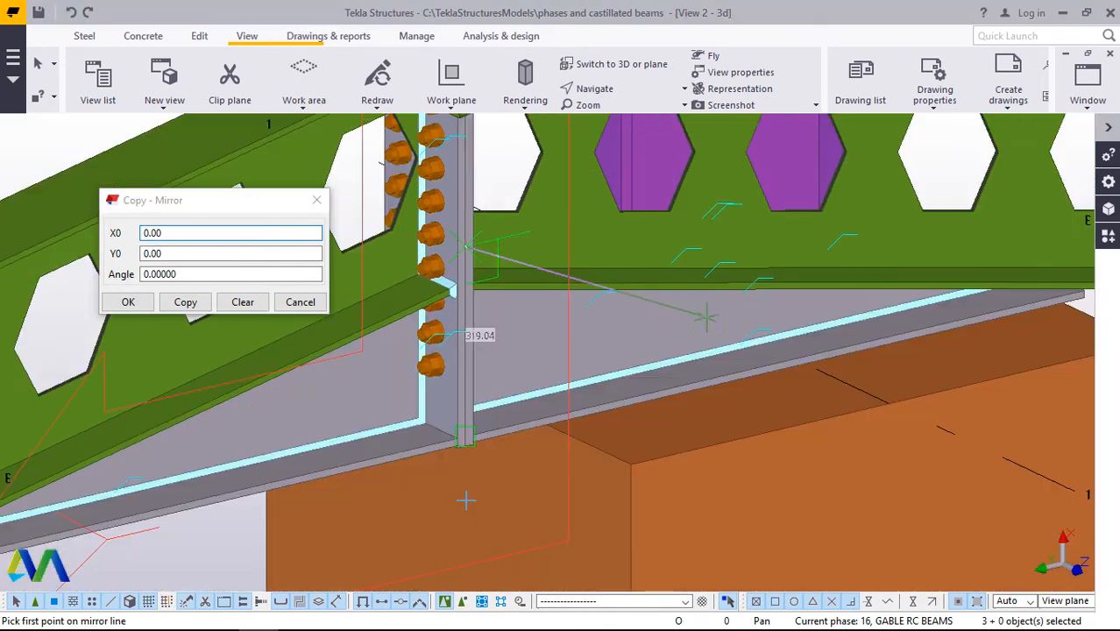
click(468, 451)
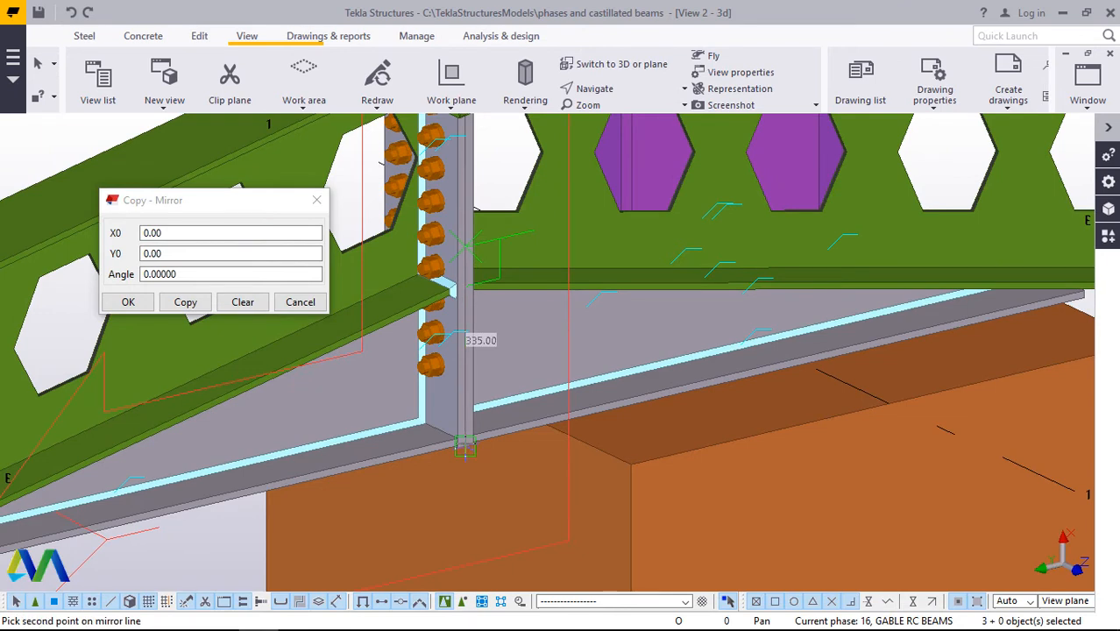
click(185, 302)
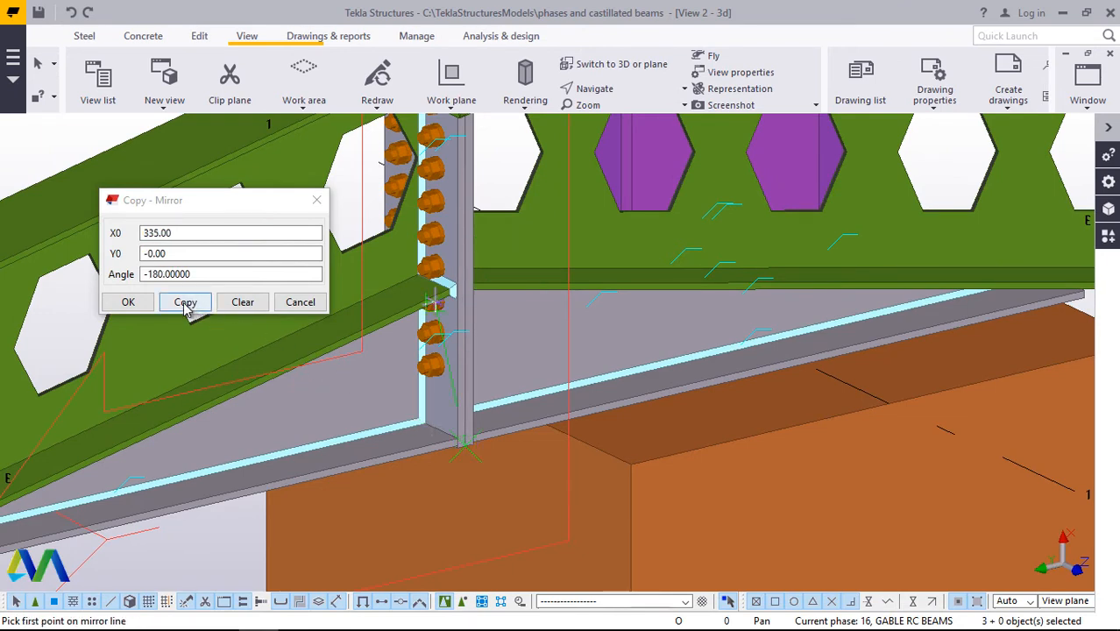
click(127, 301)
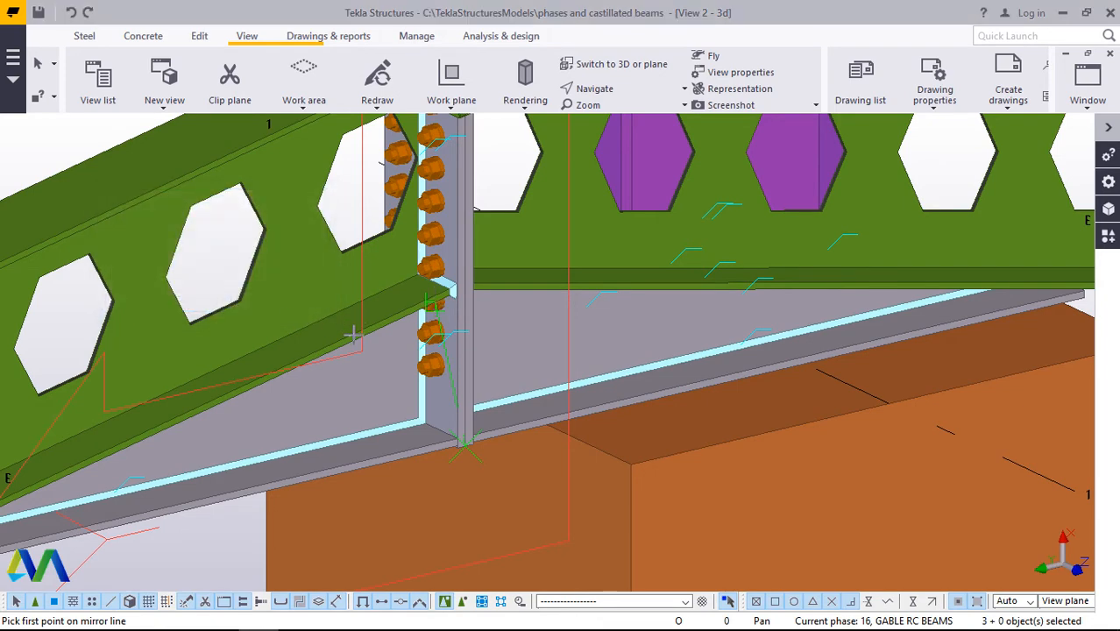
Examine the mirrored tiled panel between the A/1 and B/1 footings from the outside, including its edge below the upper beam.
scroll(353, 326, down, 3)
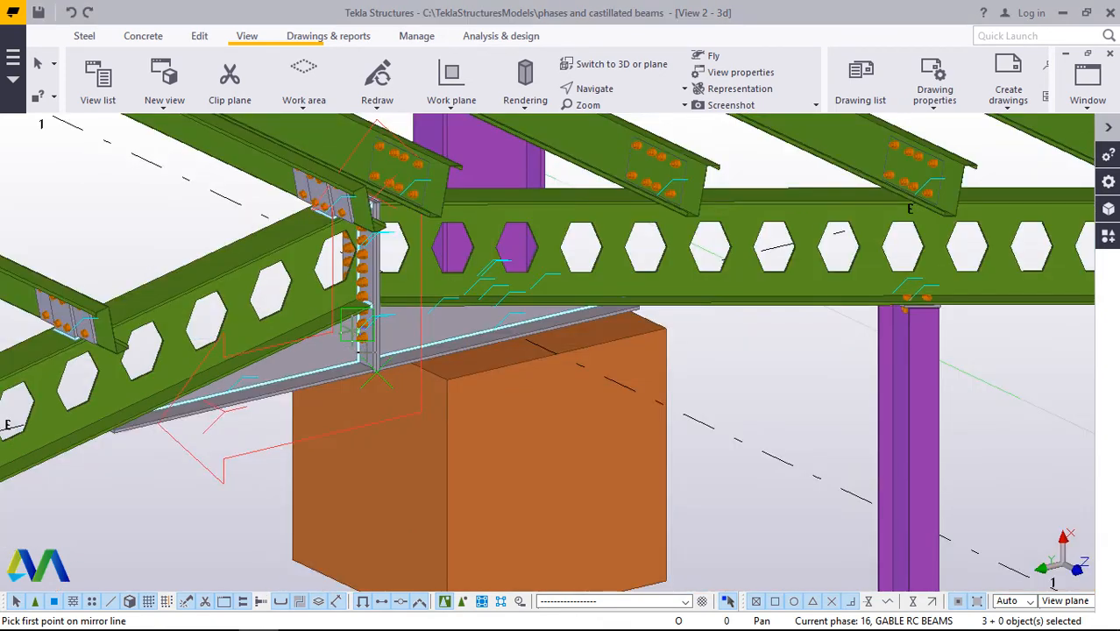
scroll(375, 372, down, 3)
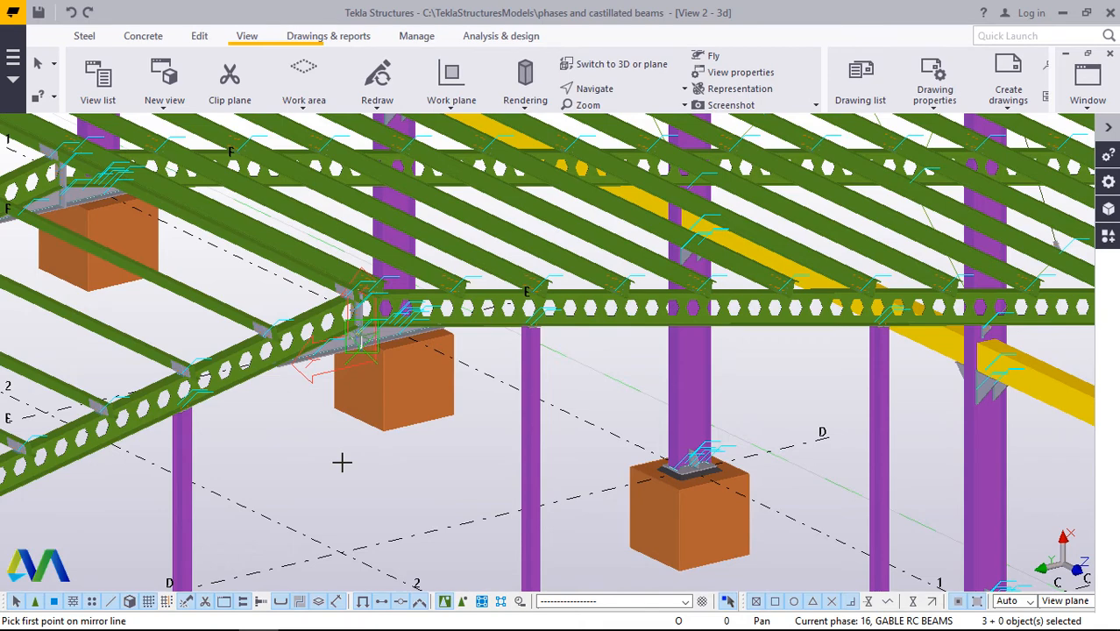
scroll(342, 462, down, 5)
scroll(773, 328, up, 4)
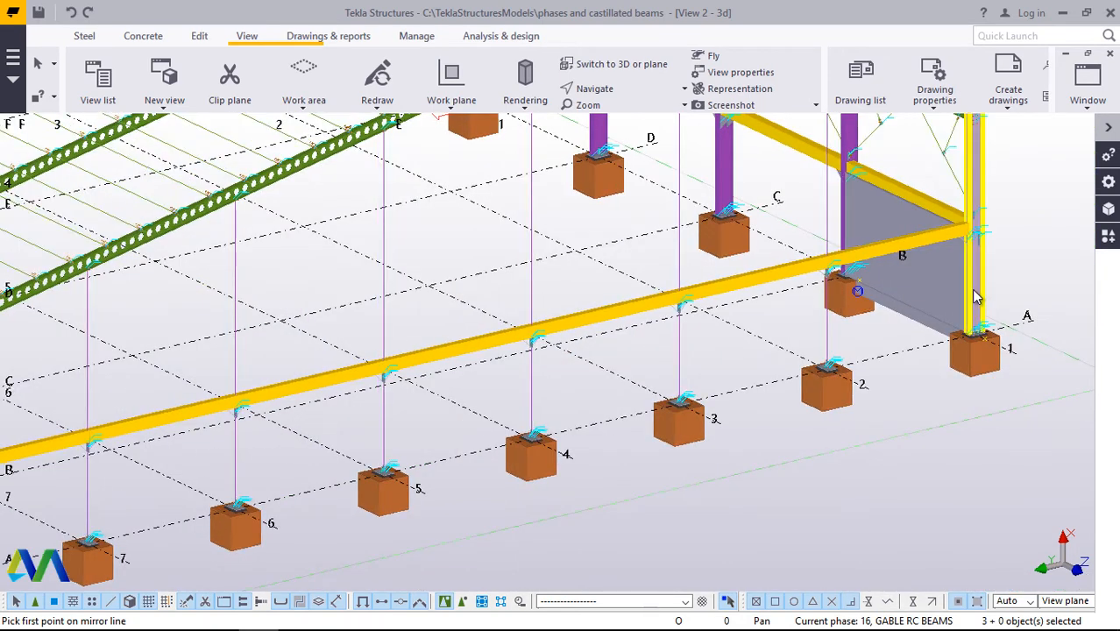
scroll(773, 327, up, 2)
scroll(773, 328, down, 2)
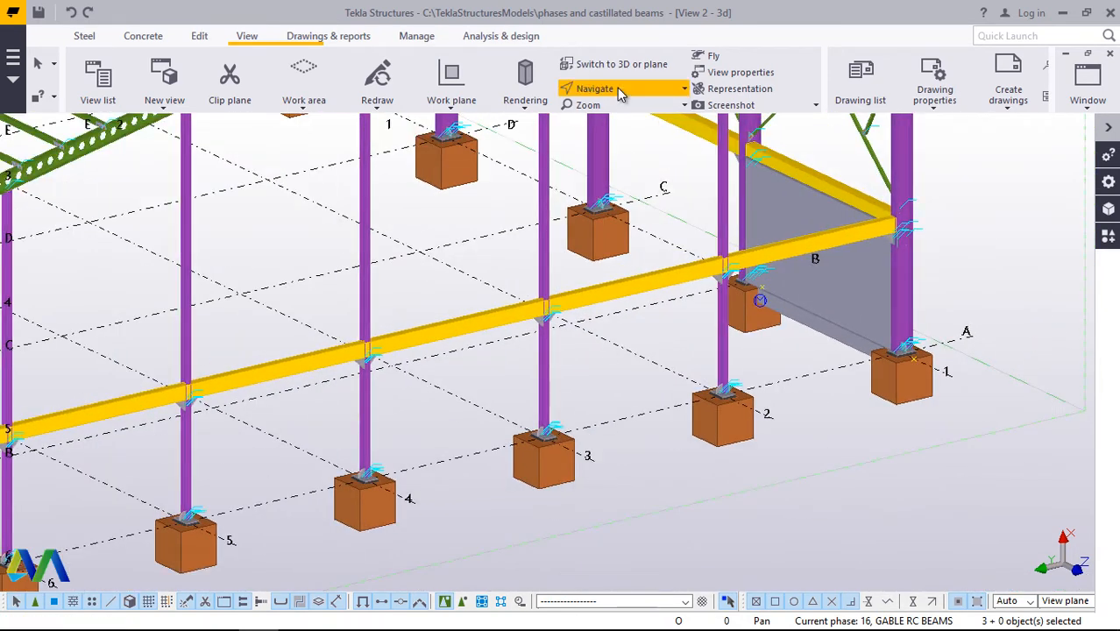
click(617, 88)
click(631, 115)
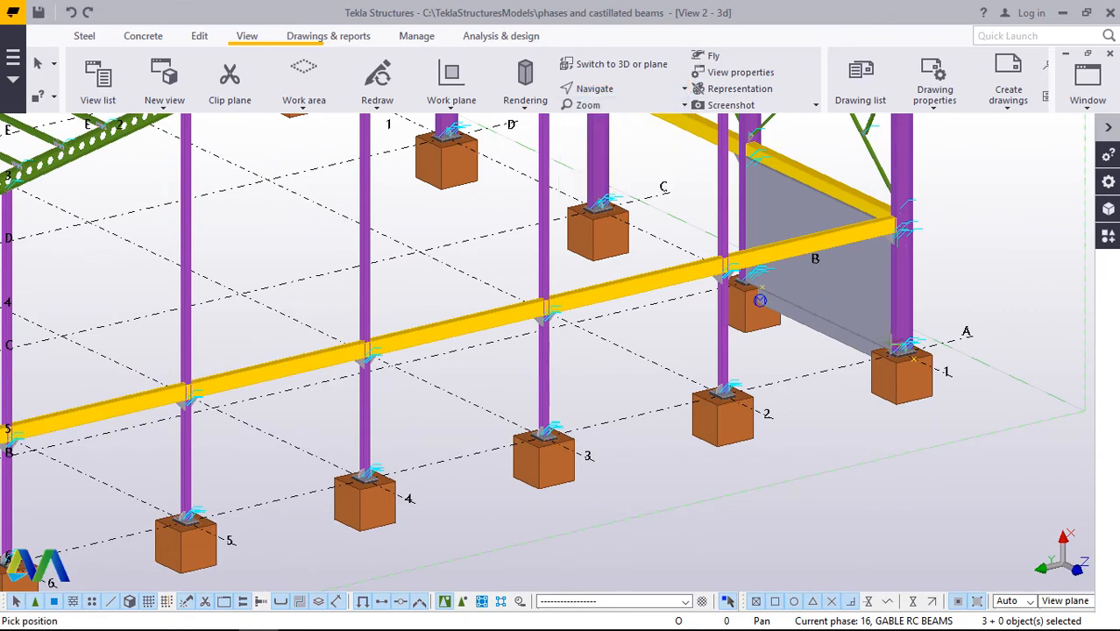
mouse_move(894, 346)
mouse_down()
mouse_move(677, 339)
mouse_move(426, 307)
mouse_move(535, 350)
mouse_move(644, 355)
mouse_up()
scroll(417, 422, down, 2)
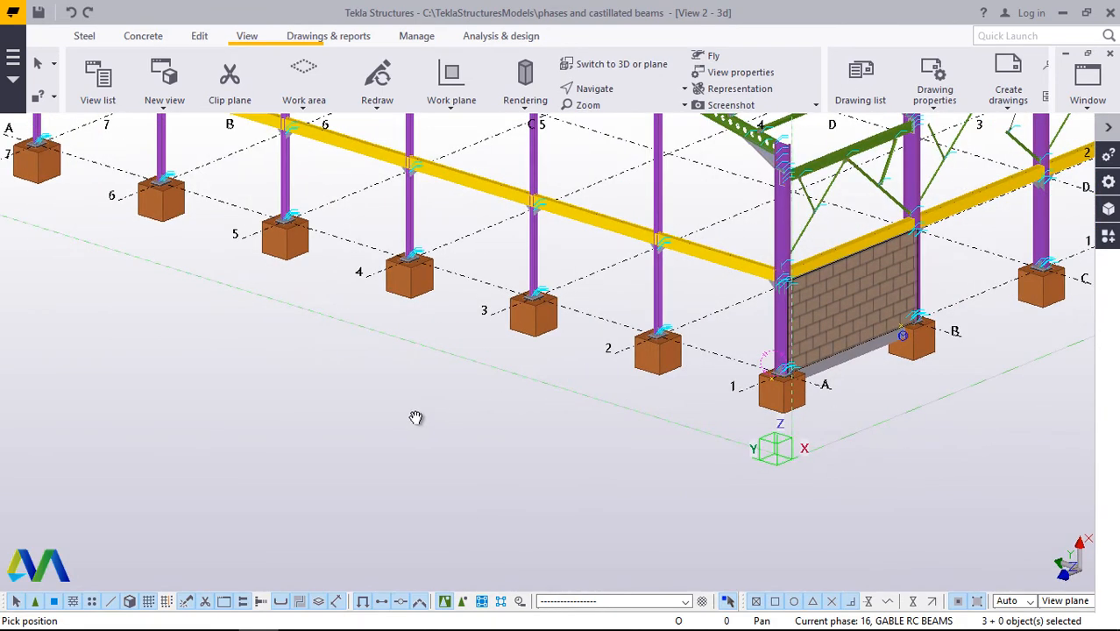
drag(772, 350, 826, 329)
scroll(710, 351, up, 5)
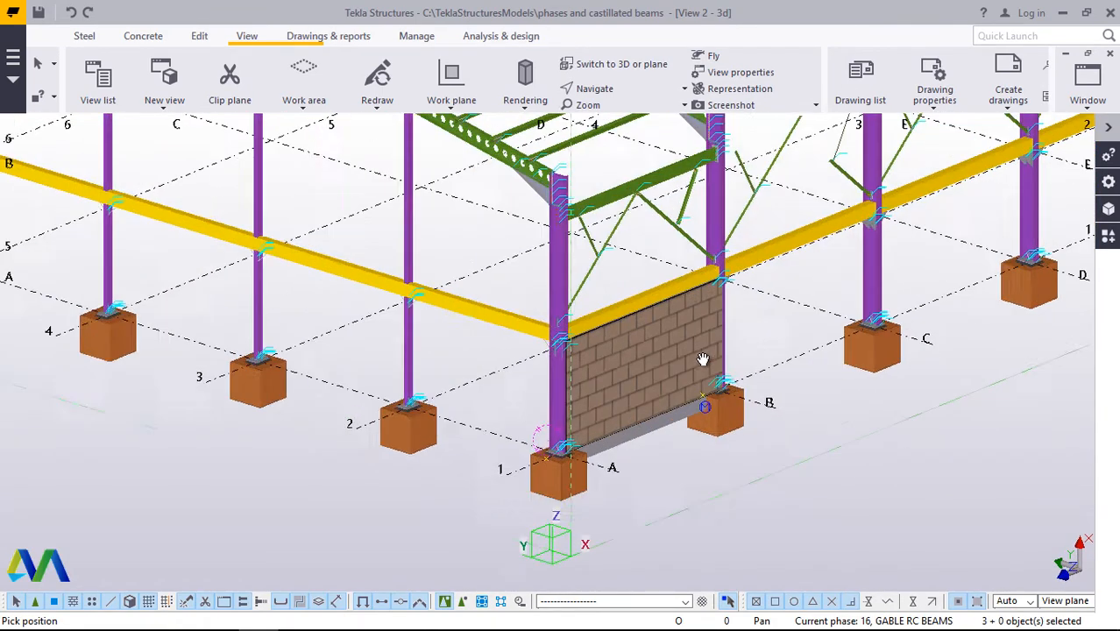
scroll(659, 443, up, 2)
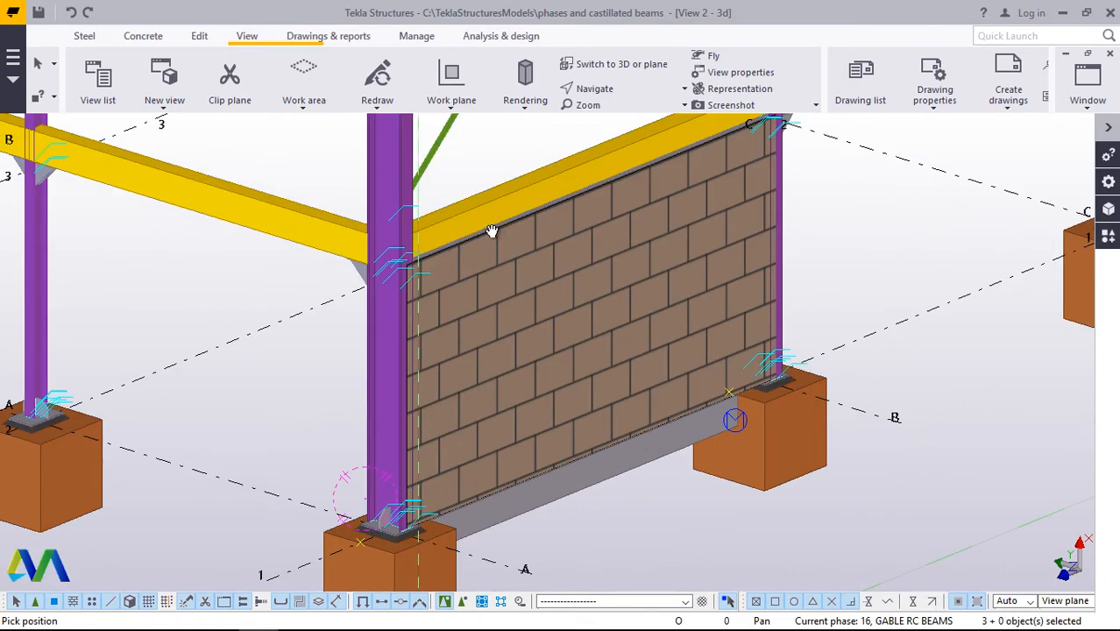
scroll(387, 262, up, 2)
scroll(388, 261, up, 1)
right_click(66, 326)
click(92, 343)
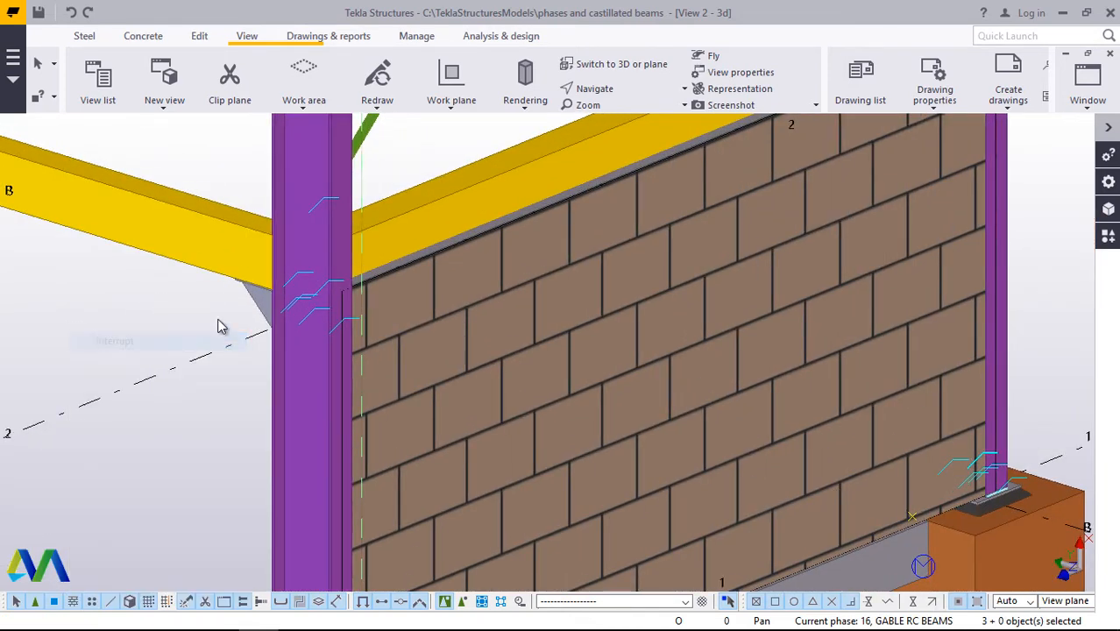
Add the surface treatment, slab panel and lower beam between A/1 and B/1 to the selection.
scroll(480, 228, up, 3)
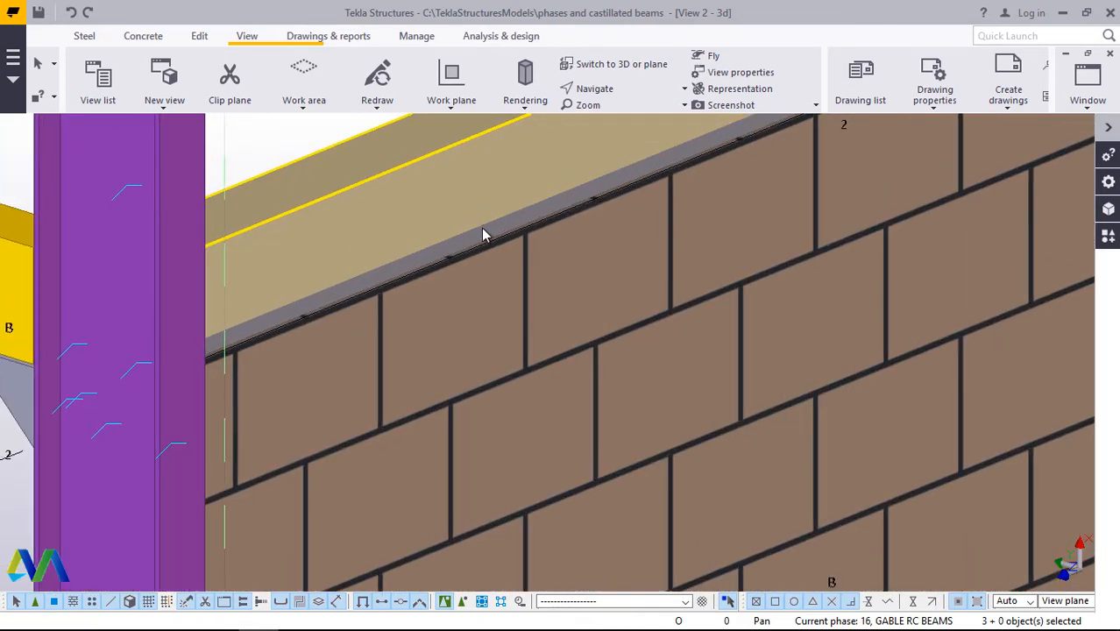
scroll(465, 252, up, 2)
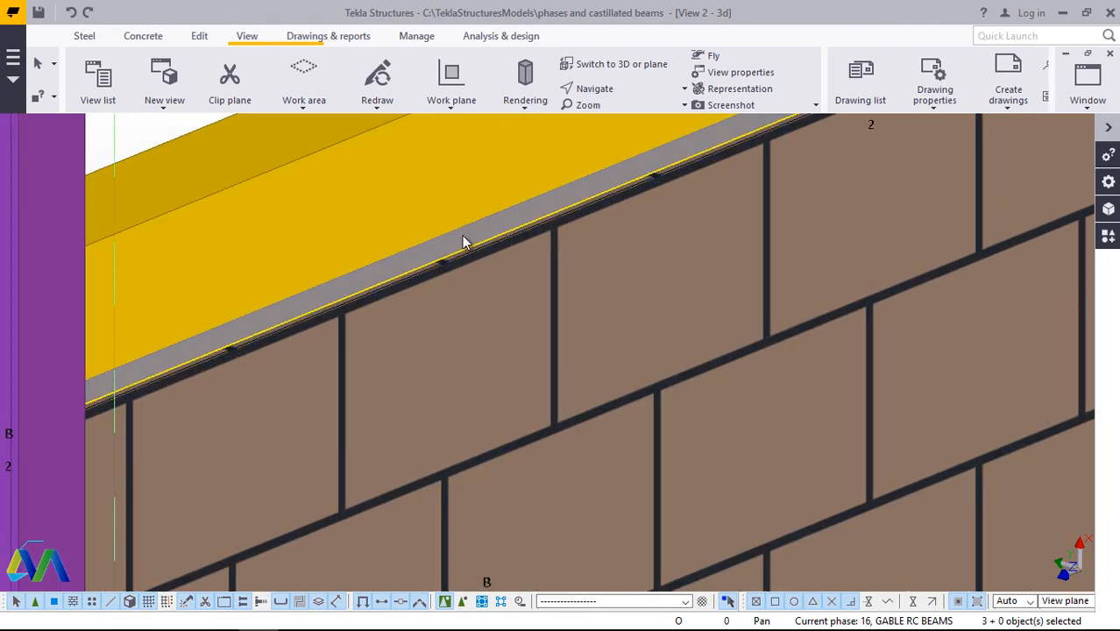
shift+click(478, 247)
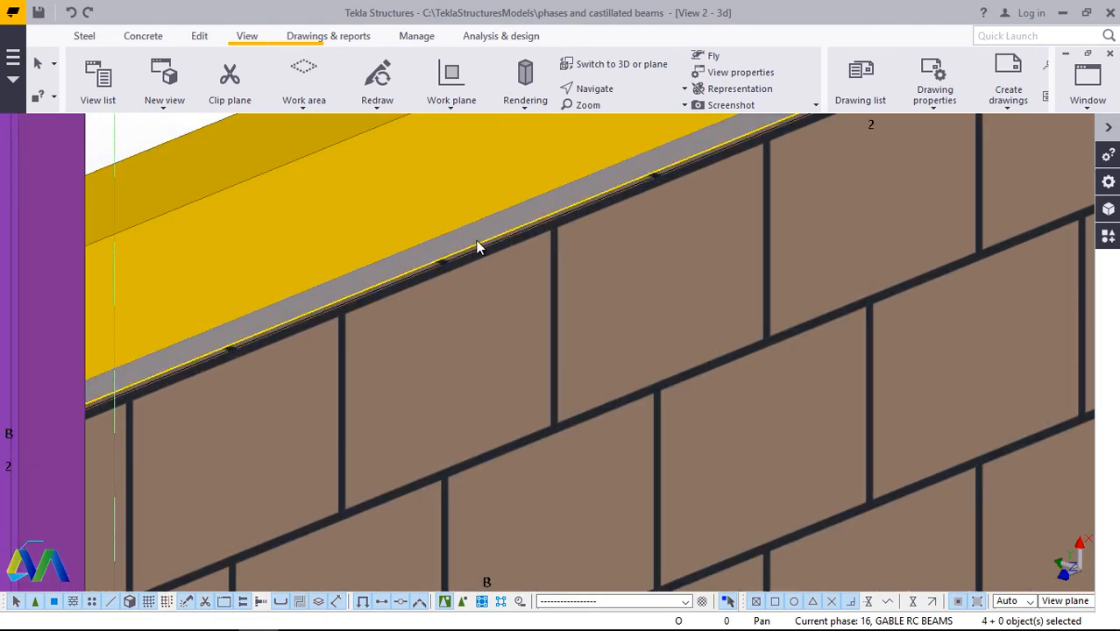
shift+click(463, 345)
scroll(398, 316, down, 3)
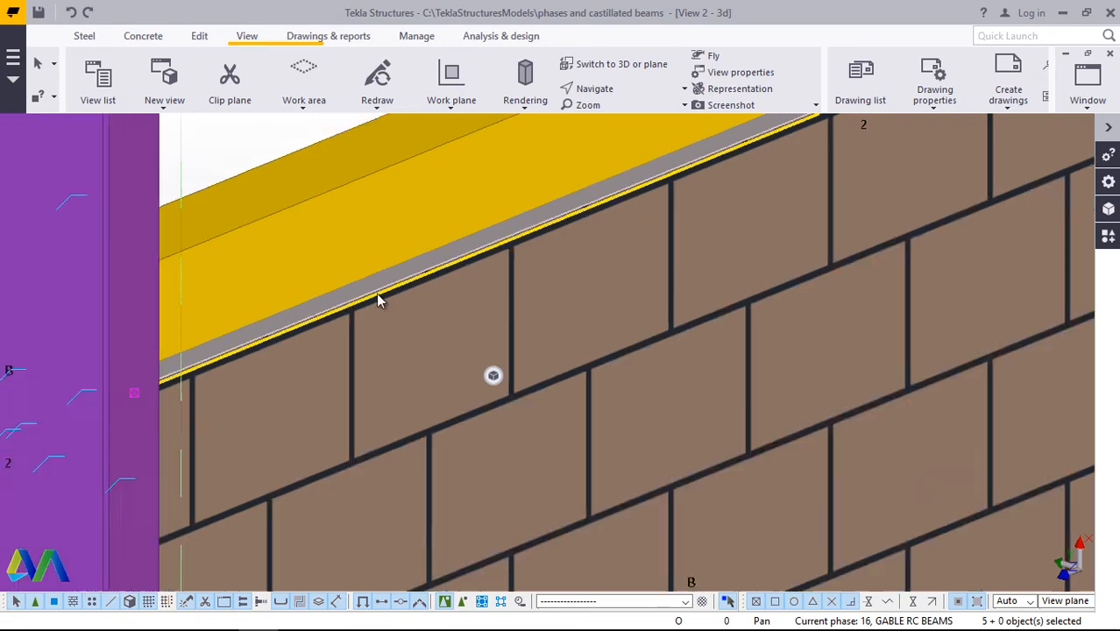
scroll(387, 233, down, 5)
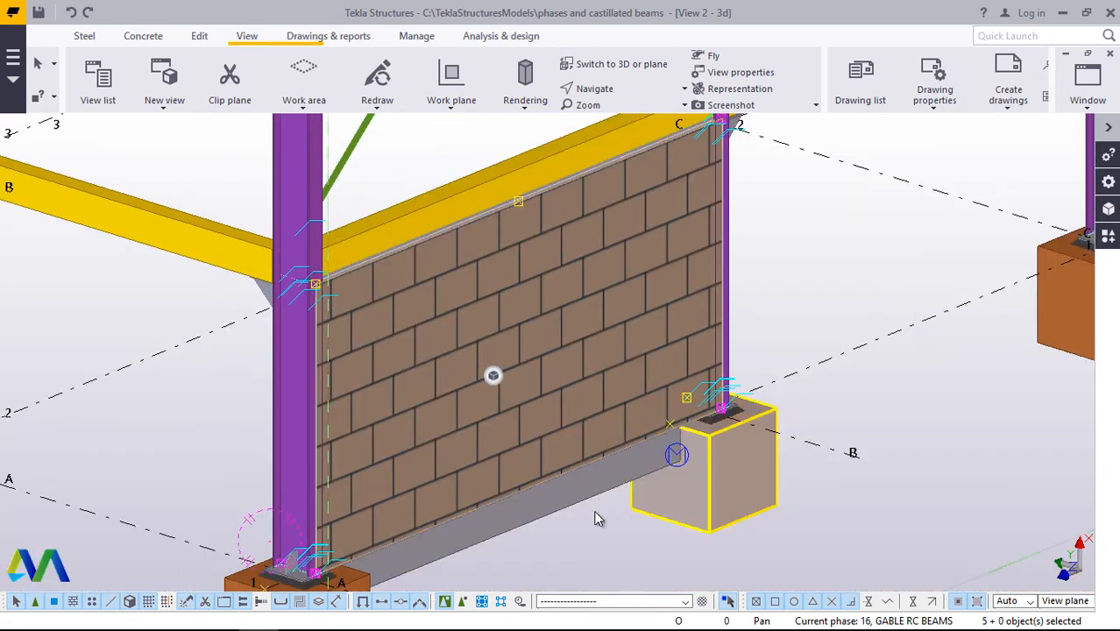
shift+click(583, 506)
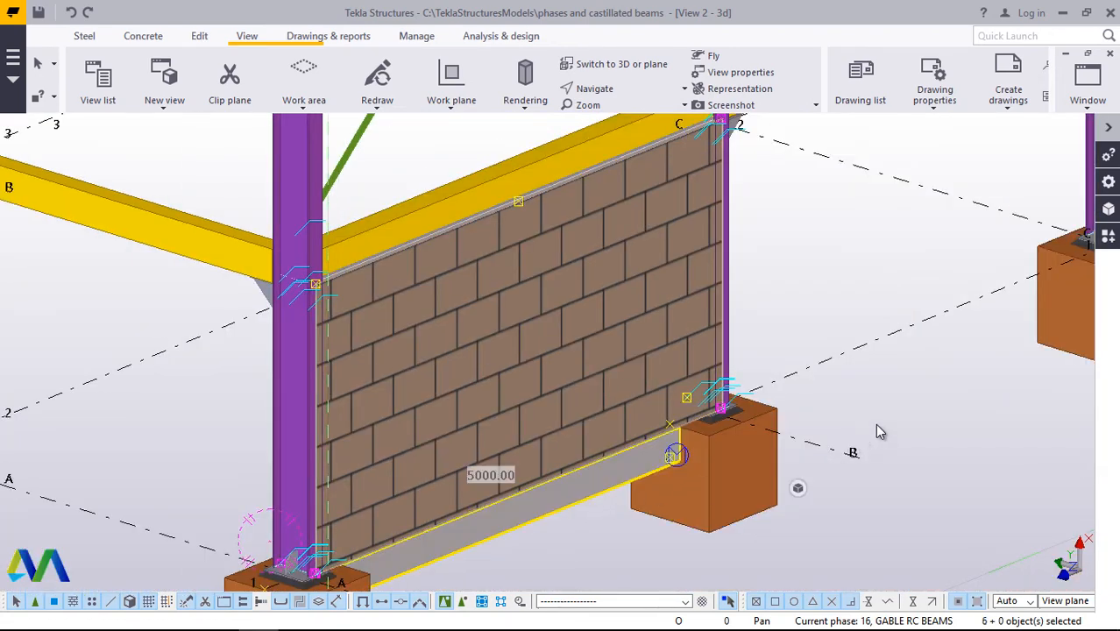
Take the slab panel between A/8 and B/8 out of the selection and add it back.
scroll(885, 419, down, 3)
scroll(893, 419, down, 5)
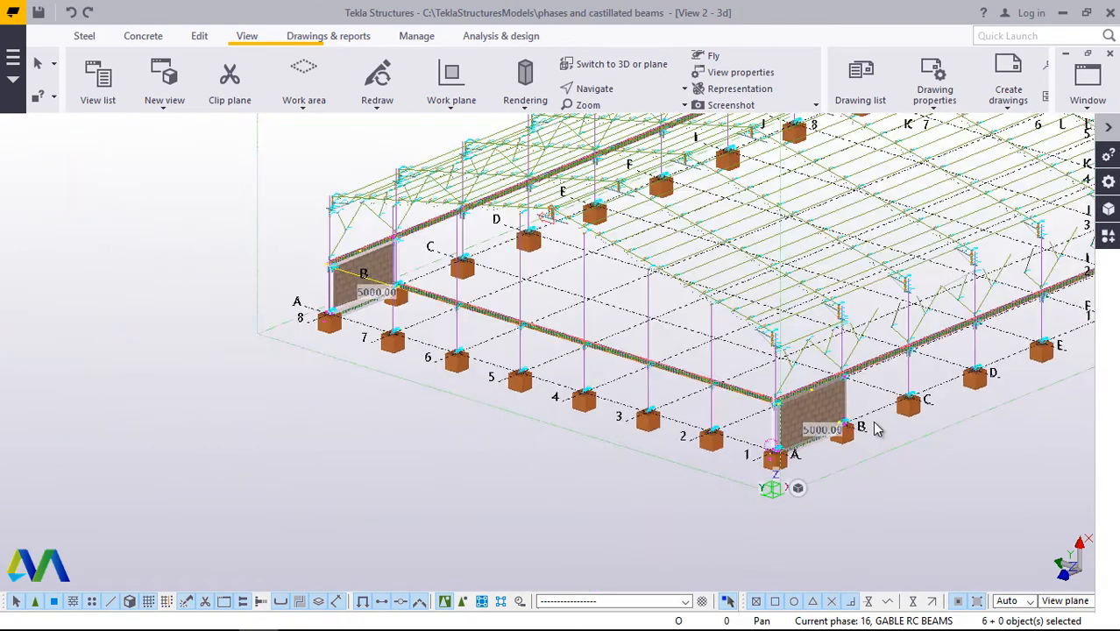
scroll(331, 292, up, 3)
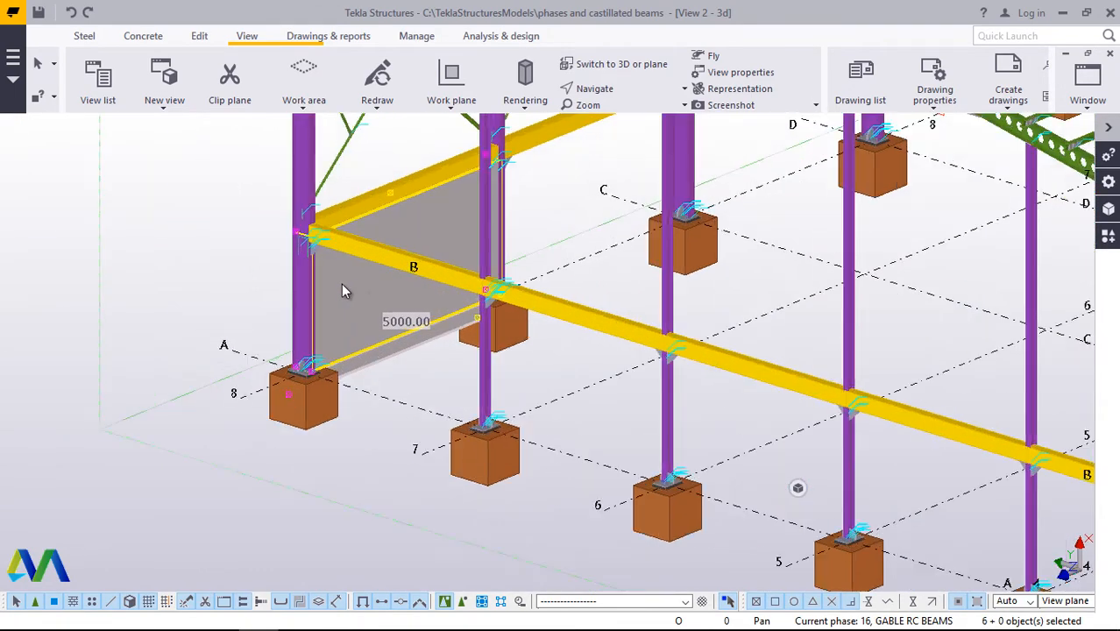
scroll(366, 284, up, 1)
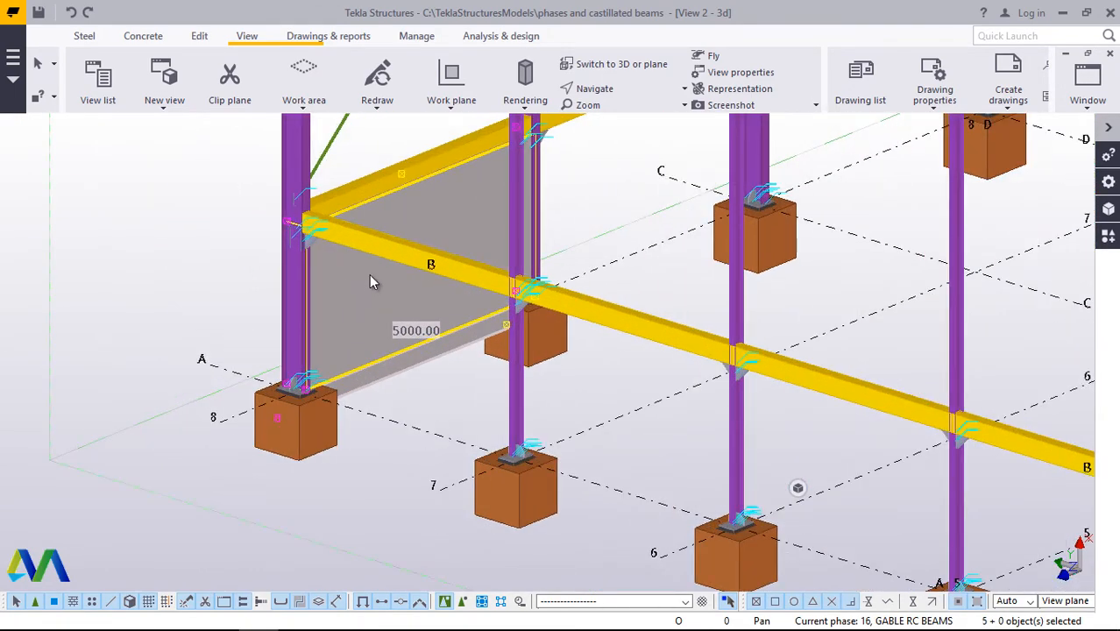
click(370, 275)
double_click(370, 275)
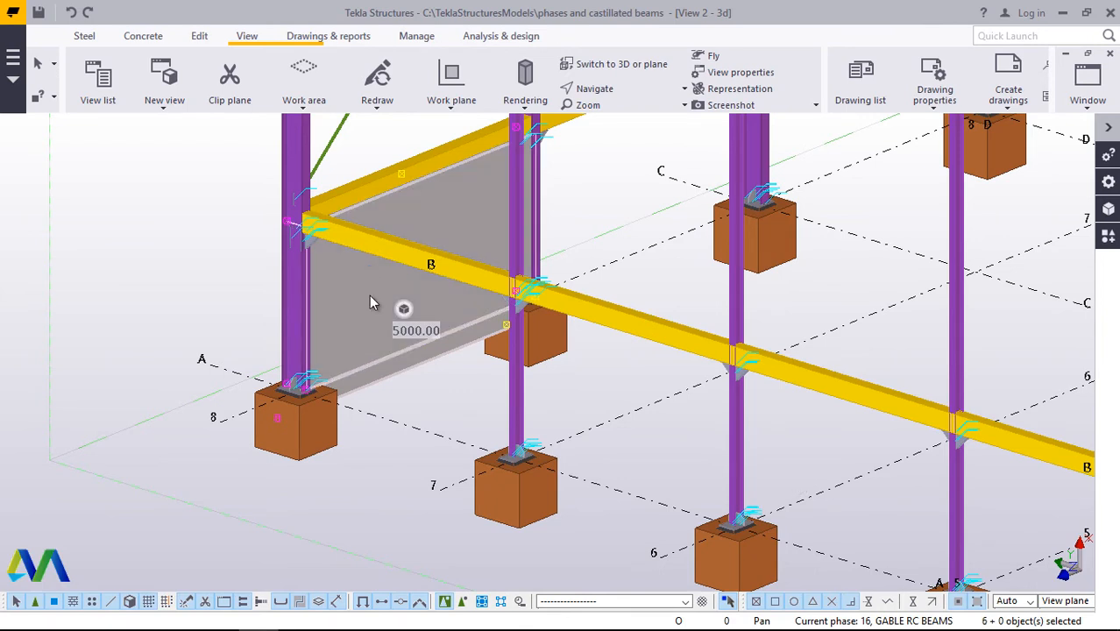
Reselect only the tiled surface treatment, the slab panel and the lower beam between A/8 and B/8.
click(591, 92)
key(v)
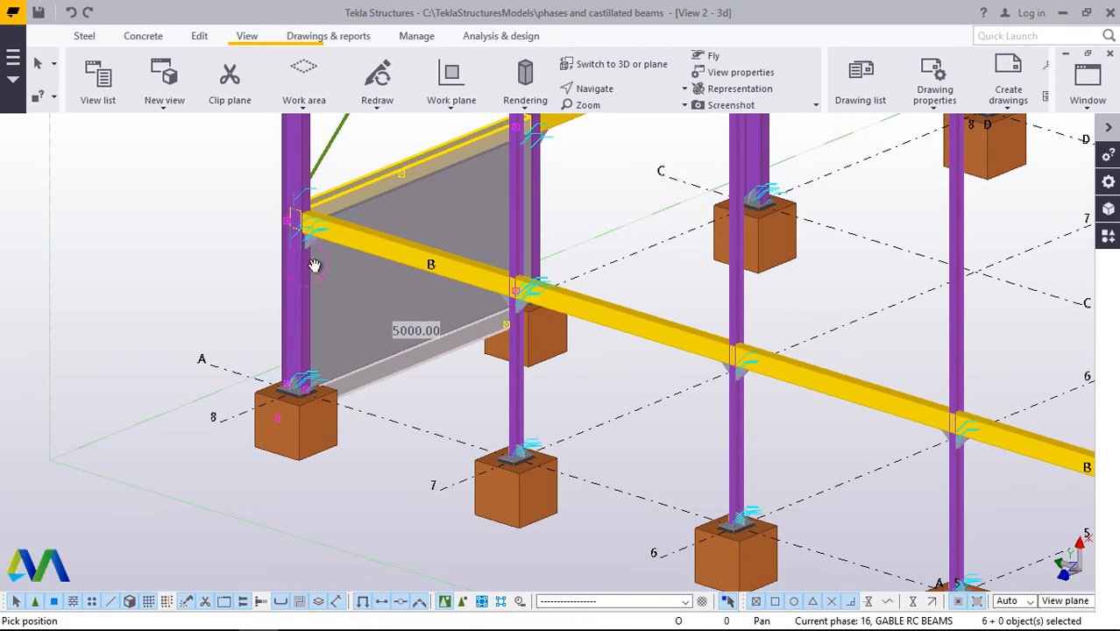
ctrl+middle_drag(314, 266, 349, 160)
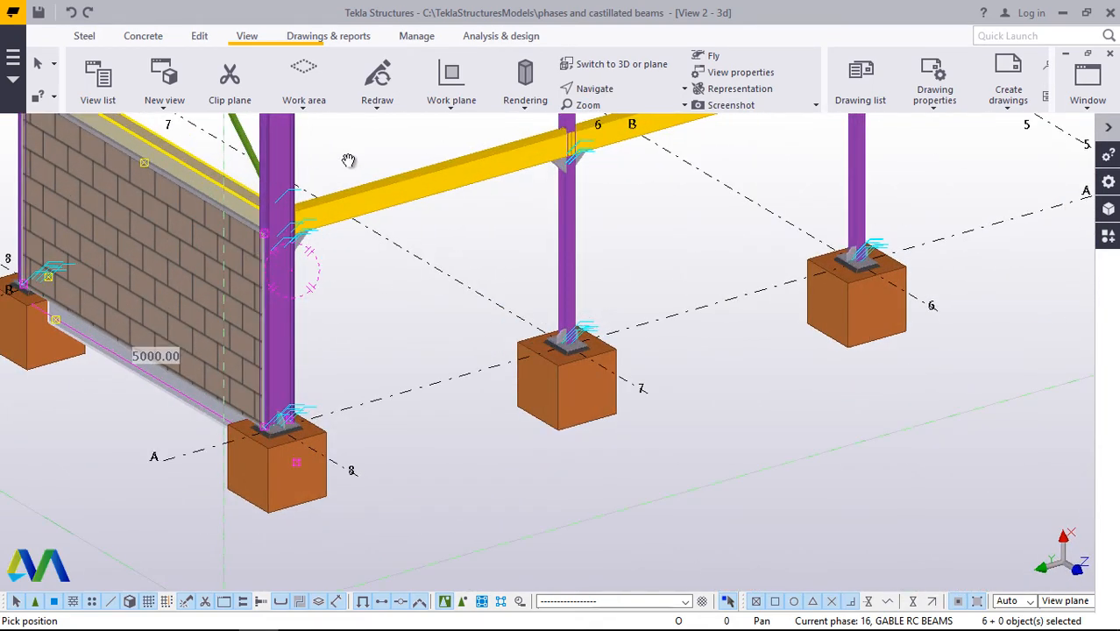
right_click(387, 160)
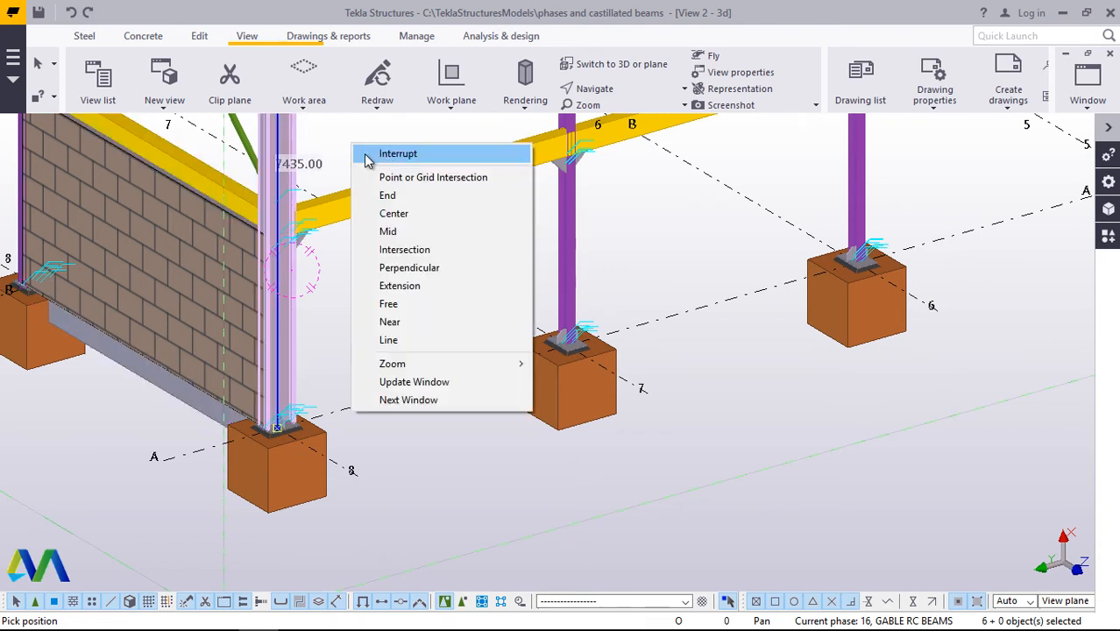
click(386, 157)
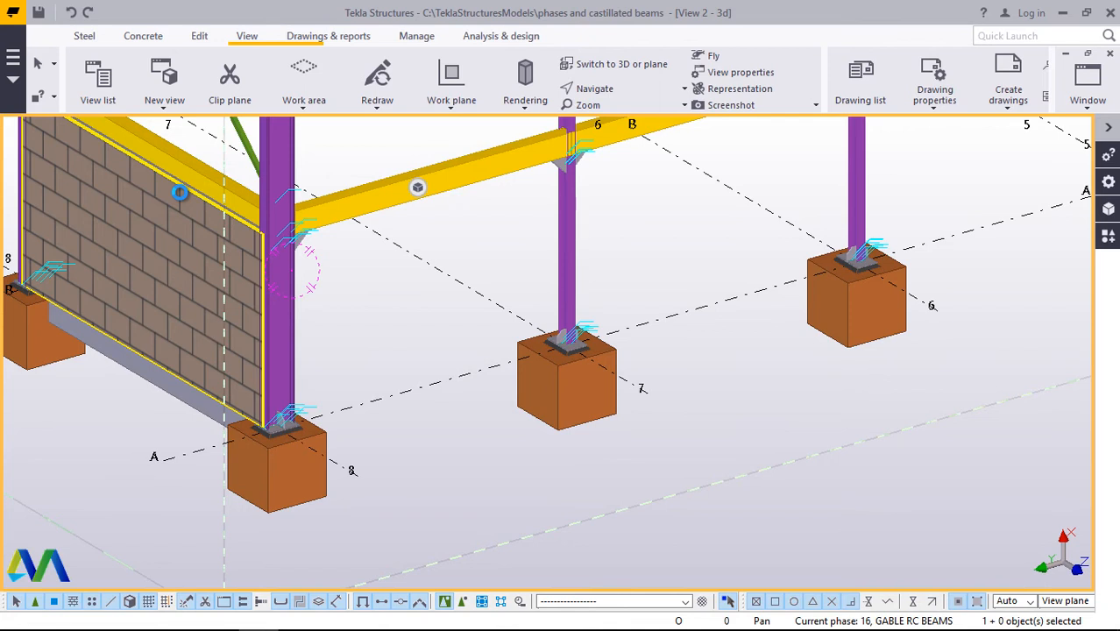
ctrl+click(181, 192)
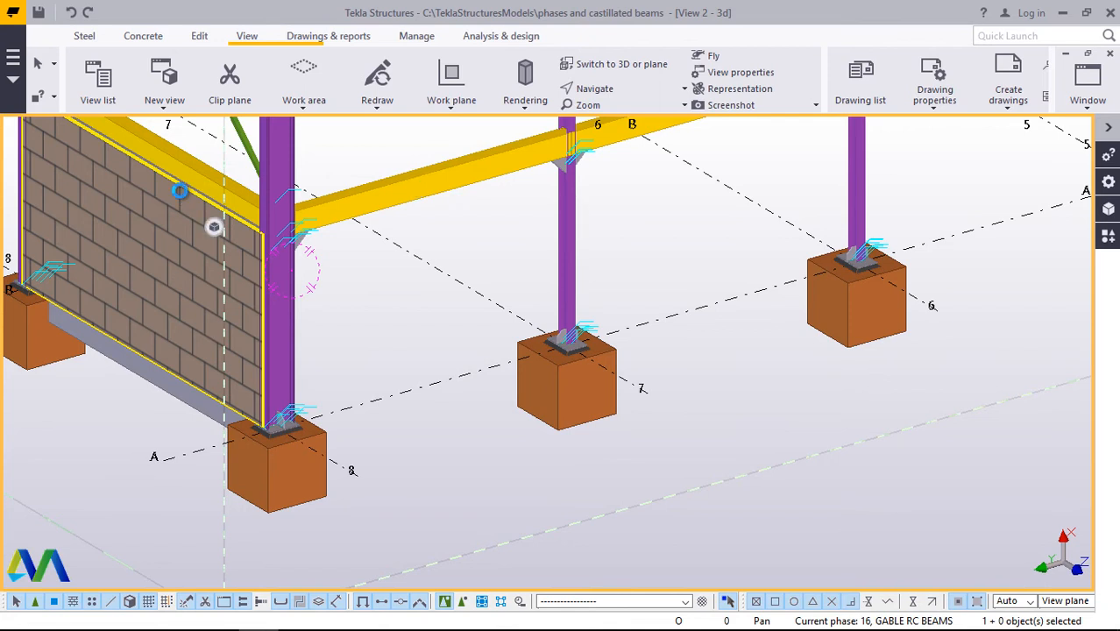
ctrl+click(142, 375)
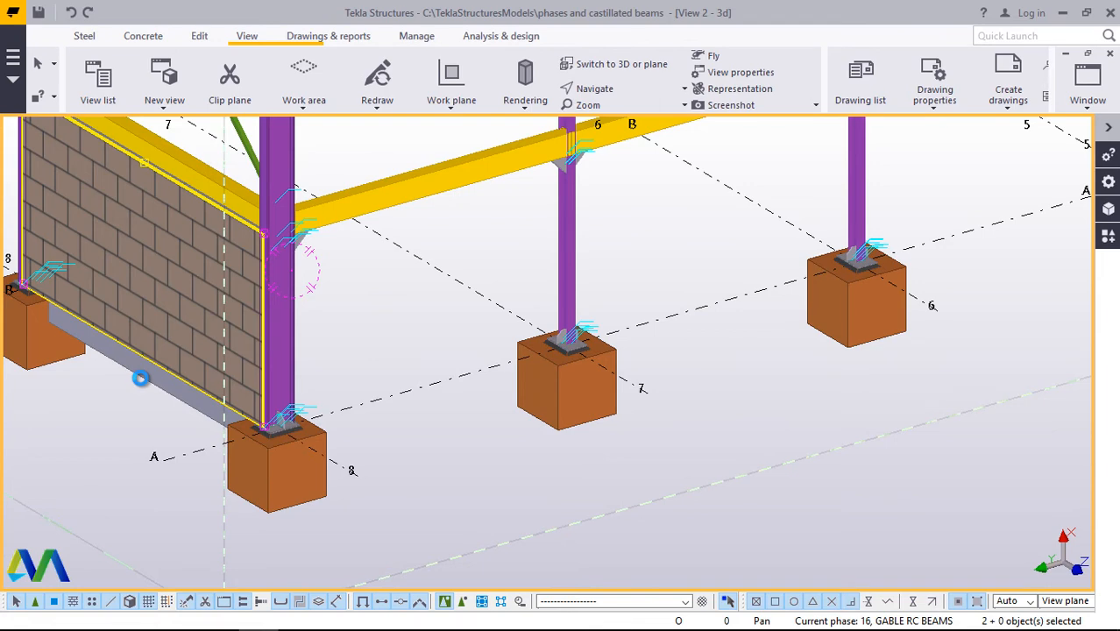
ctrl+click(140, 378)
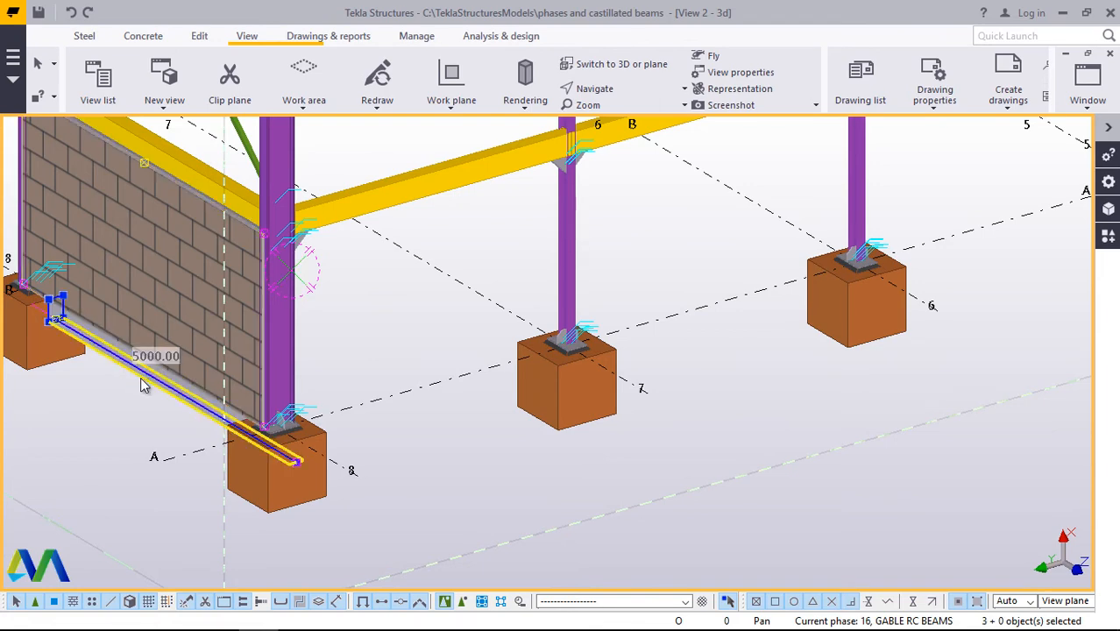
scroll(190, 172, up, 2)
scroll(191, 173, up, 5)
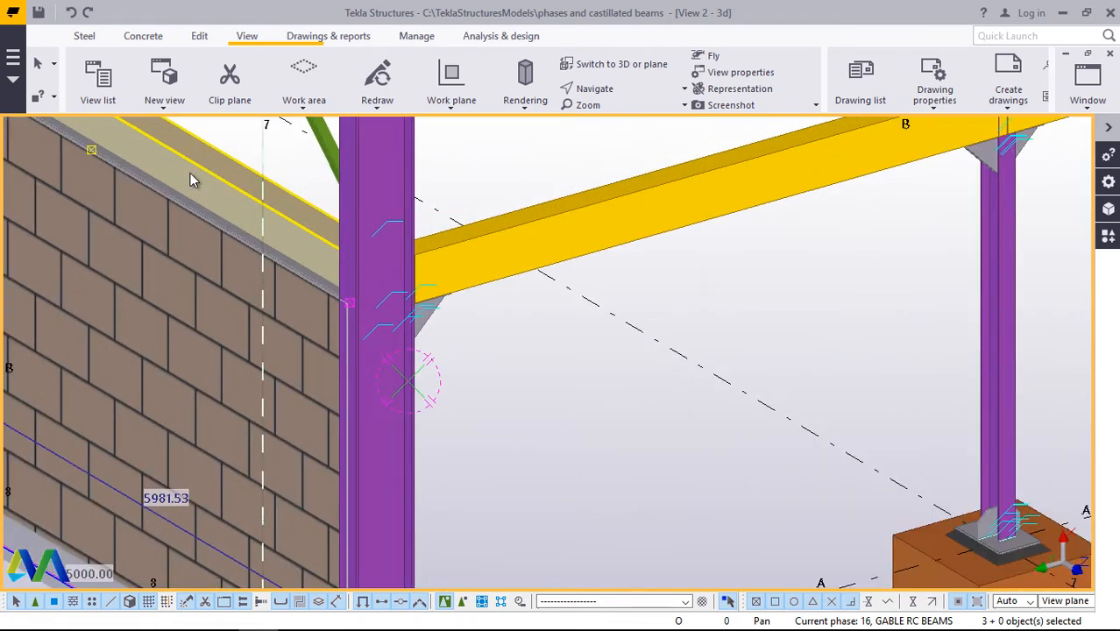
Toggle the surface treatment and slab panel between A/8 and B/8 out of and back into the selection.
scroll(190, 173, up, 2)
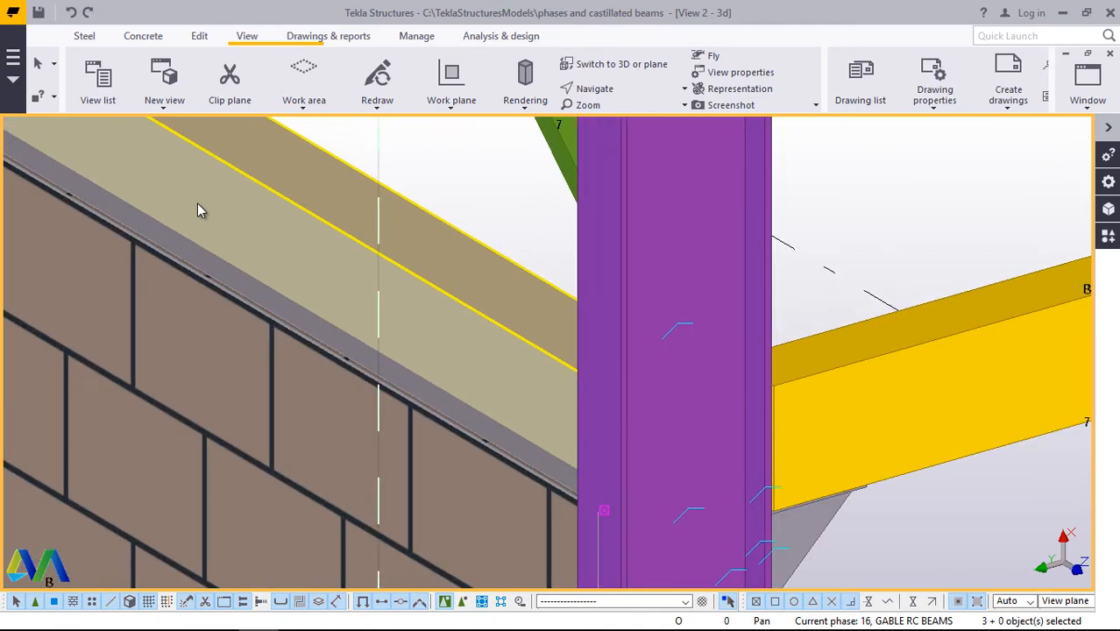
ctrl+click(187, 264)
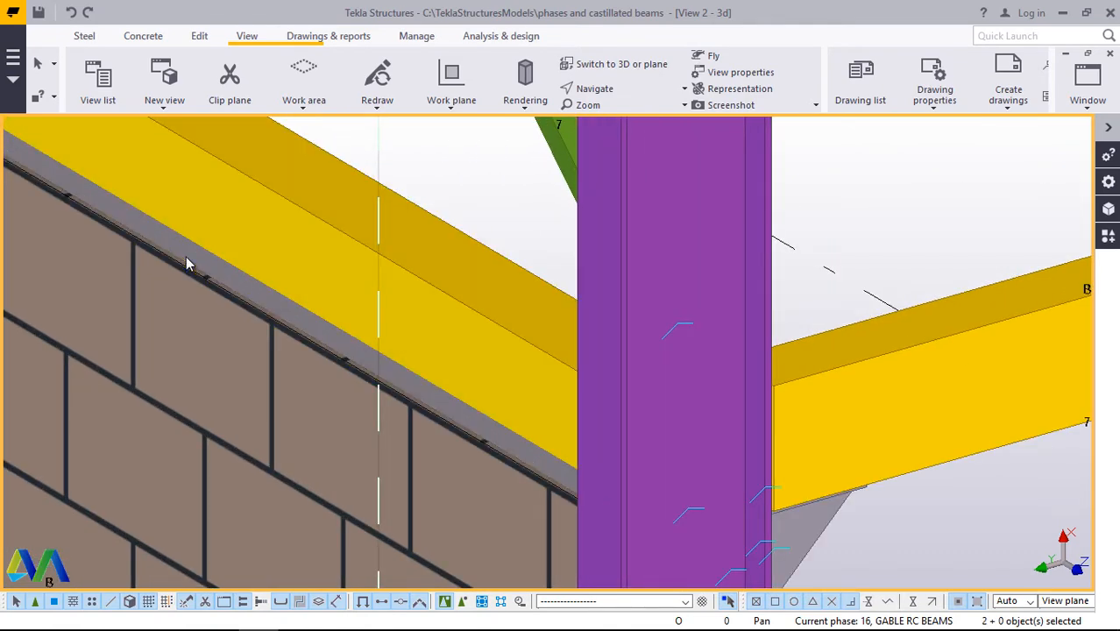
ctrl+click(187, 264)
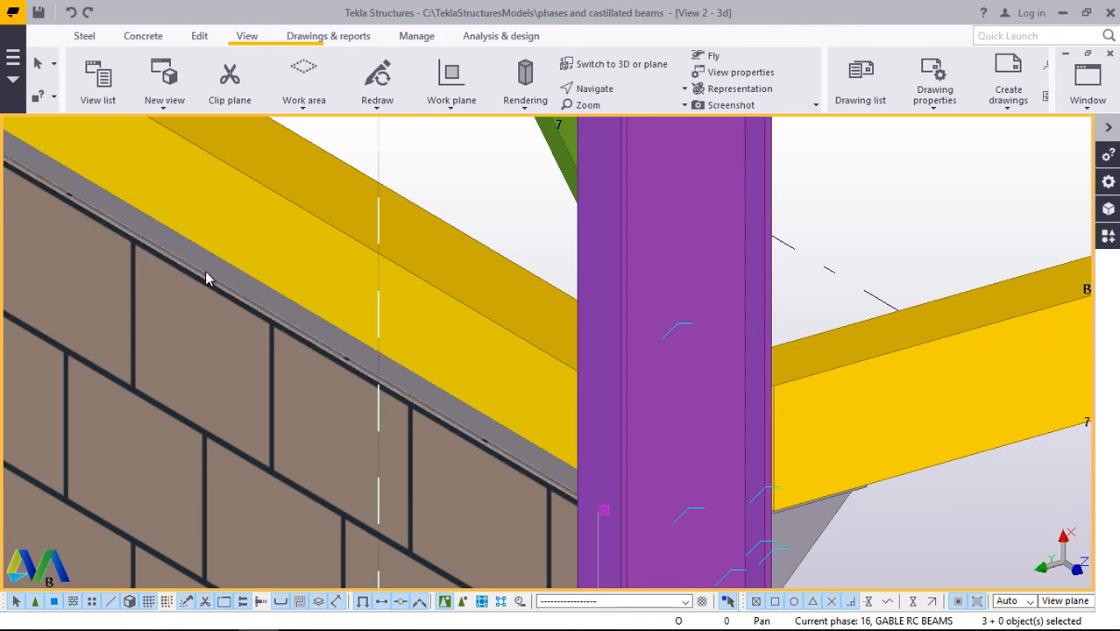
ctrl+click(226, 301)
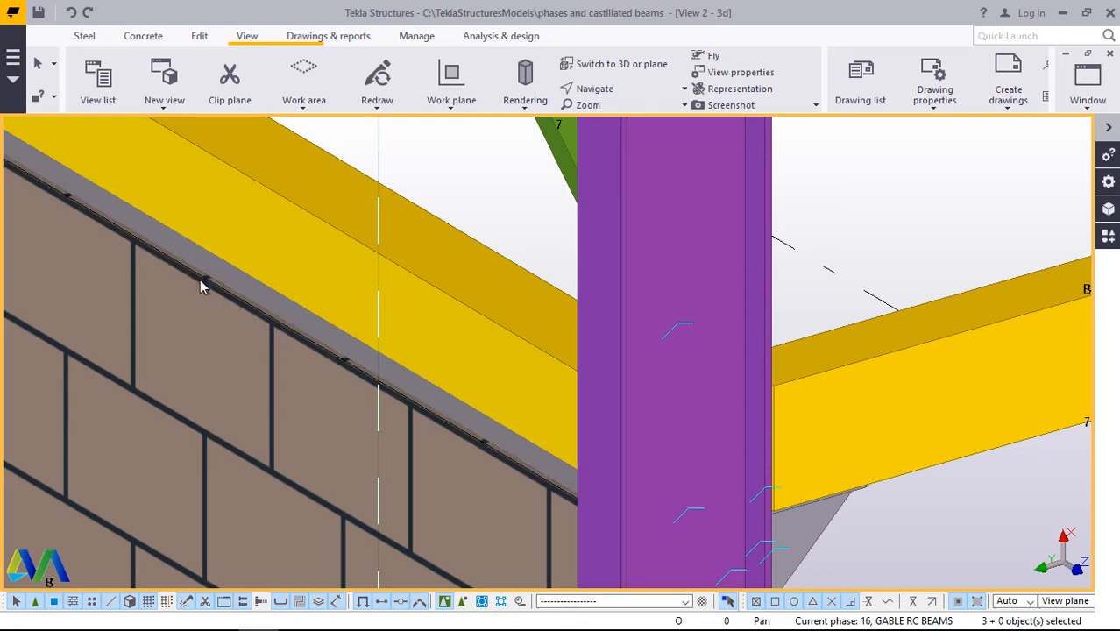
scroll(226, 287, down, 6)
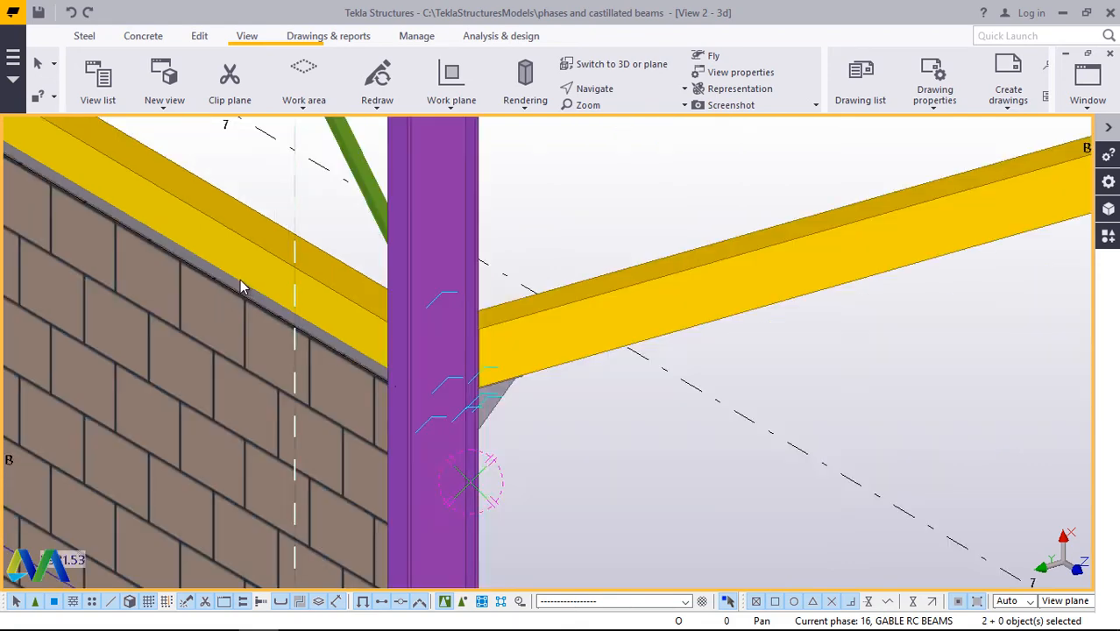
scroll(195, 268, down, 2)
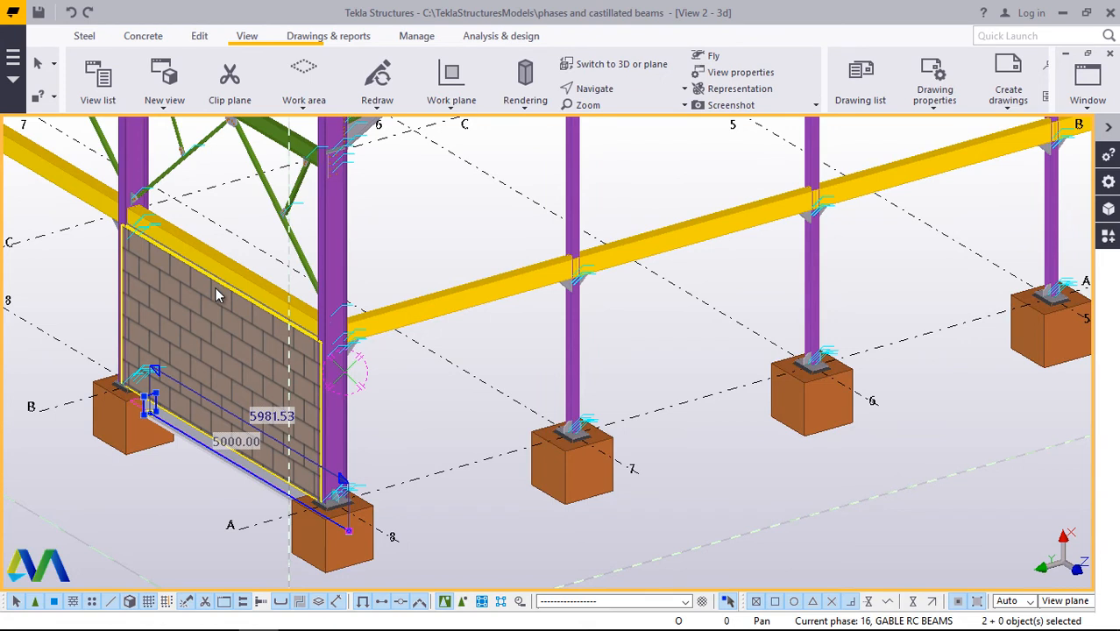
ctrl+click(270, 321)
ctrl+click(270, 318)
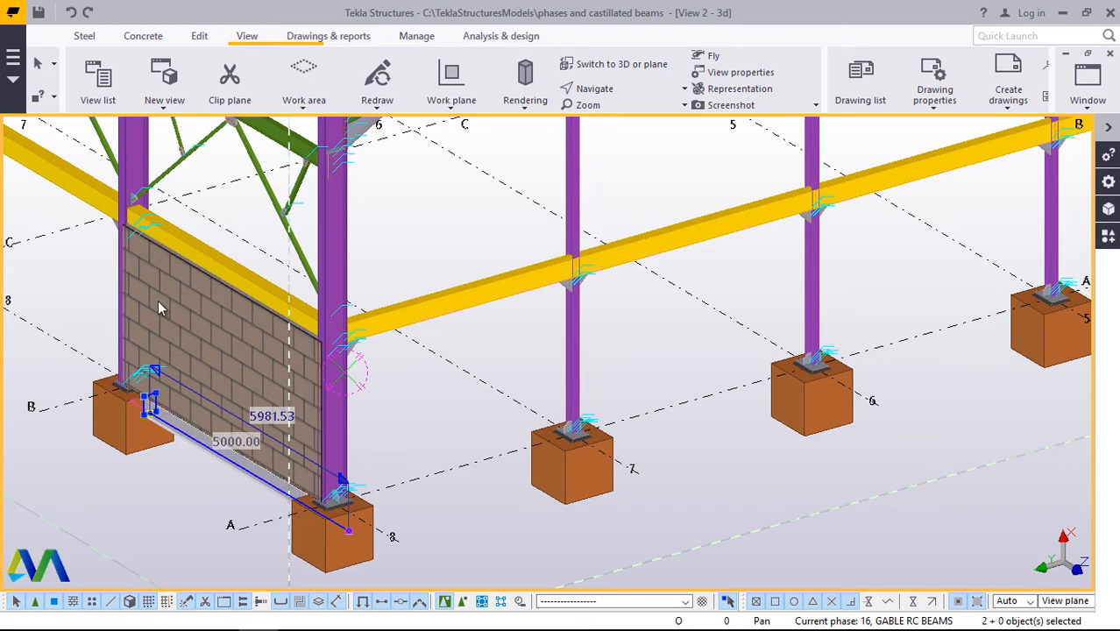
Add the remaining slab panel and tiled surface layers between A/8 and B/8 to the selection at the panel's upper edge.
scroll(158, 300, up, 3)
scroll(58, 277, up, 2)
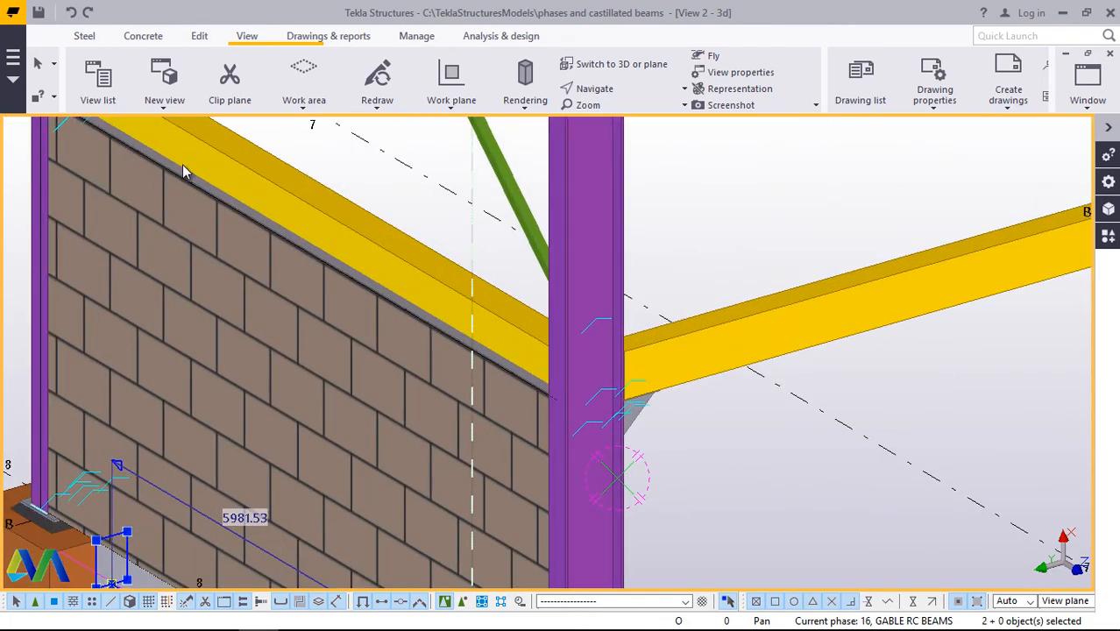
scroll(268, 248, up, 5)
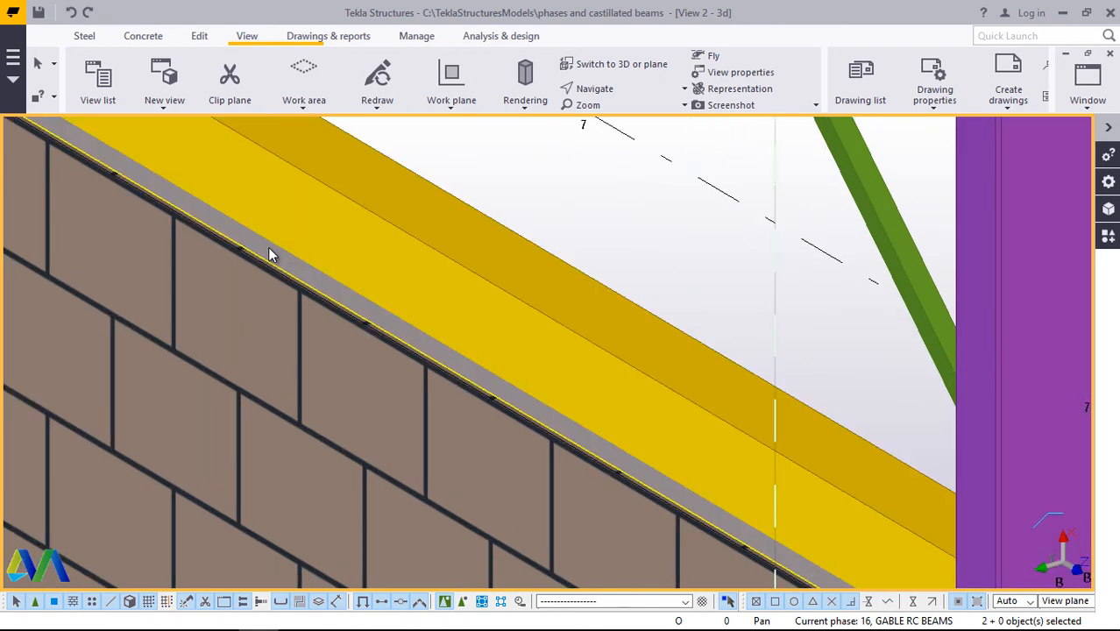
scroll(269, 247, up, 1)
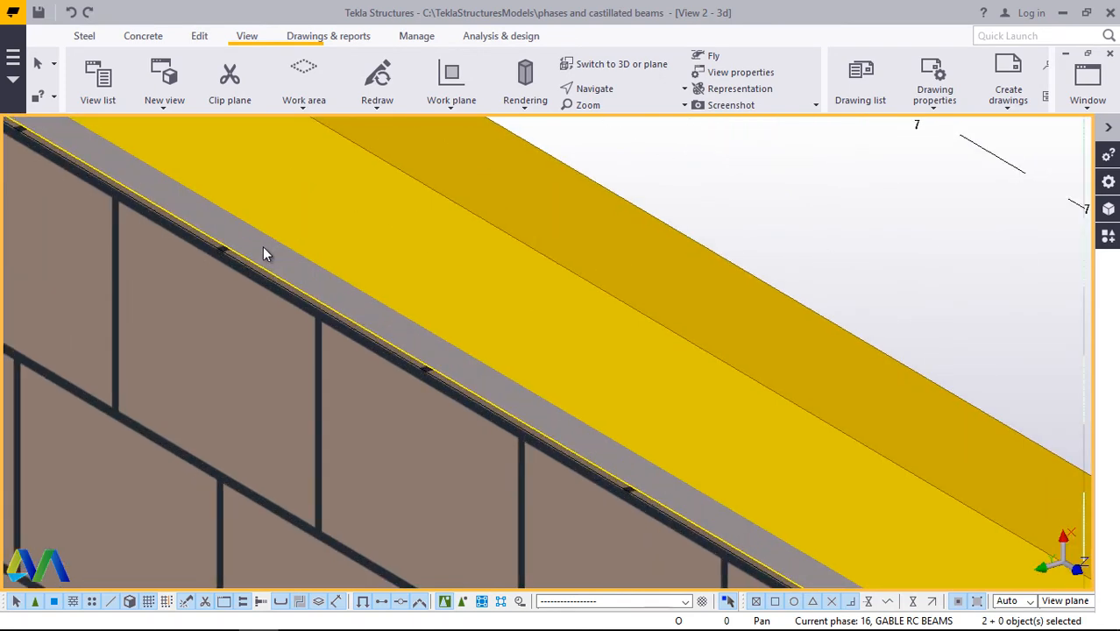
shift+click(244, 270)
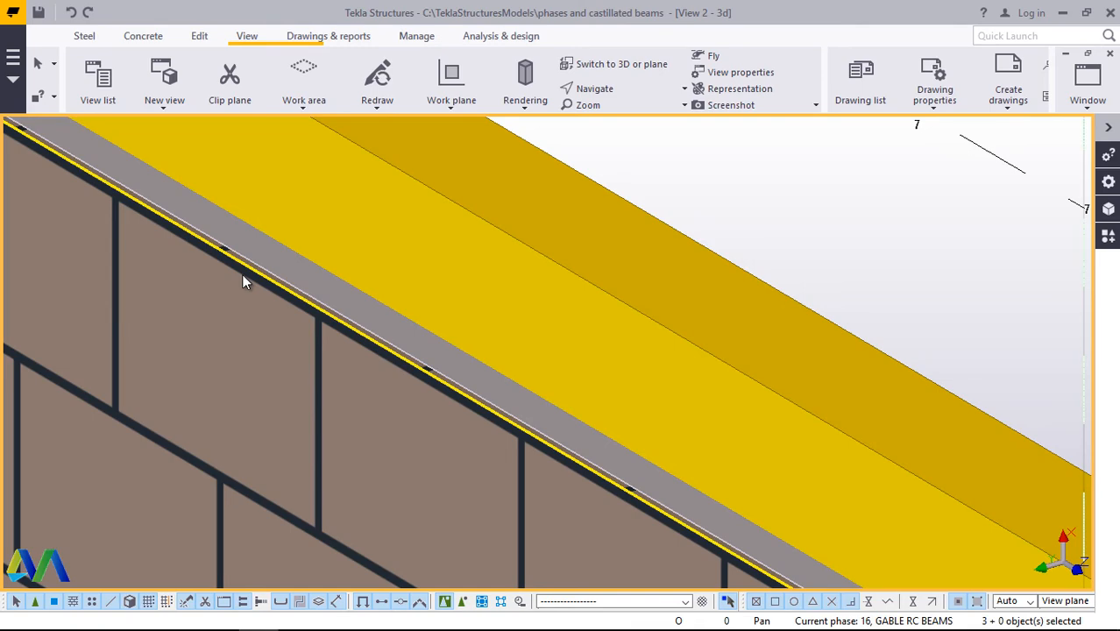
scroll(206, 307, down, 4)
scroll(176, 298, down, 5)
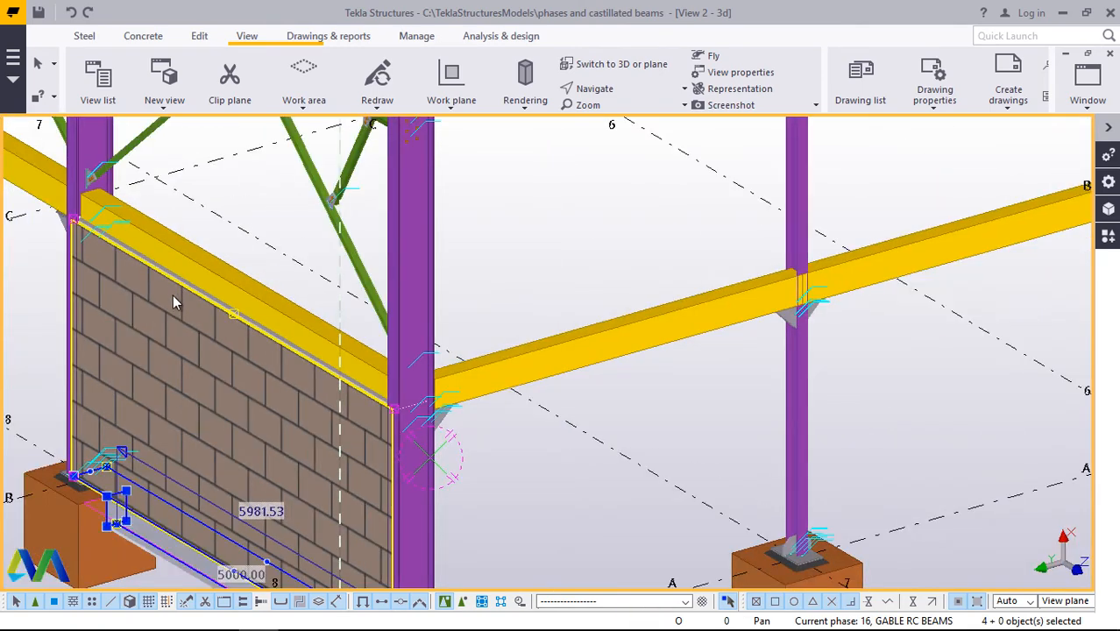
scroll(171, 298, down, 2)
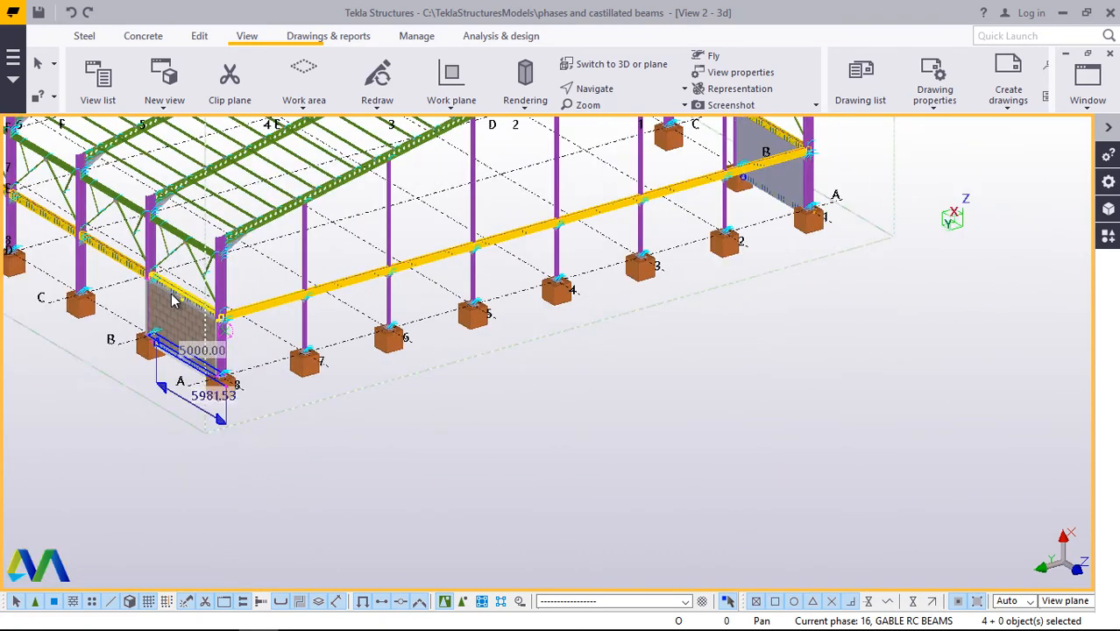
Copy the selected A/8–B/8 panel objects linearly along the building with dX 0, dZ -6000 and 23 copies.
scroll(827, 145, up, 1)
scroll(934, 187, up, 5)
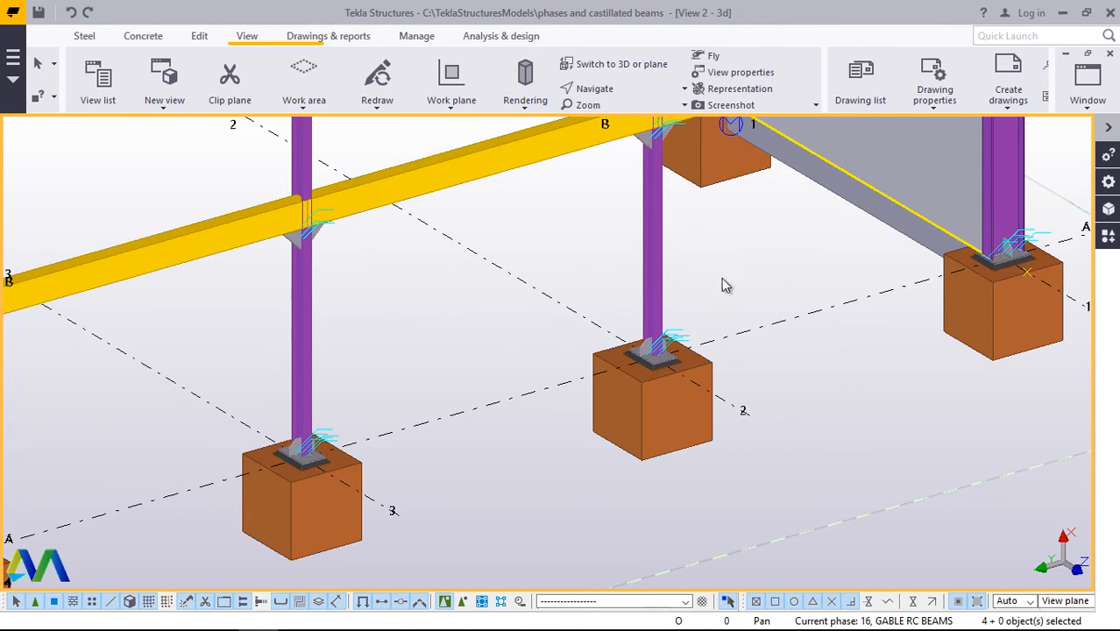
scroll(391, 405, down, 3)
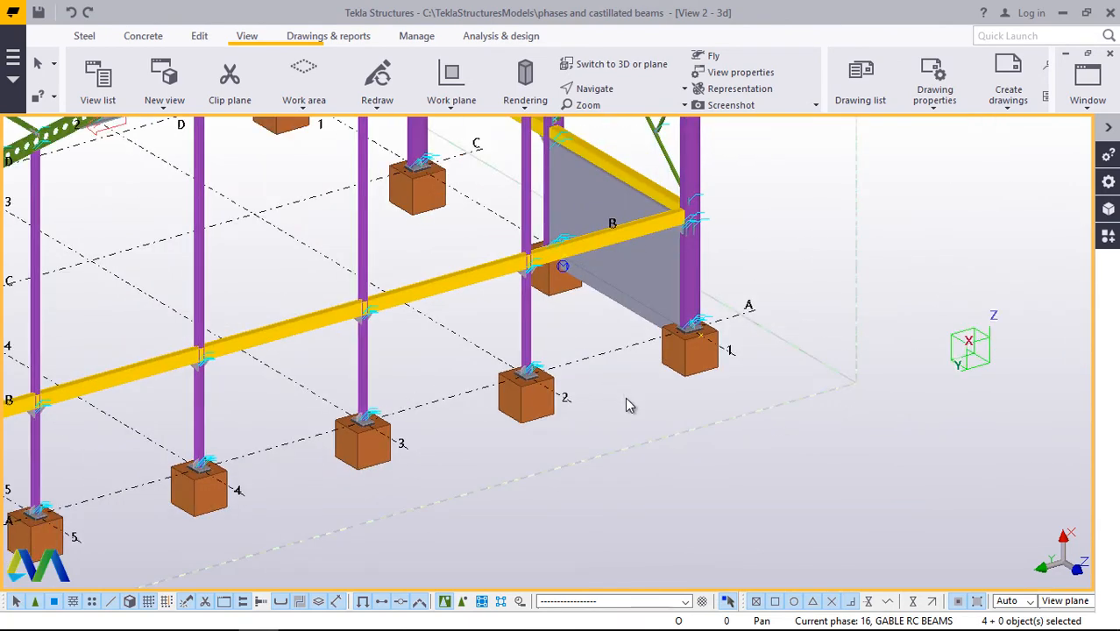
right_click(625, 423)
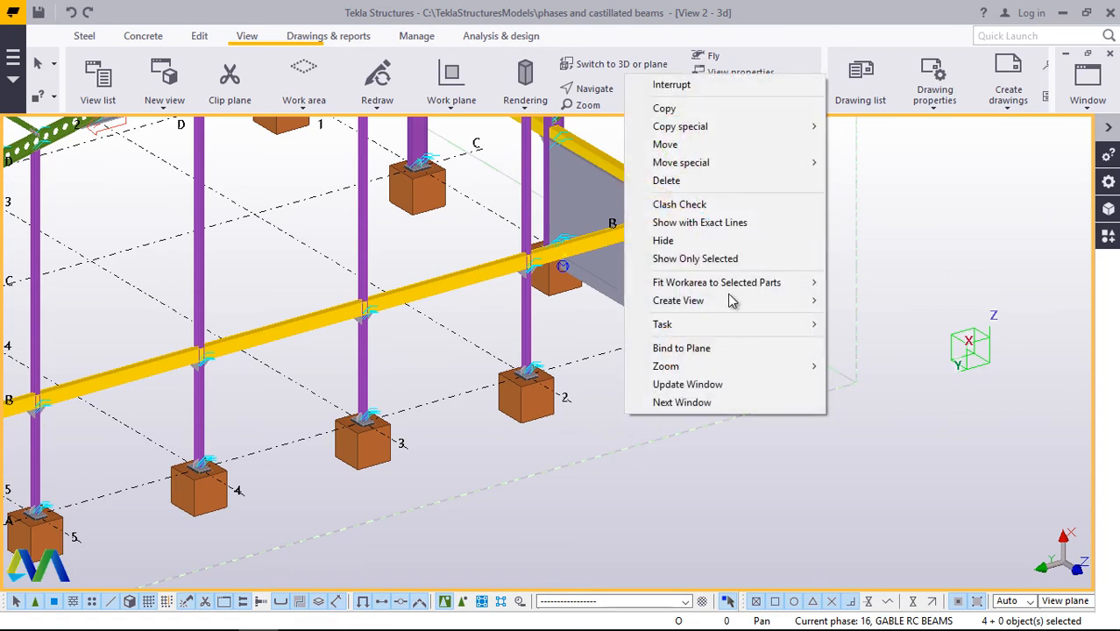
mouse_move(719, 130)
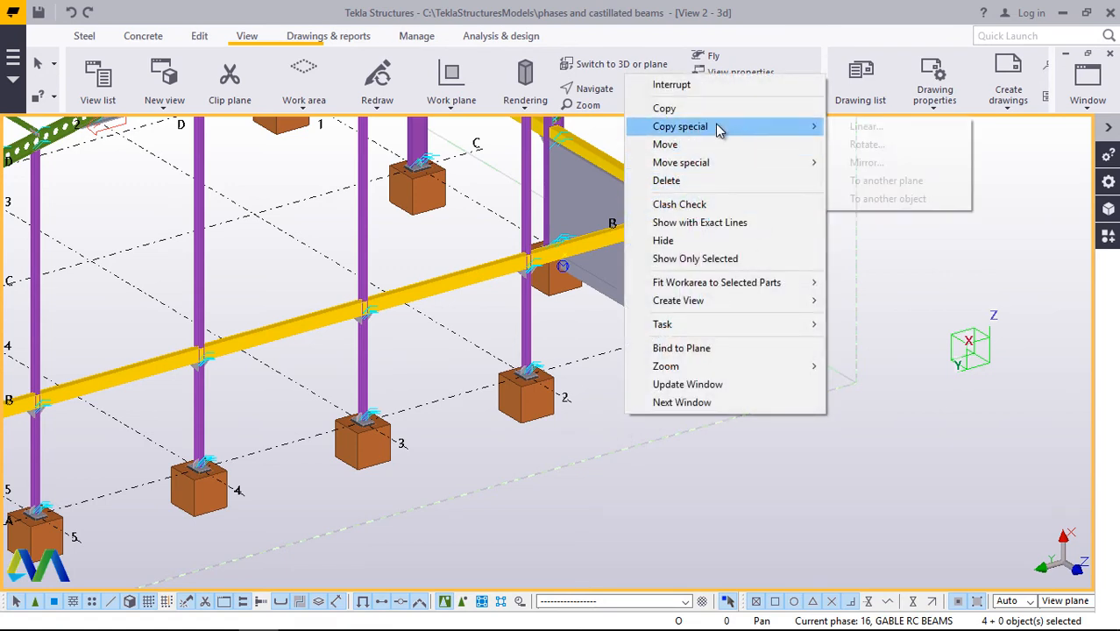
click(875, 125)
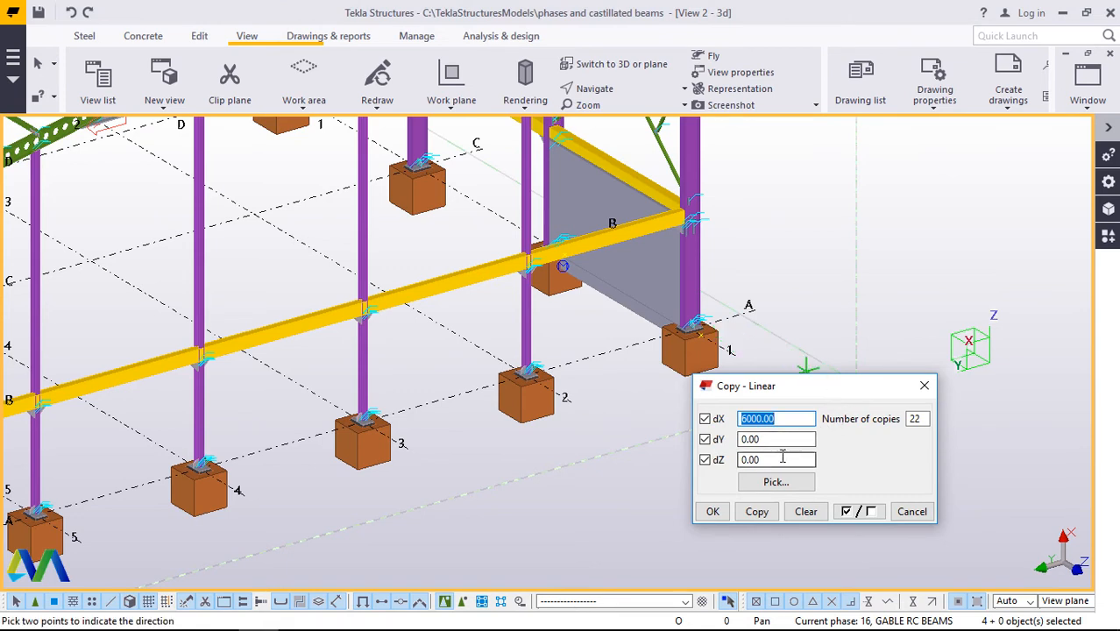
text(0)
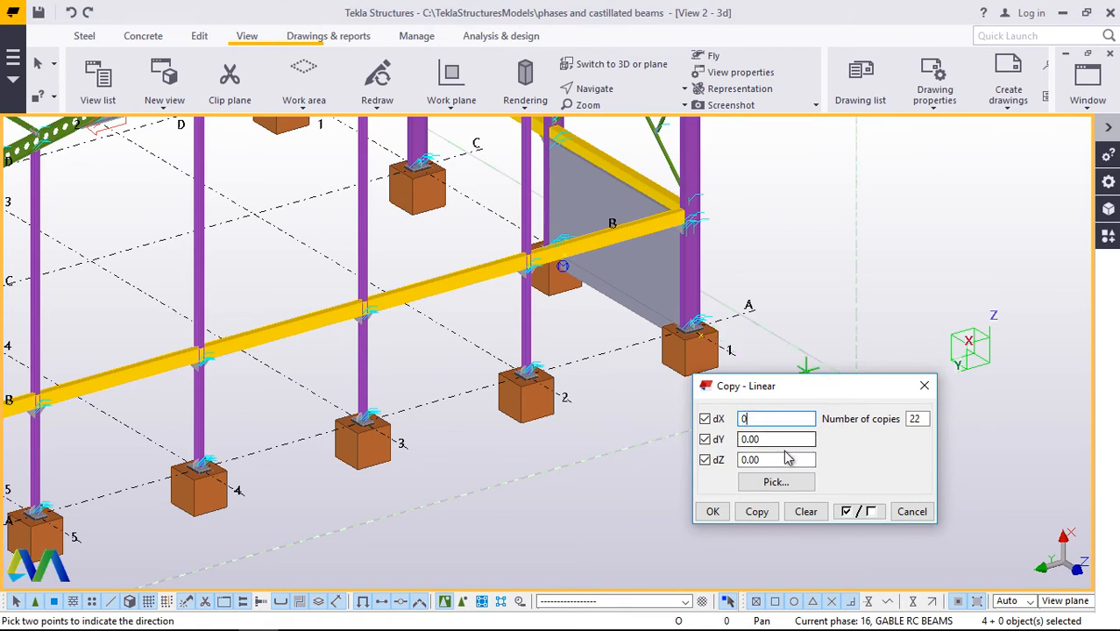
click(763, 459)
drag(763, 459, 721, 458)
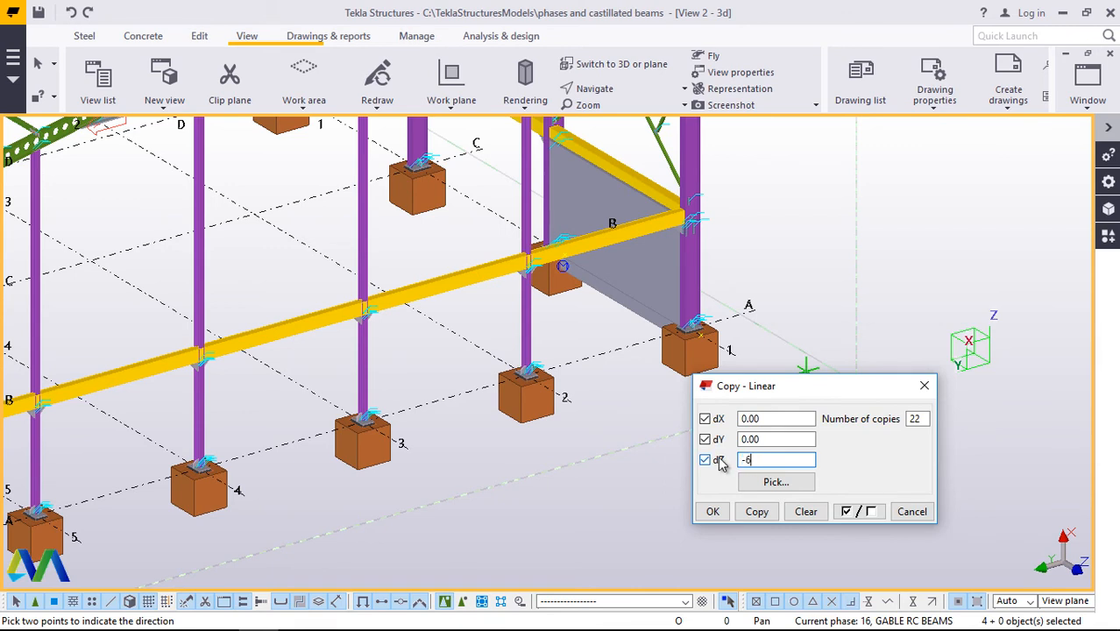
text(-6000)
click(916, 419)
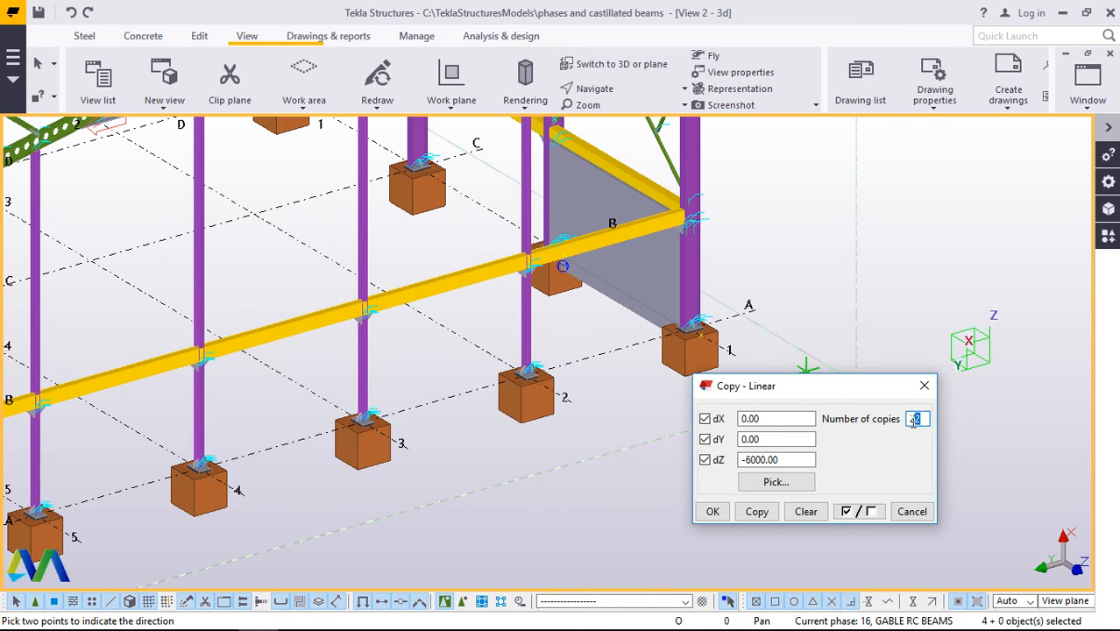
click(757, 512)
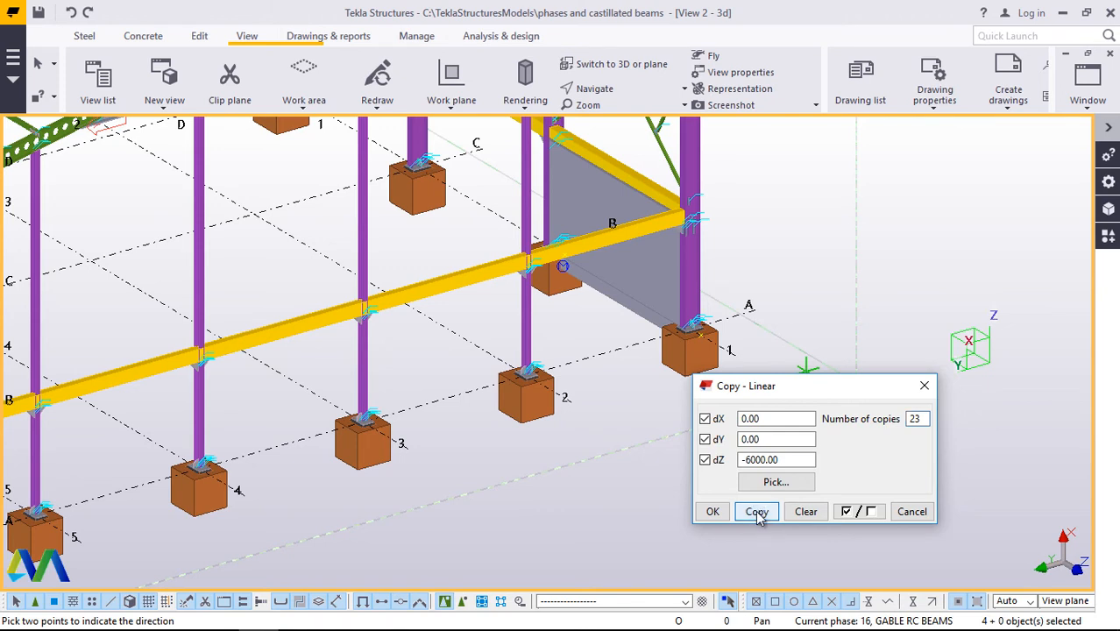
click(712, 512)
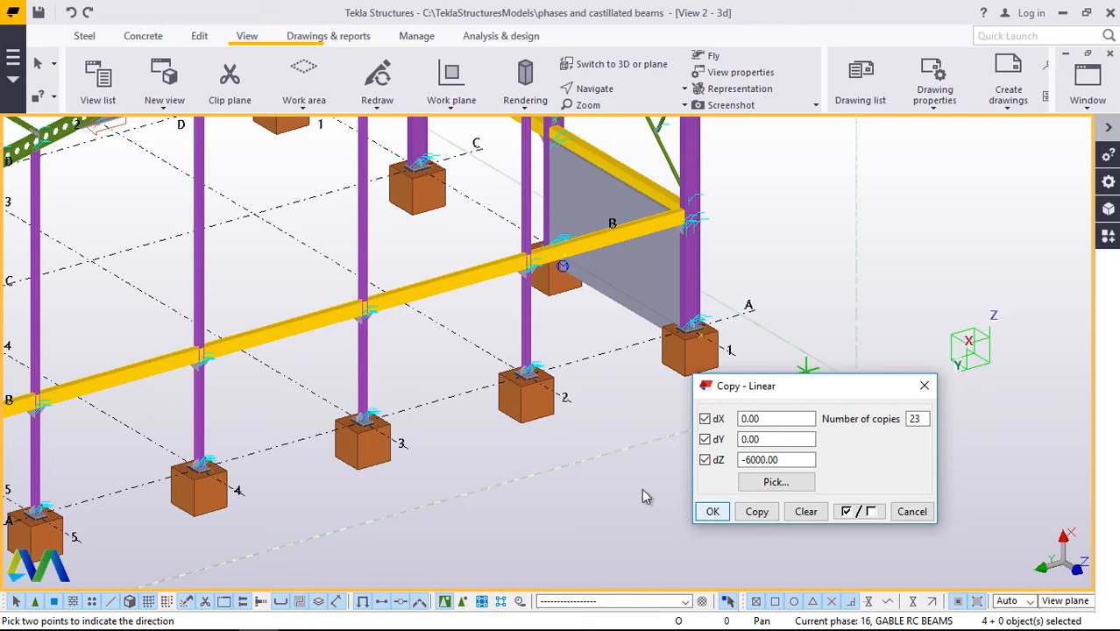
Examine the copied tiled panels along line 8, both over the whole building and close up near A/8 and B/8.
scroll(608, 393, down, 3)
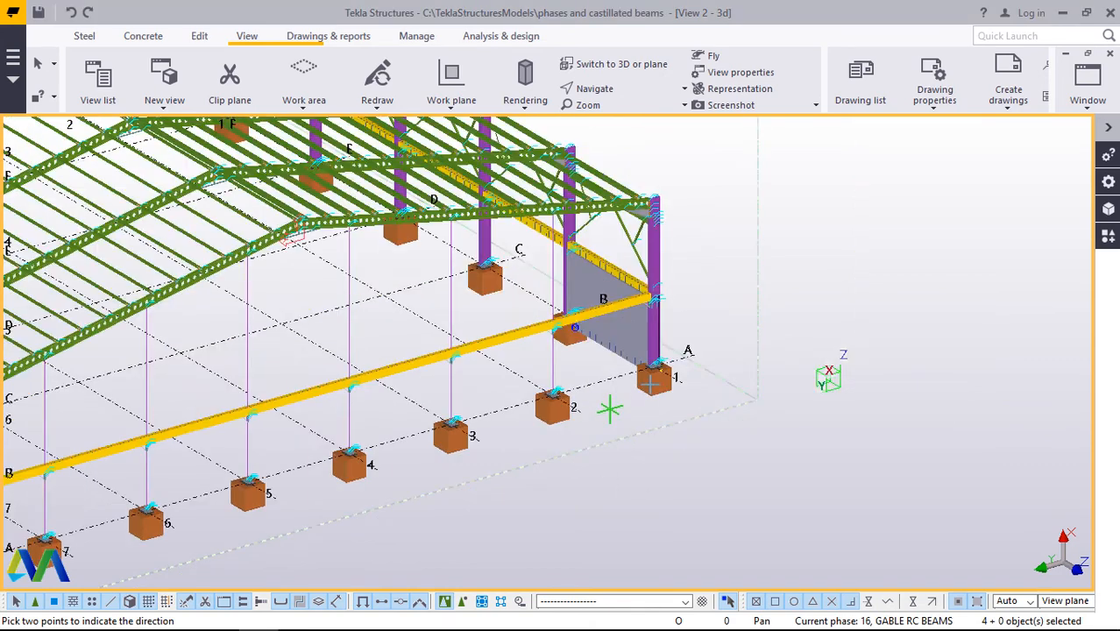
scroll(610, 409, down, 4)
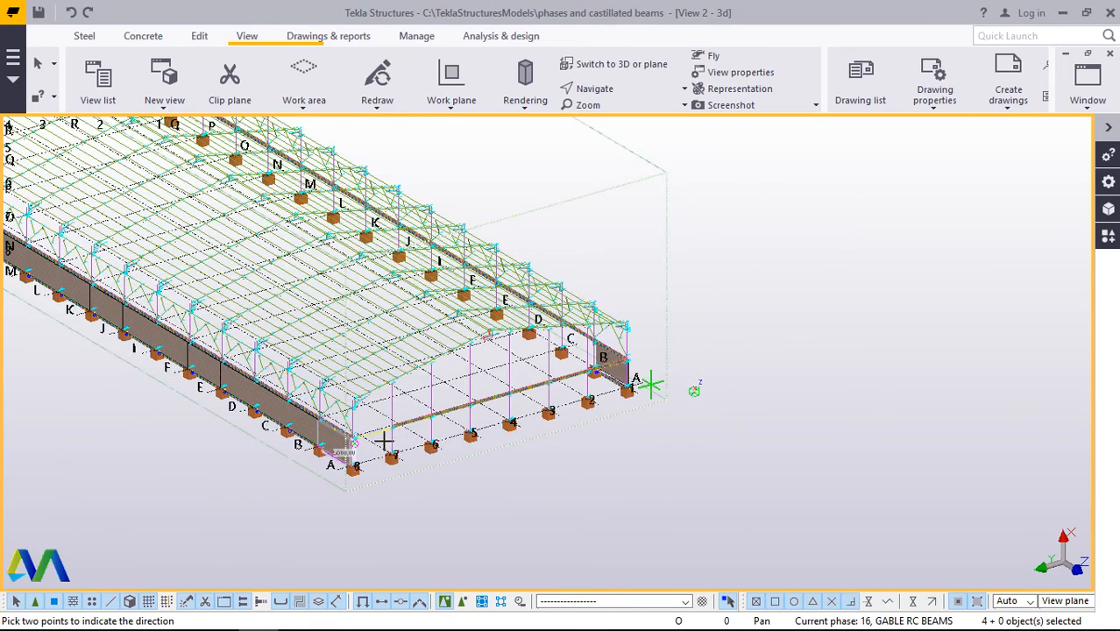
scroll(347, 452, down, 3)
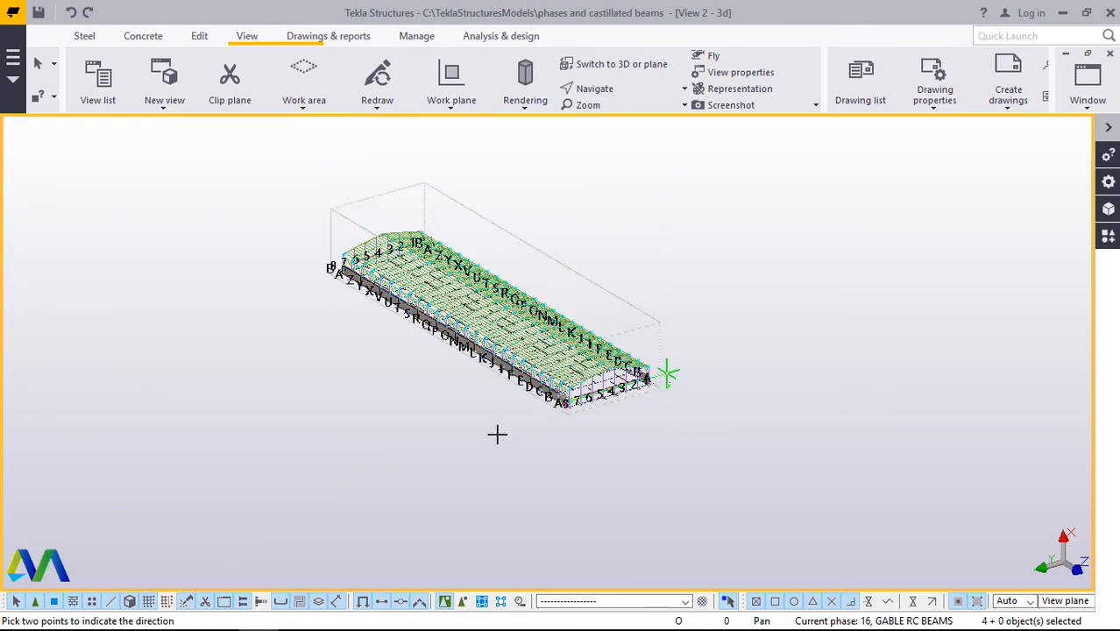
scroll(578, 408, up, 10)
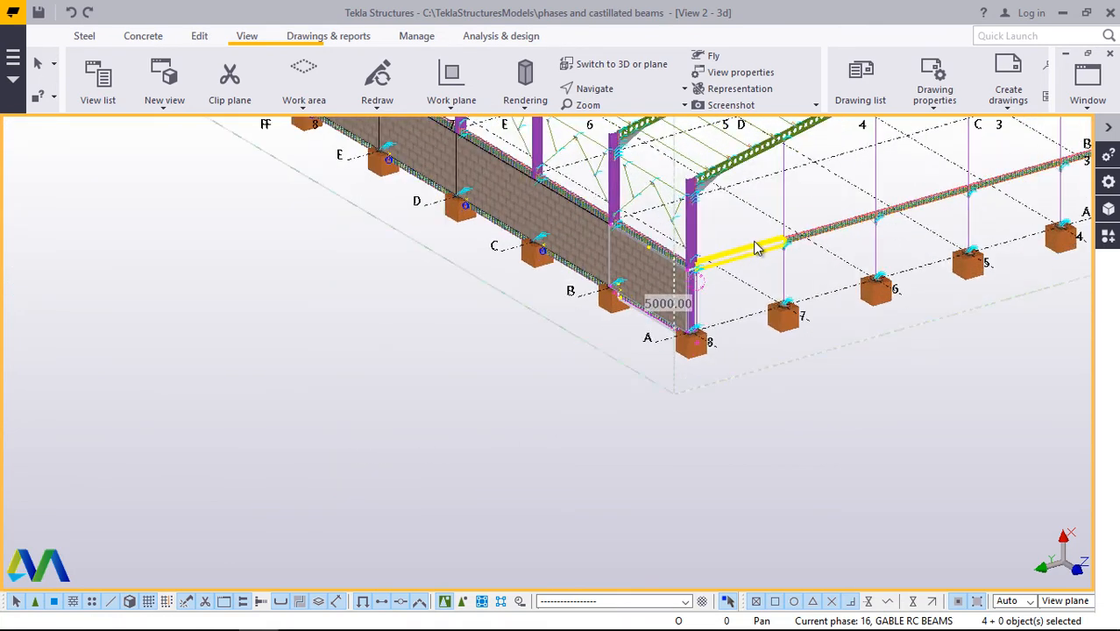
scroll(758, 246, up, 2)
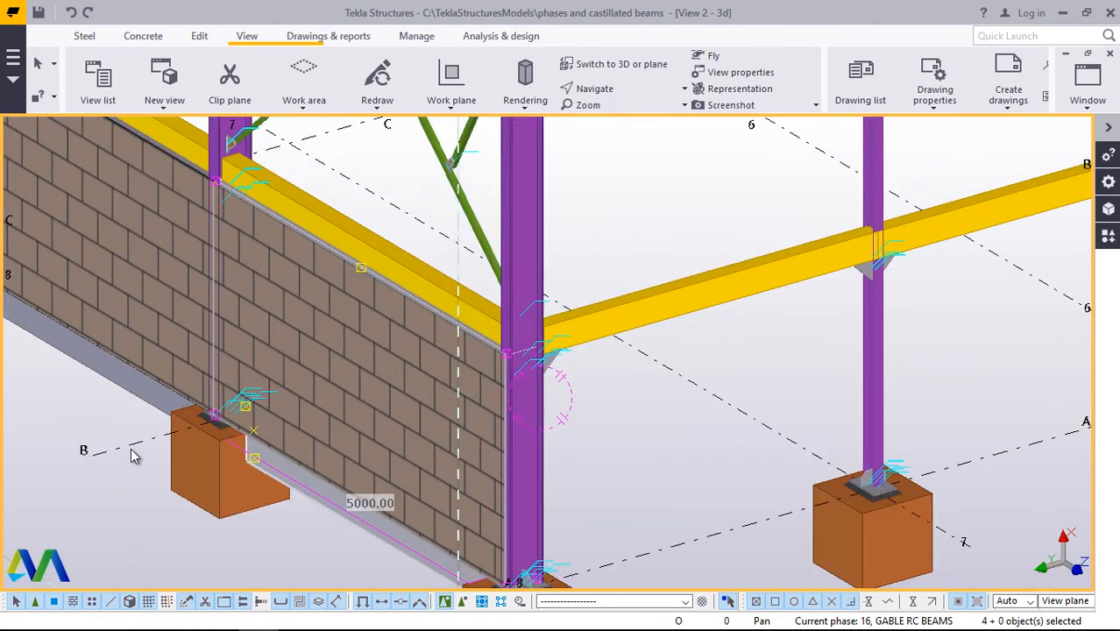
scroll(127, 457, down, 4)
scroll(163, 482, down, 4)
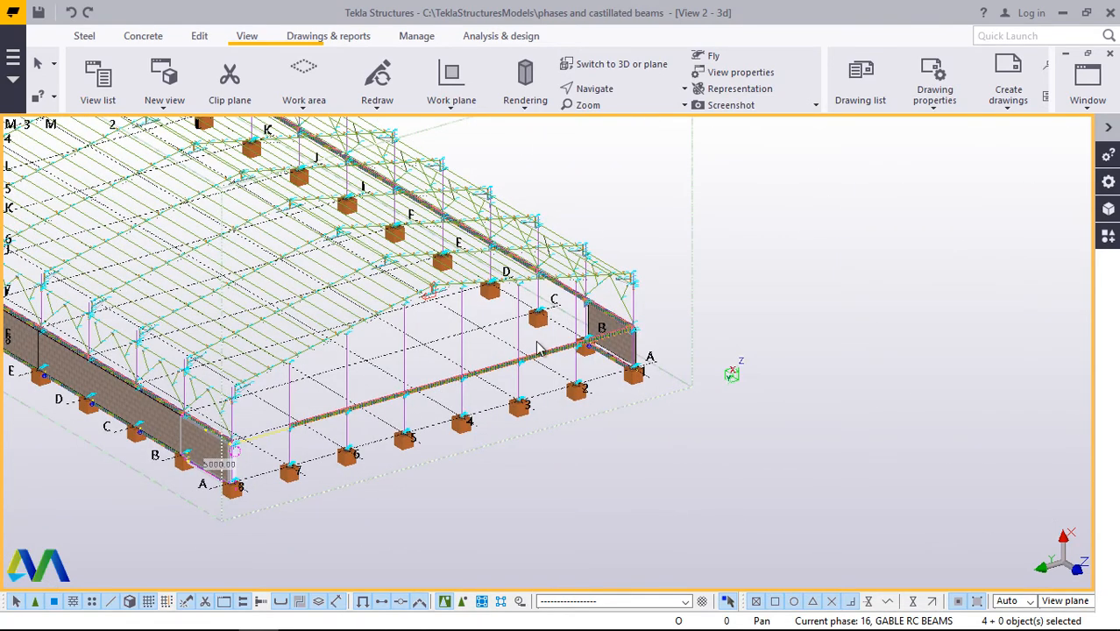
Examine the slab panel between the A/1 and B/1 columns from the gable side.
scroll(605, 346, up, 1)
scroll(538, 376, up, 1)
scroll(538, 379, up, 3)
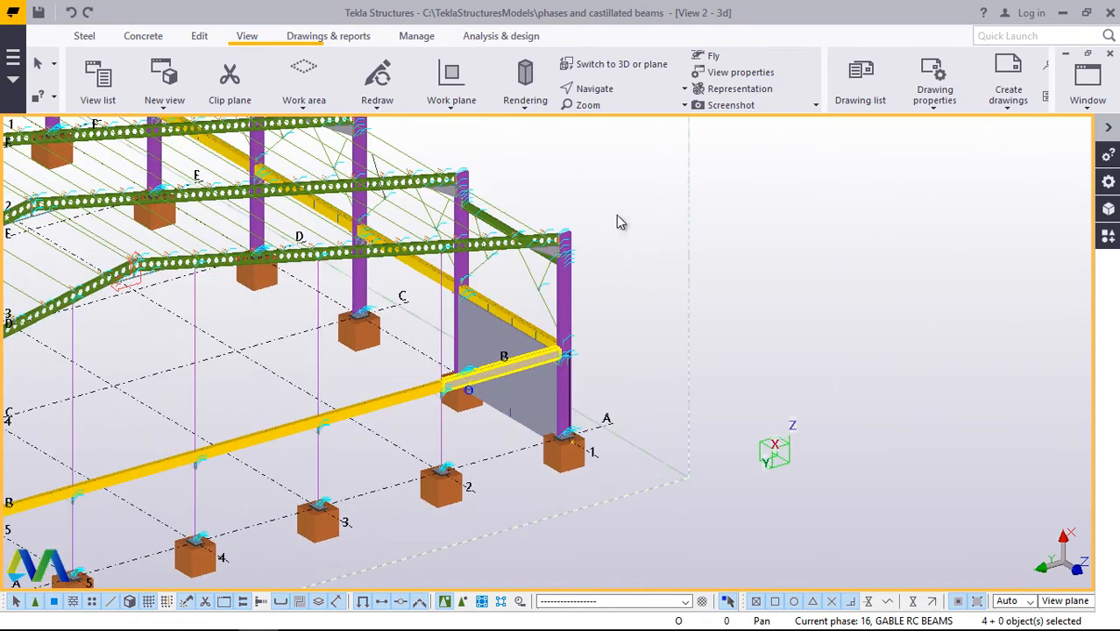
click(603, 89)
click(626, 114)
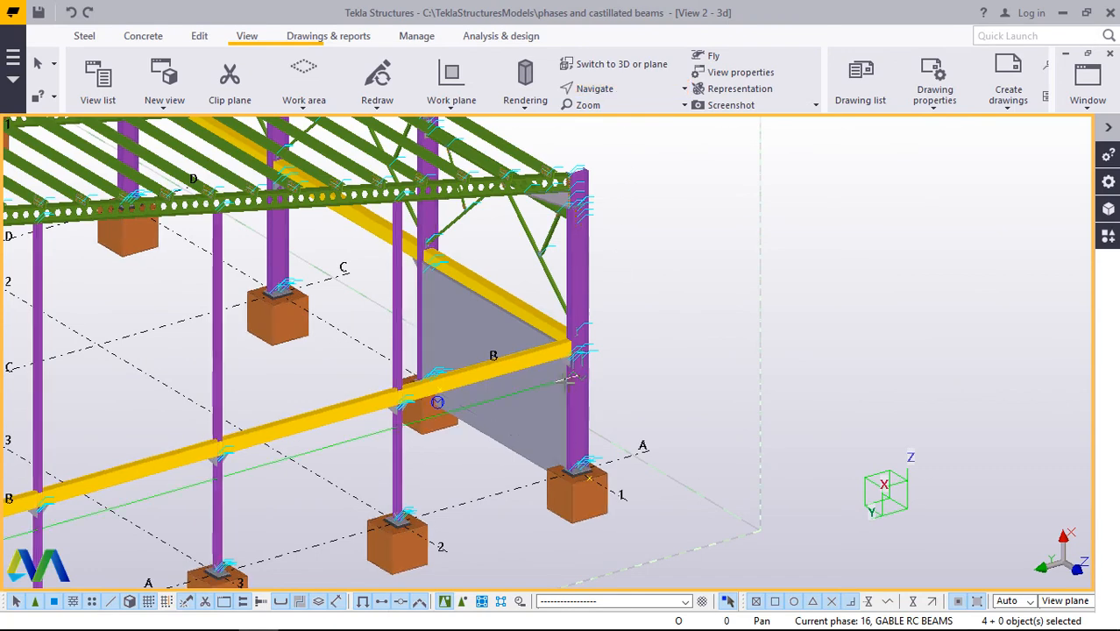
drag(569, 389, 518, 383)
right_click(675, 282)
click(688, 292)
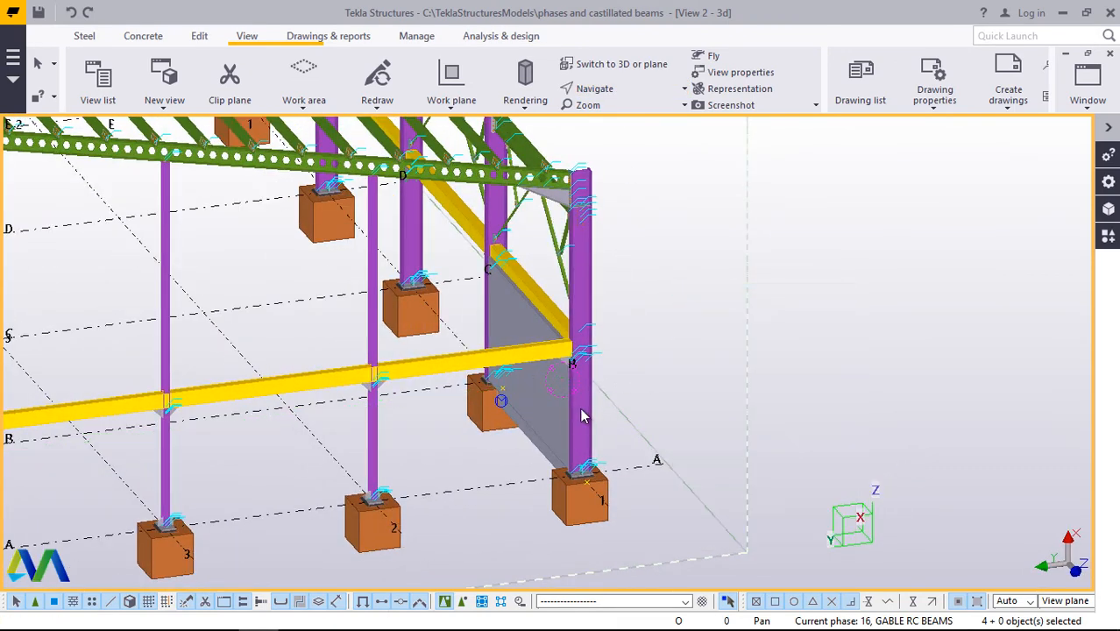
Select the slab panel between A/1 and B/1 together with its tiled surface and the grey beam along its base.
click(534, 403)
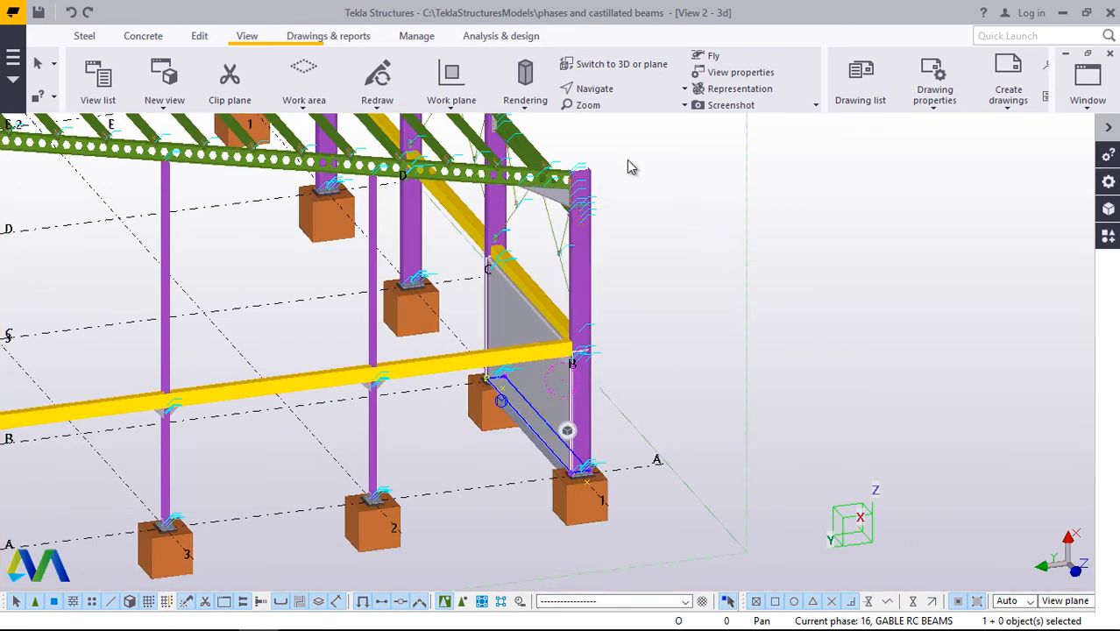
click(590, 88)
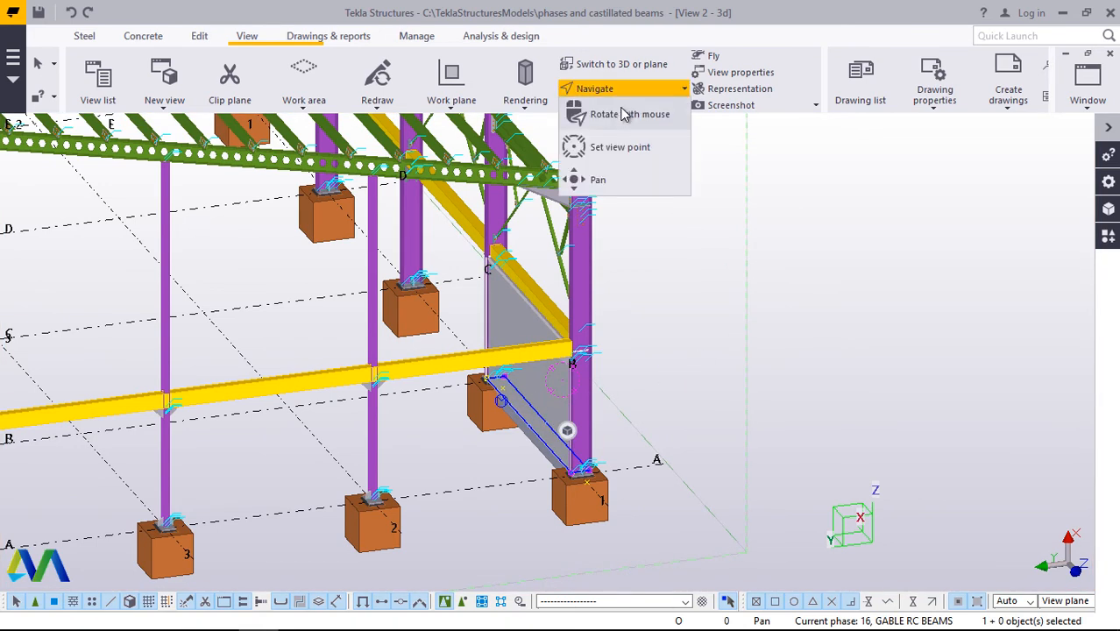
click(618, 117)
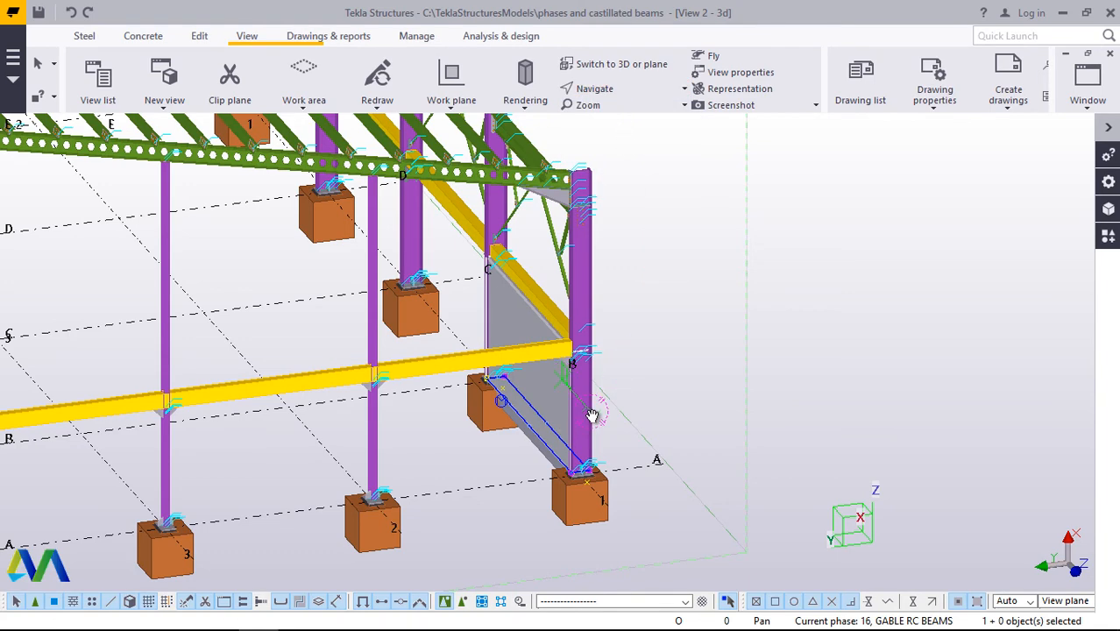
drag(573, 414, 445, 437)
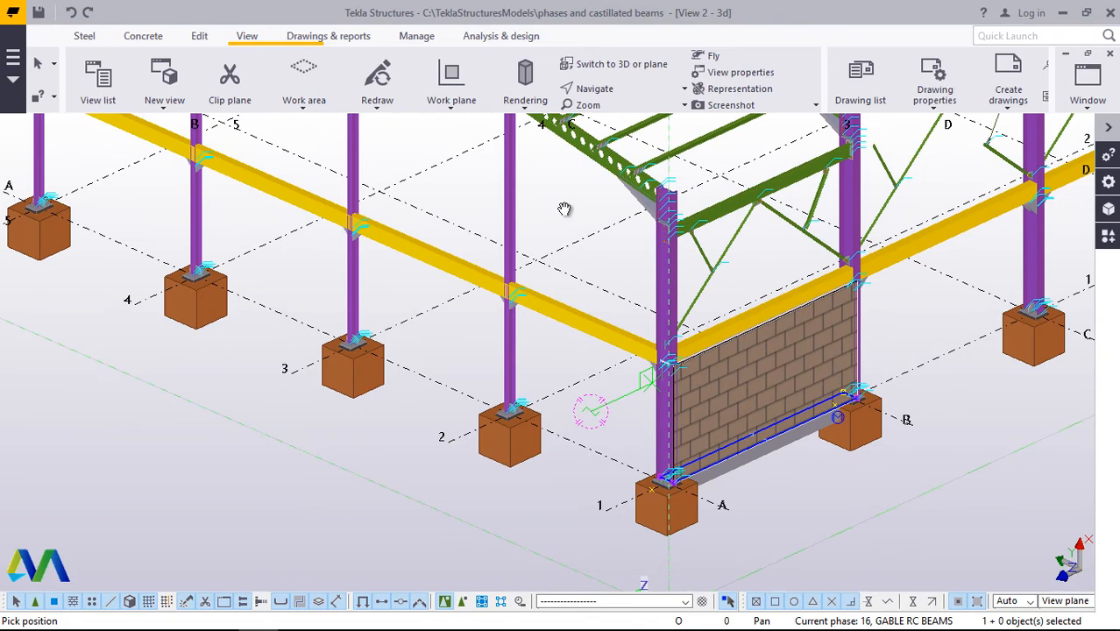
scroll(760, 406, up, 1)
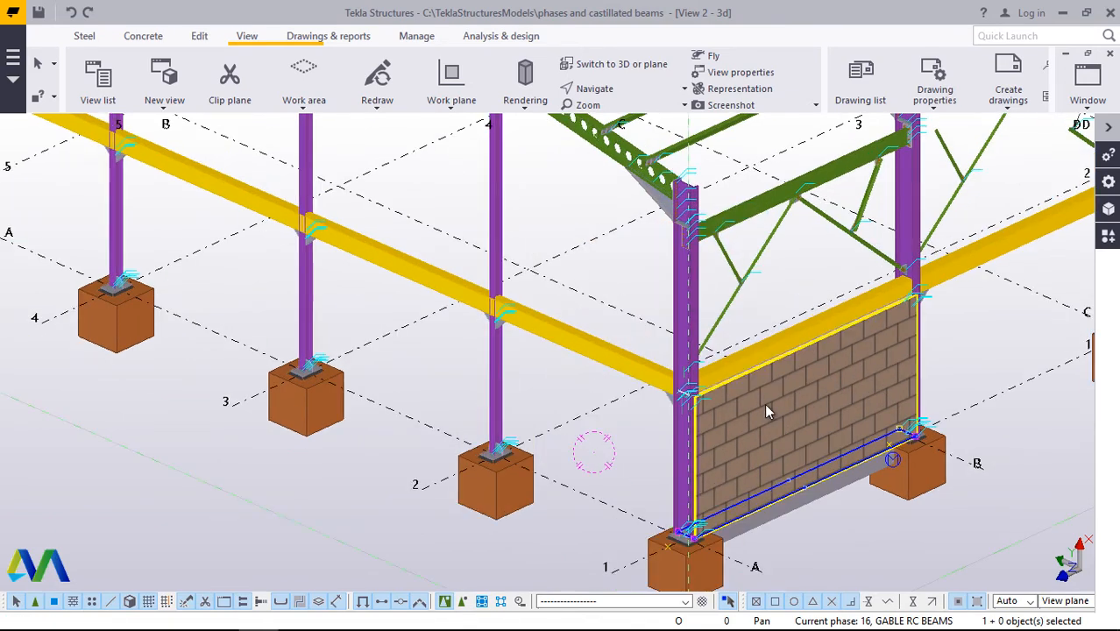
ctrl+click(767, 403)
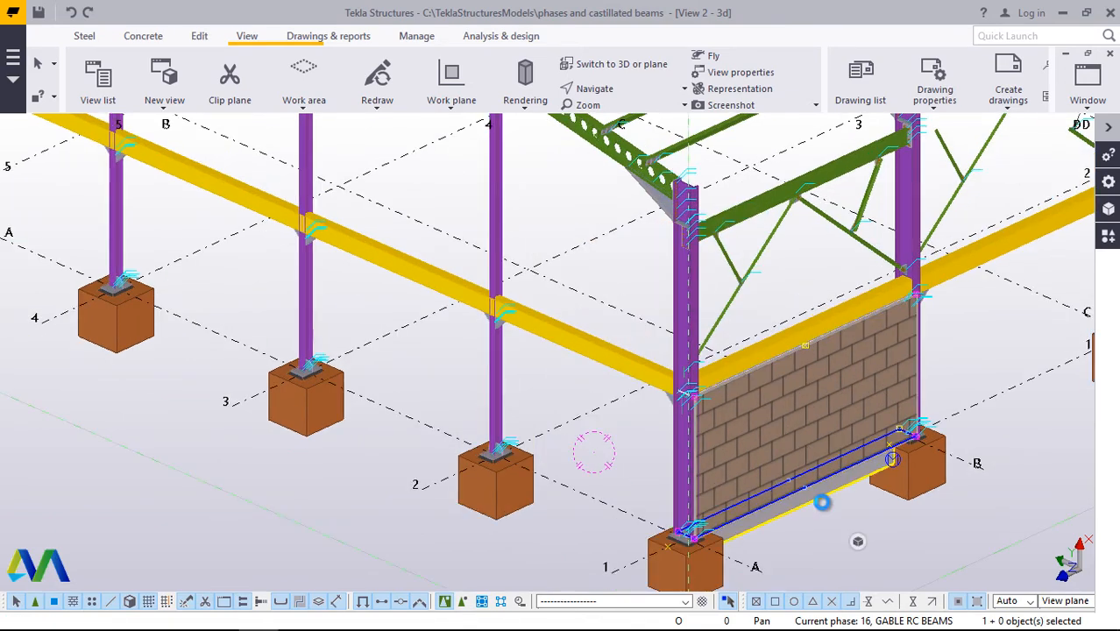
ctrl+click(822, 502)
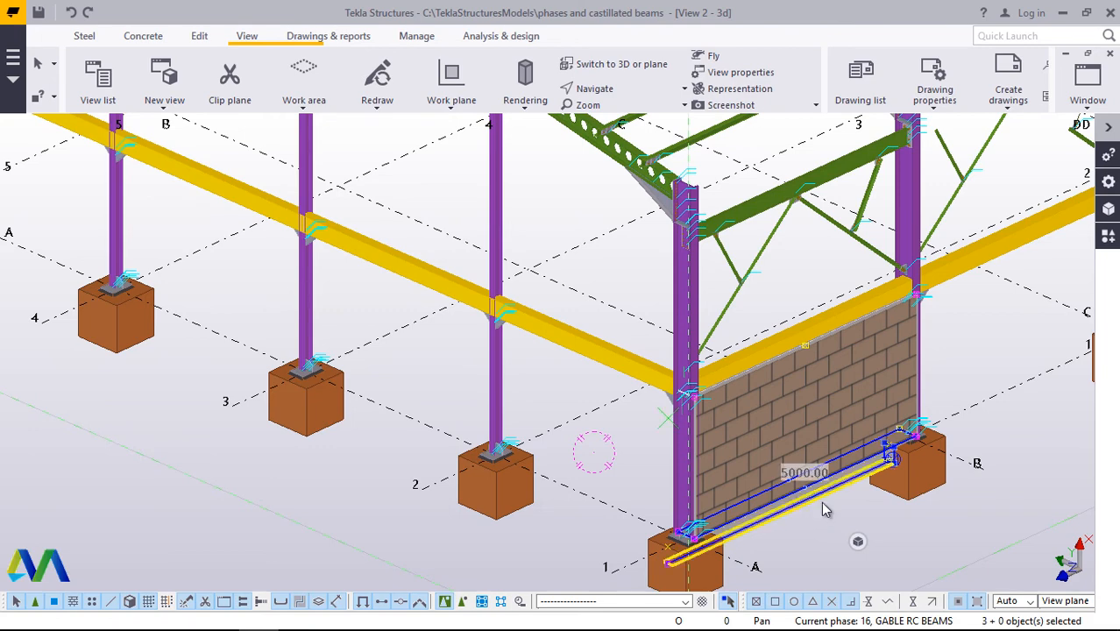
Copy the selected A/1–B/1 panel objects linearly along the building with dX 0, dY 0, dZ -6000 and 23 copies.
right_click(321, 496)
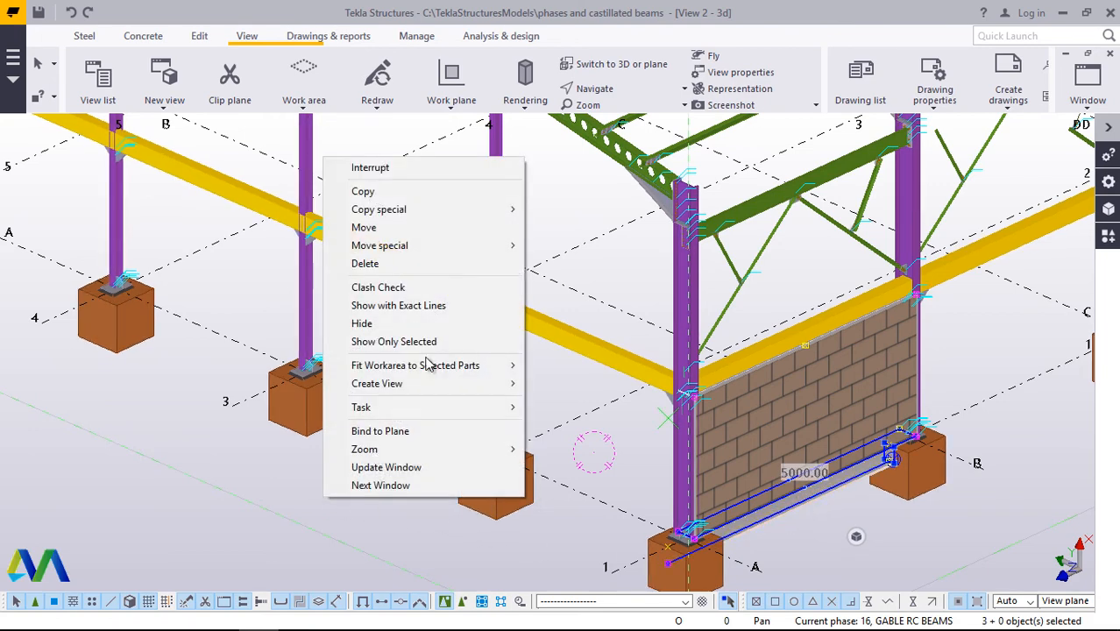
mouse_move(433, 211)
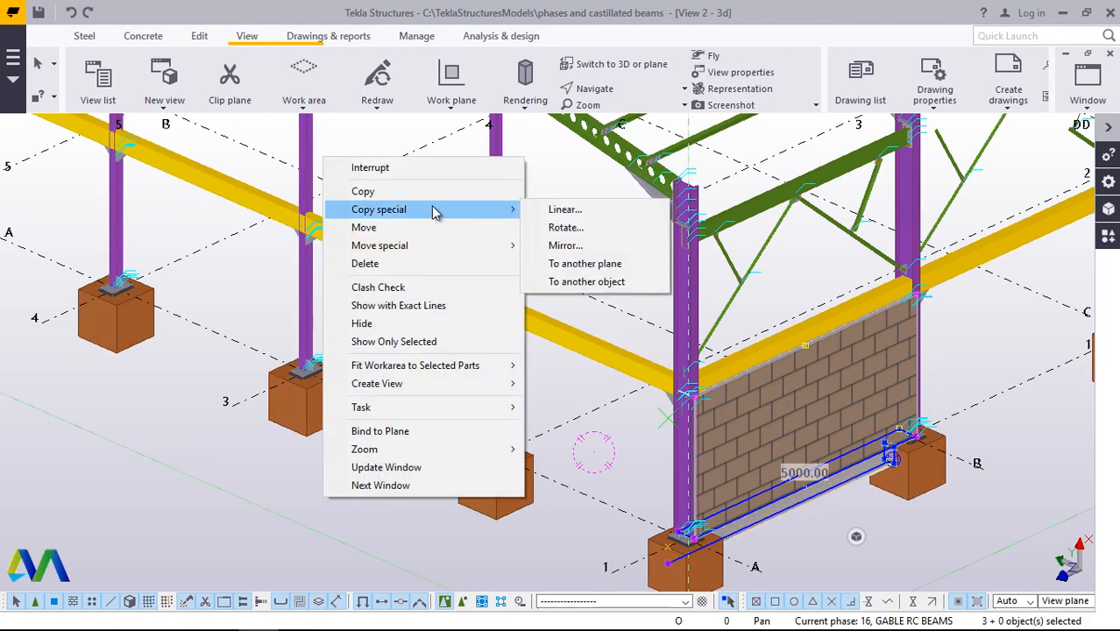
click(595, 216)
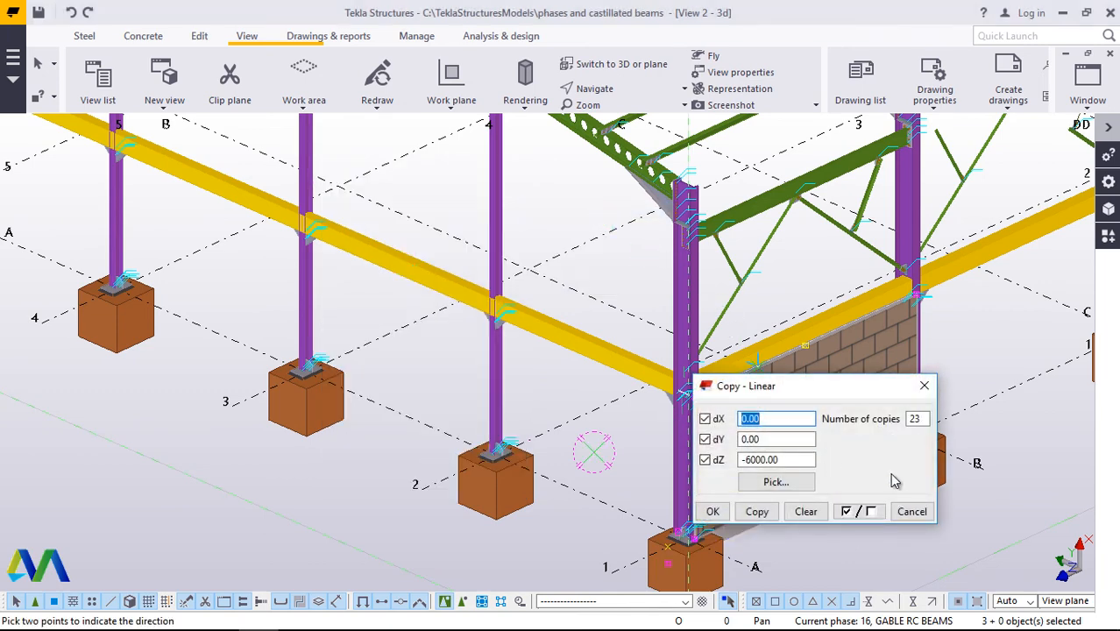
click(759, 512)
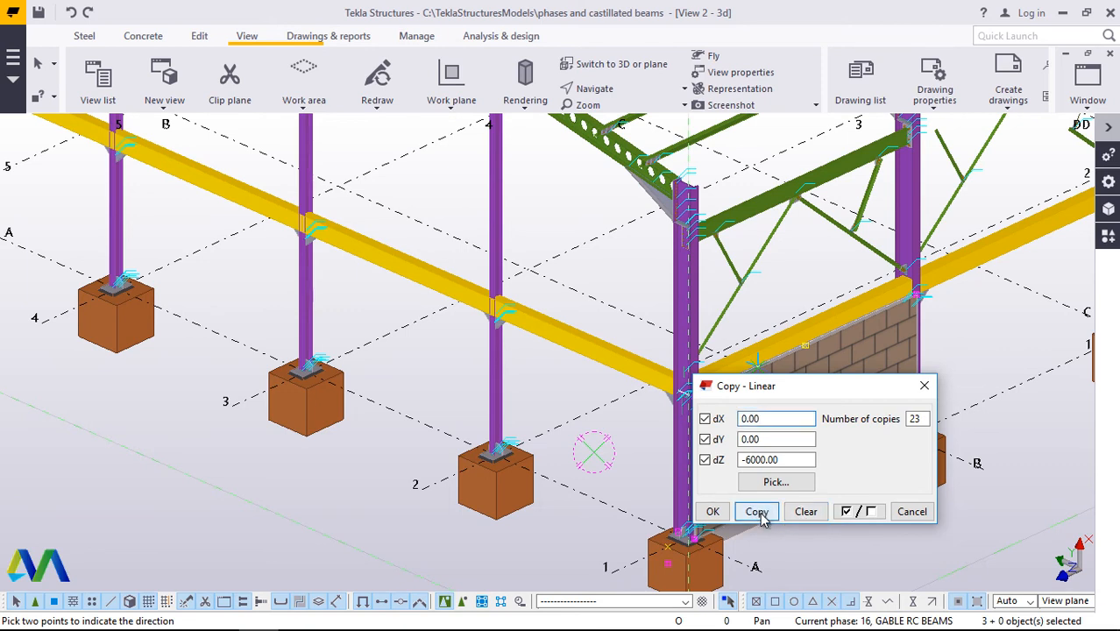
click(712, 511)
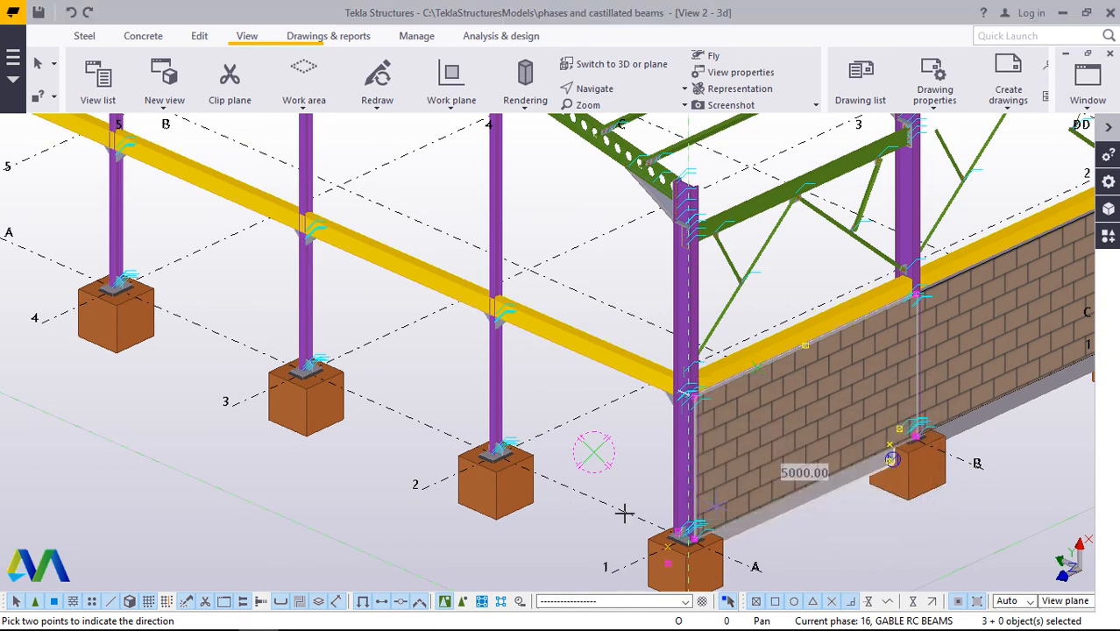
right_click(366, 496)
click(411, 237)
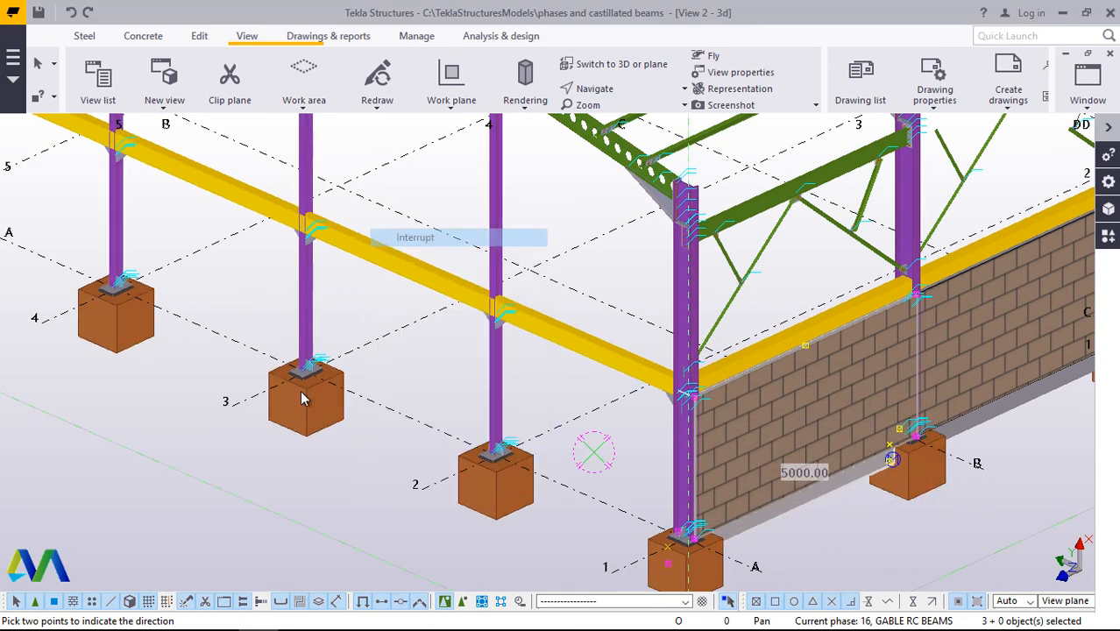
Examine the copied tiled panels along line 1, over the whole building and close up near the gable end.
scroll(298, 399, down, 5)
scroll(294, 401, down, 3)
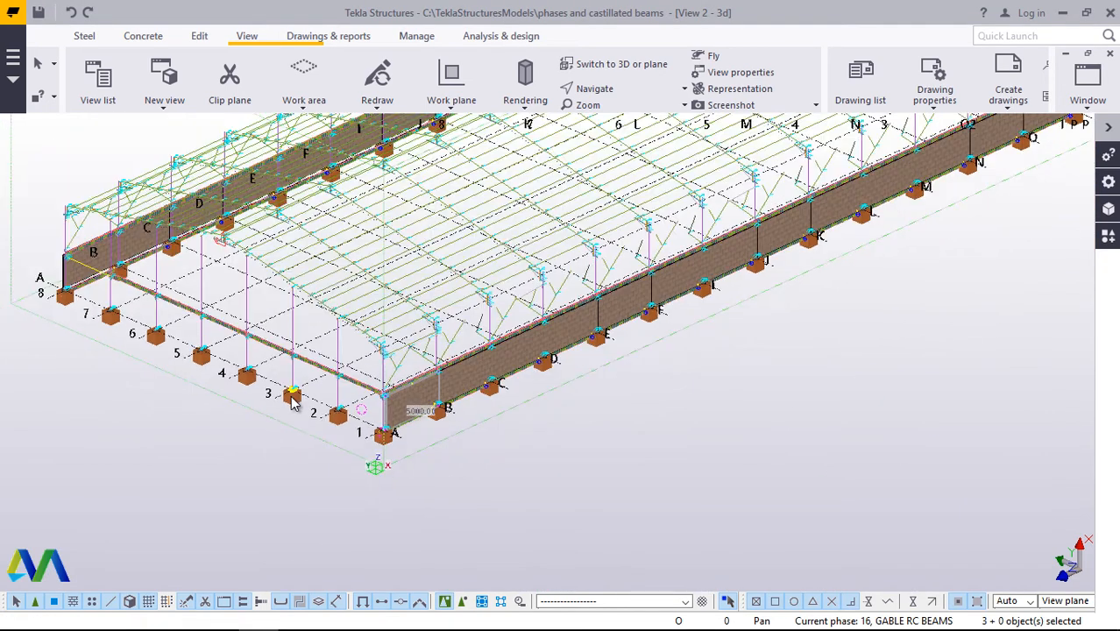
scroll(394, 346, down, 2)
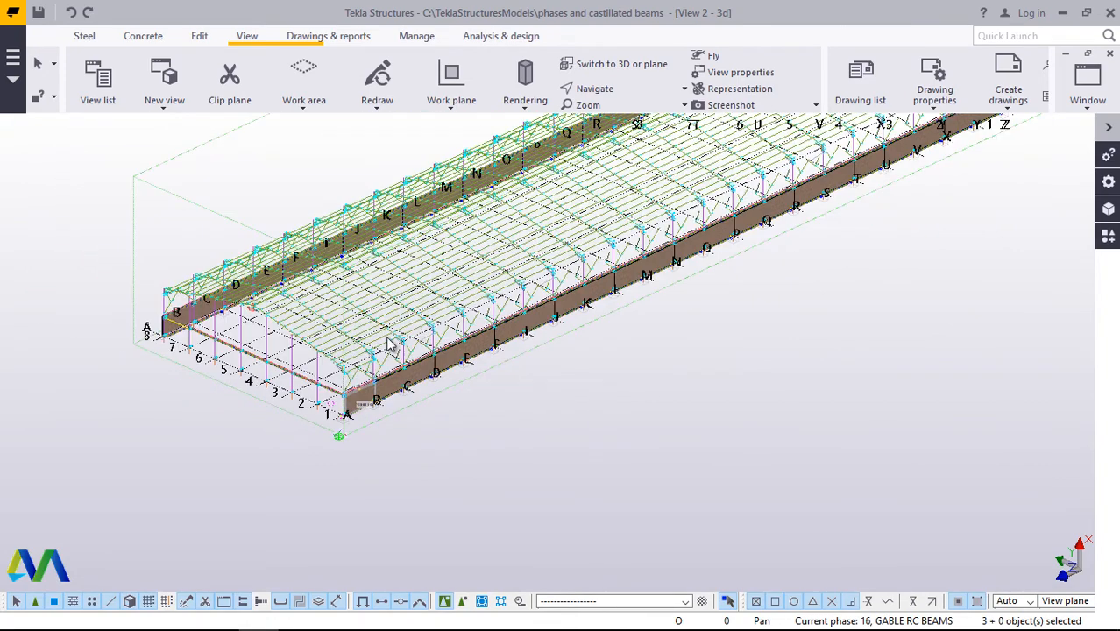
scroll(366, 403, down, 2)
scroll(333, 405, up, 5)
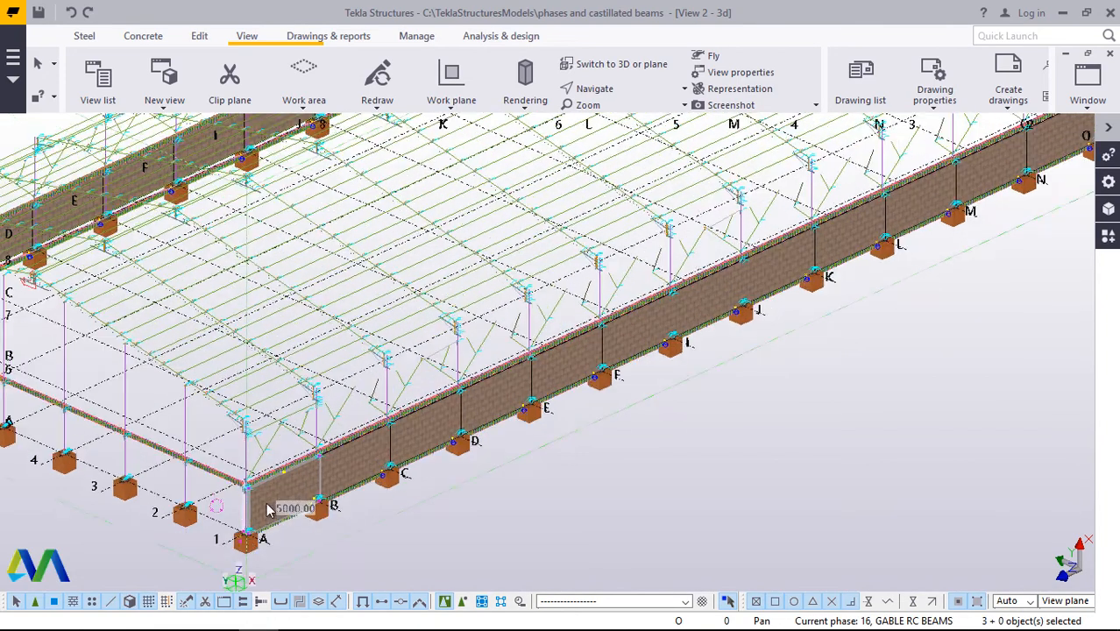
scroll(241, 525, up, 5)
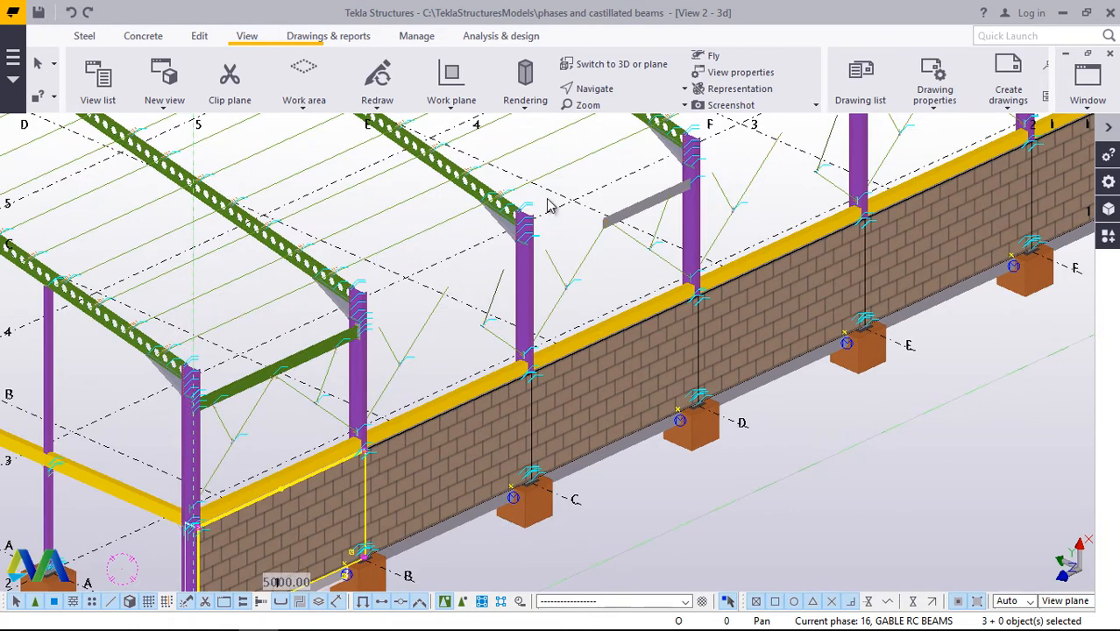
click(596, 88)
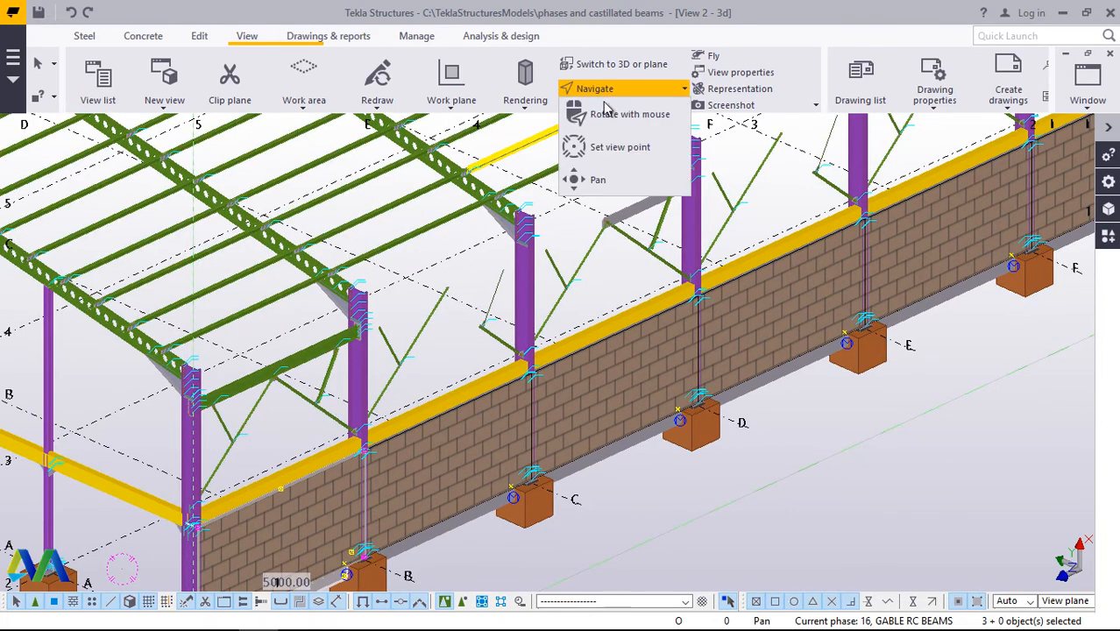
click(543, 215)
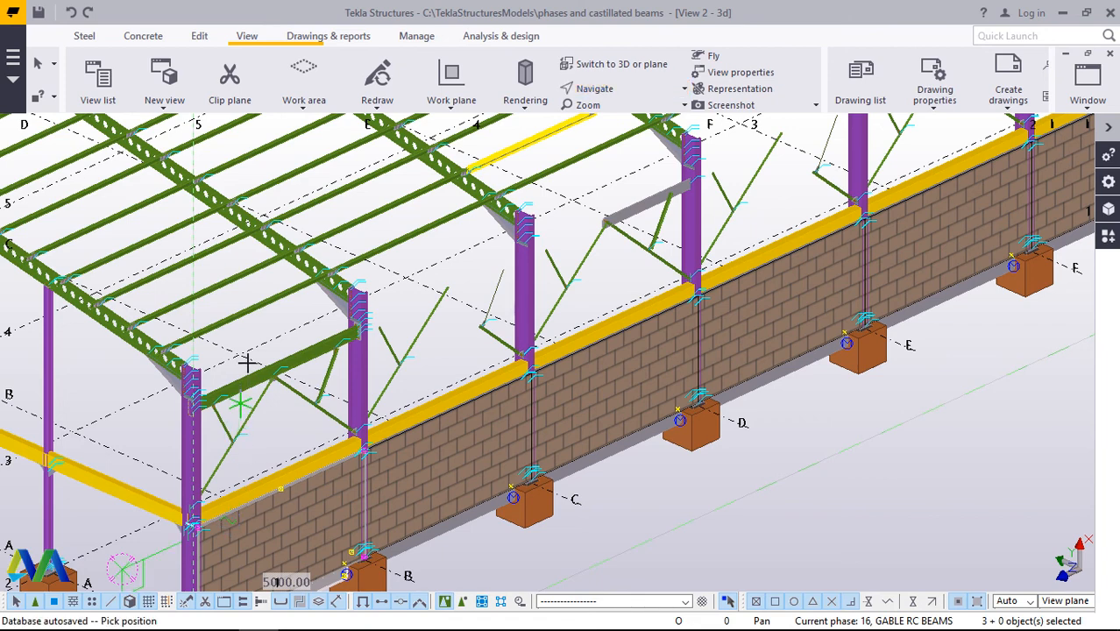
Copy the green horizontal beam between the upper parts of the A/1 and B/1 columns linearly with dX 0, dY 0, dZ -6000 and 23 copies.
scroll(334, 309, up, 2)
scroll(333, 320, up, 3)
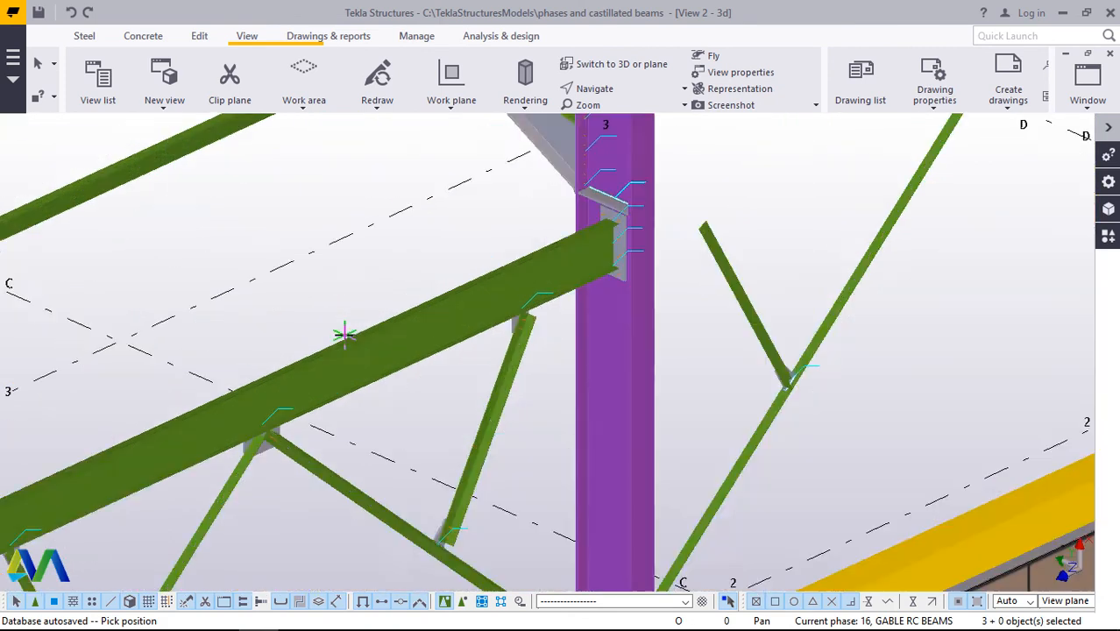
right_click(341, 267)
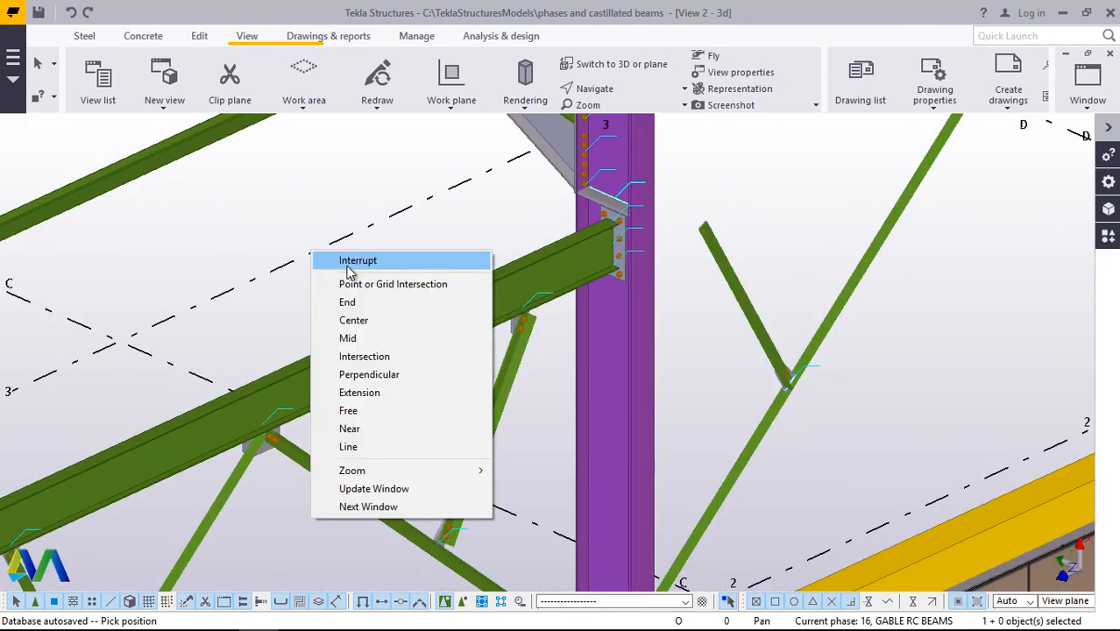
click(349, 258)
click(563, 274)
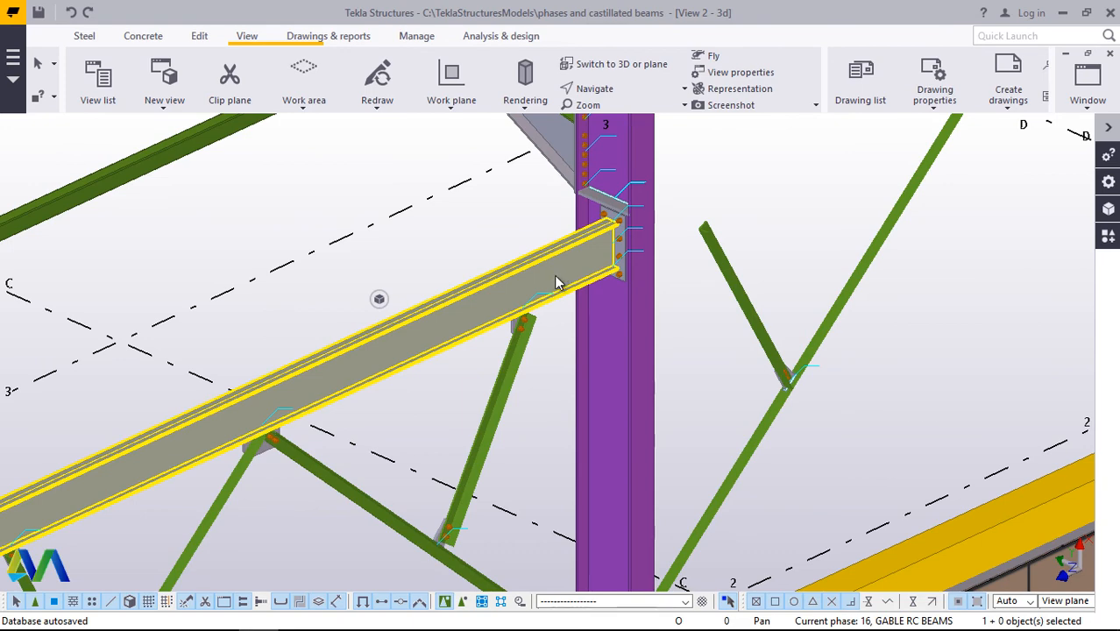
scroll(555, 281, down, 5)
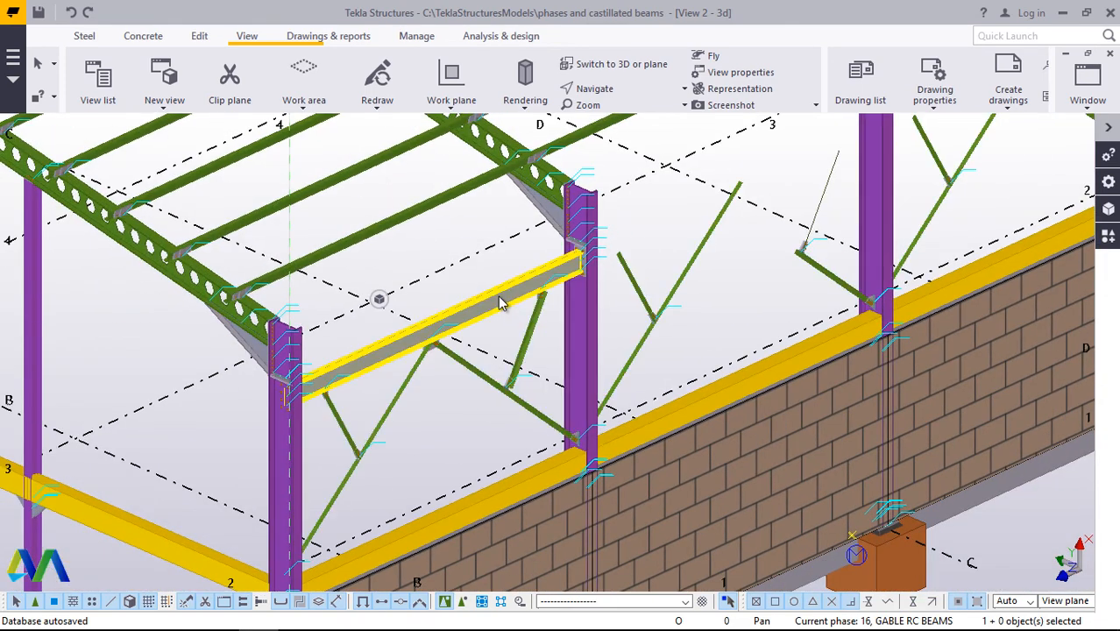
right_click(497, 296)
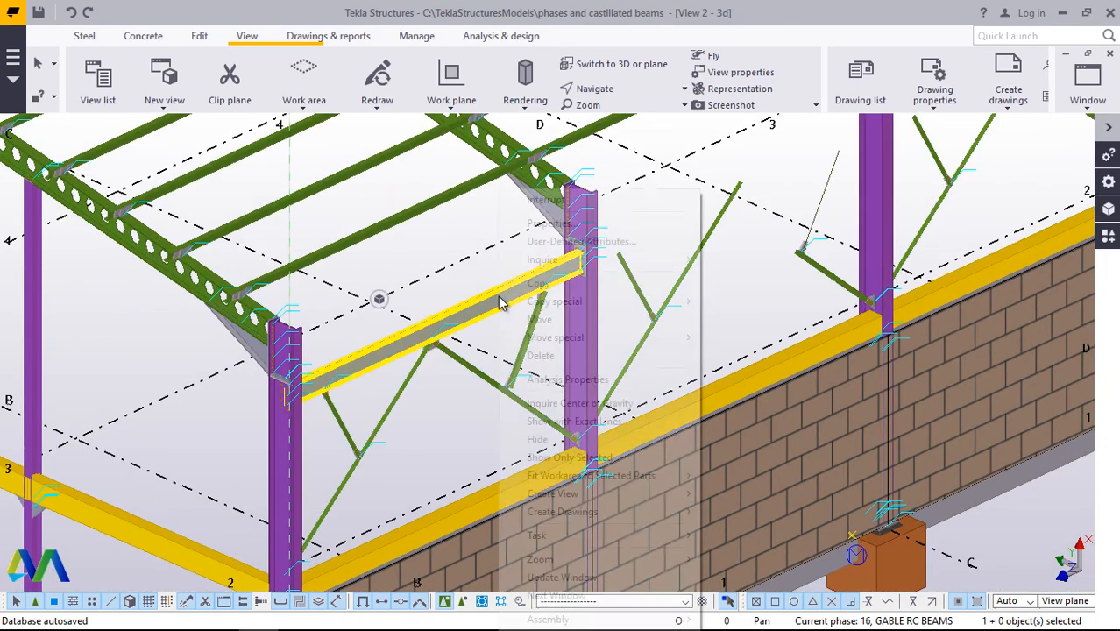
mouse_move(575, 305)
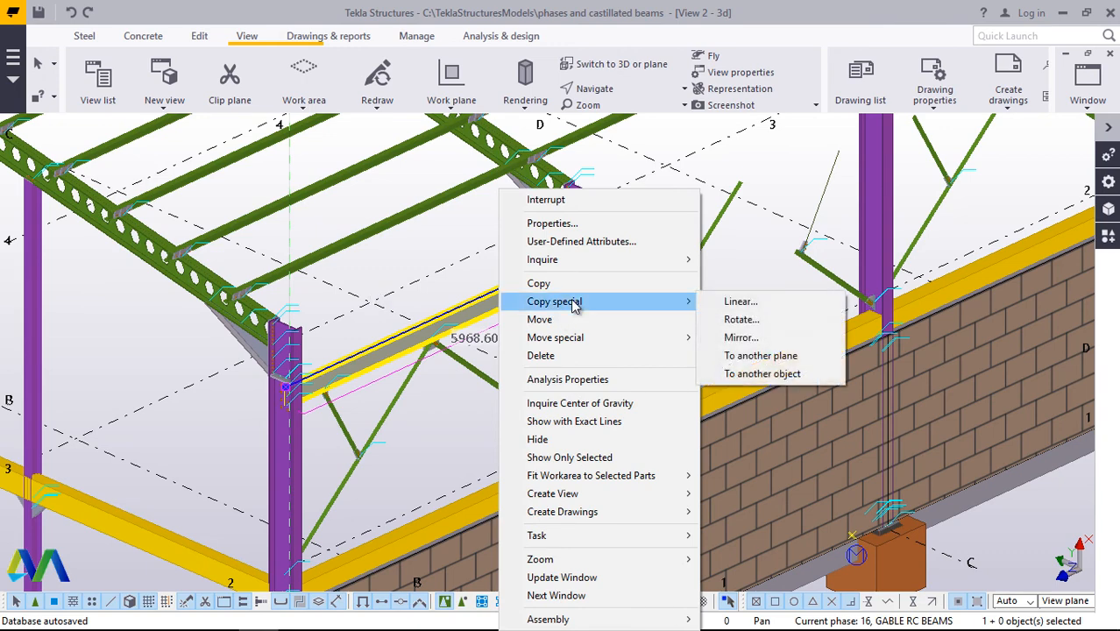
click(736, 301)
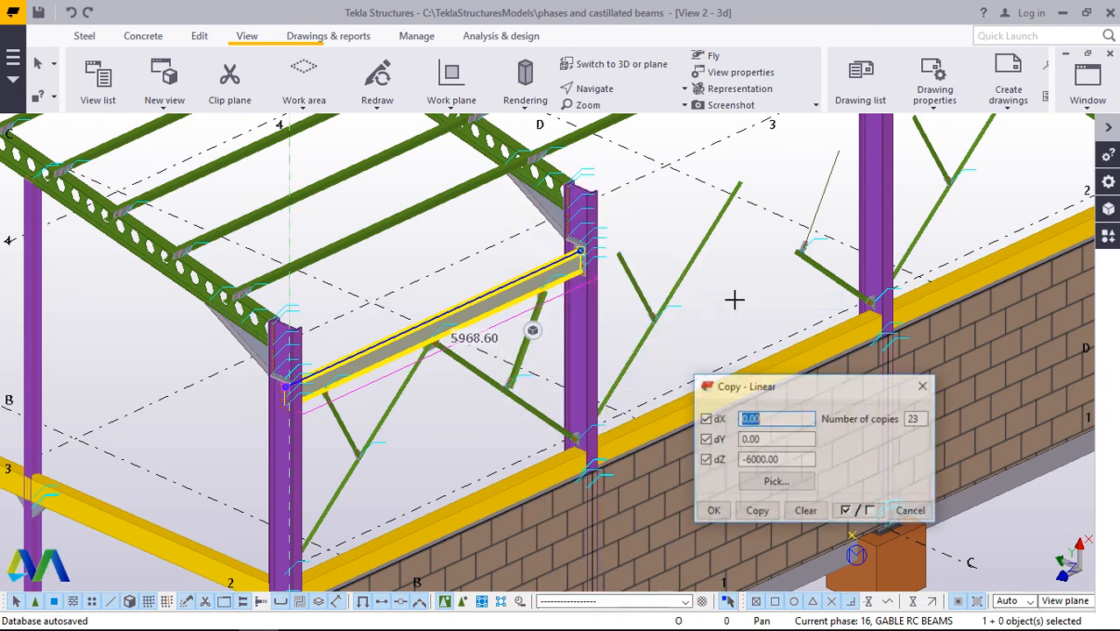
click(761, 512)
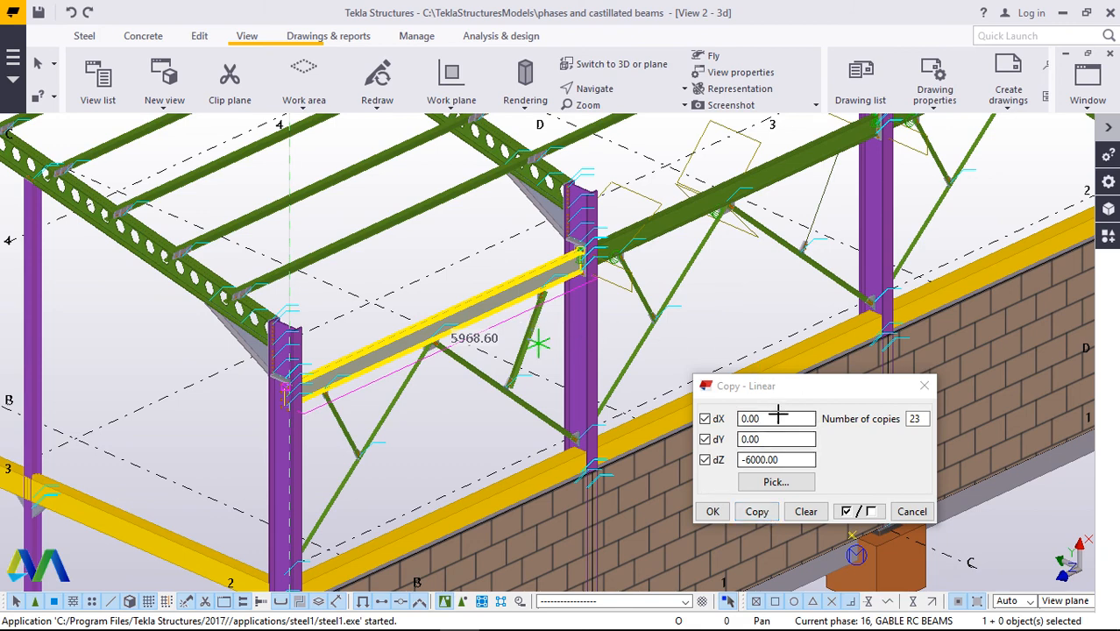
scroll(779, 418, down, 2)
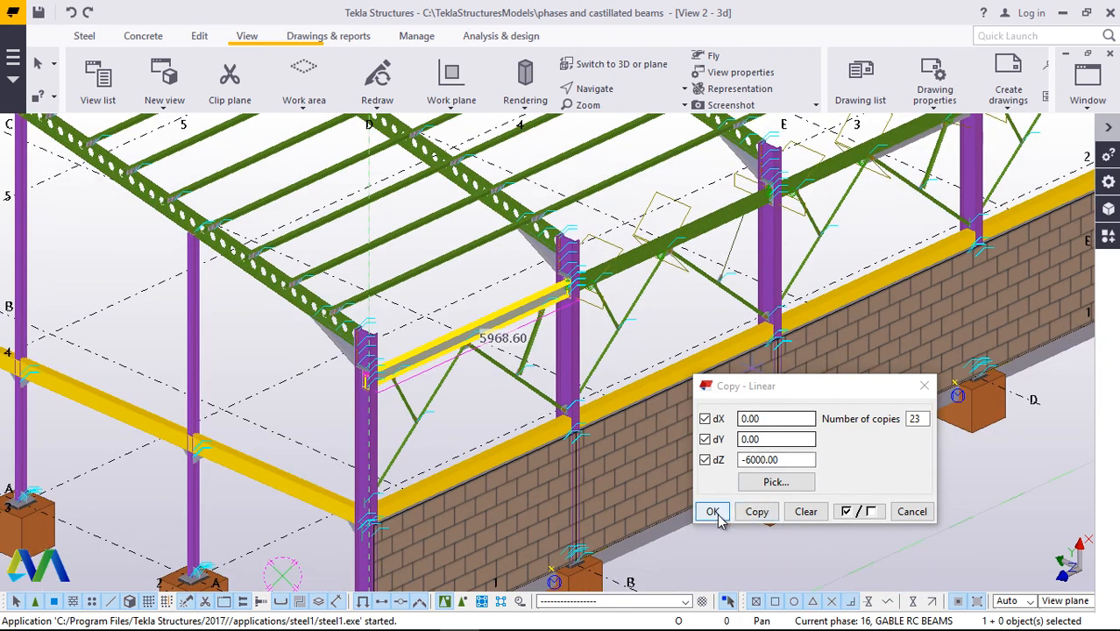
click(713, 511)
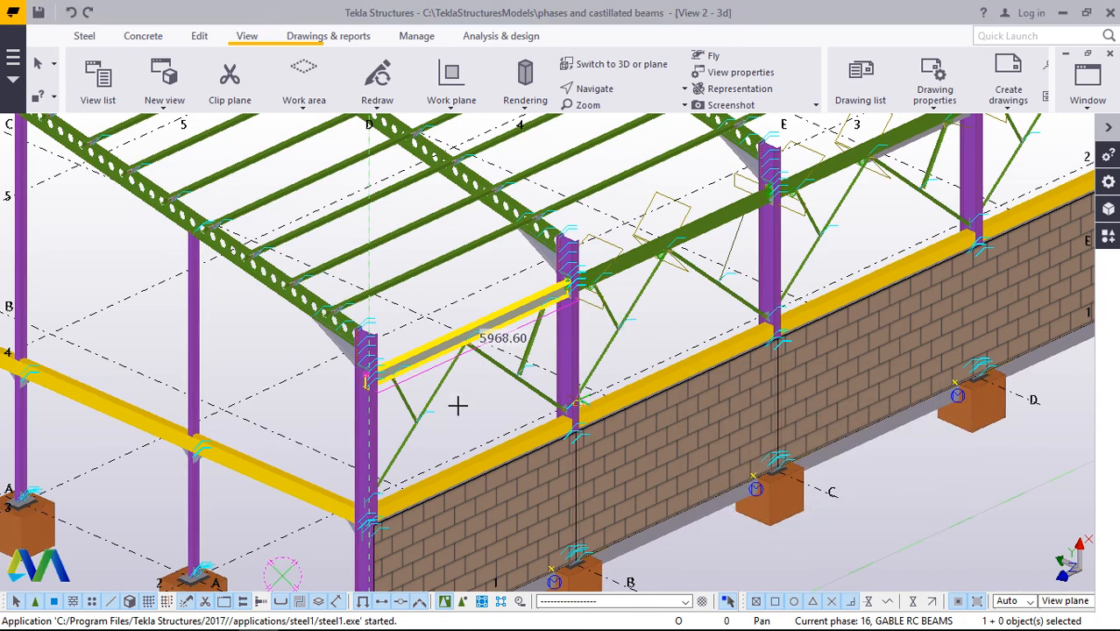
scroll(458, 405, down, 3)
right_click(424, 343)
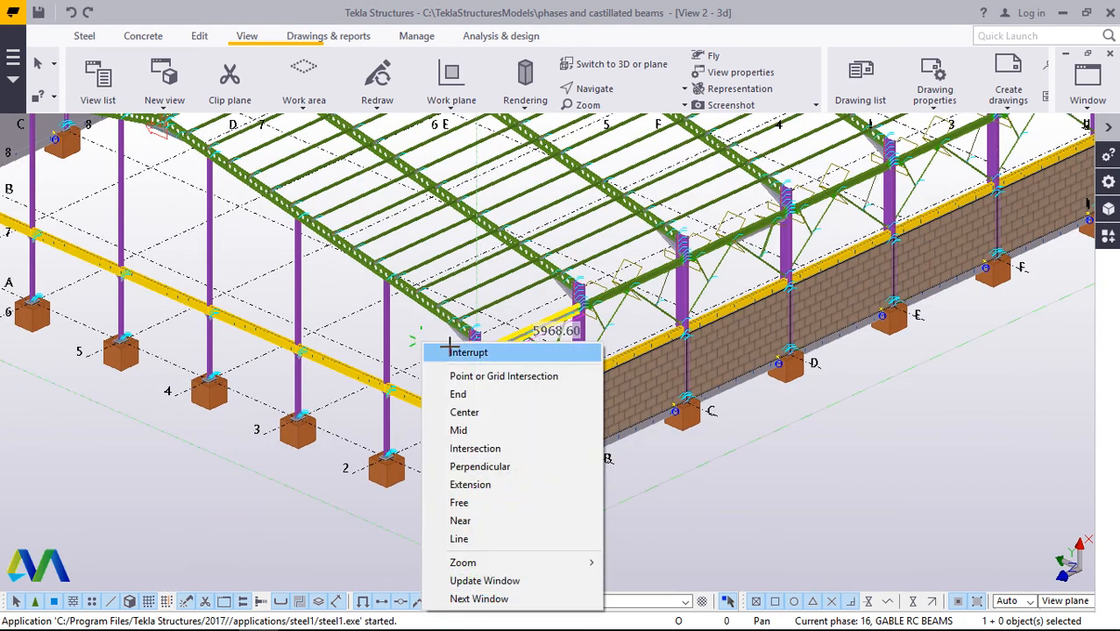
click(452, 351)
Examine the building's gable end and the tiled wall along line 8 from outside, close up around columns A/8 and B/8.
scroll(796, 478, down, 2)
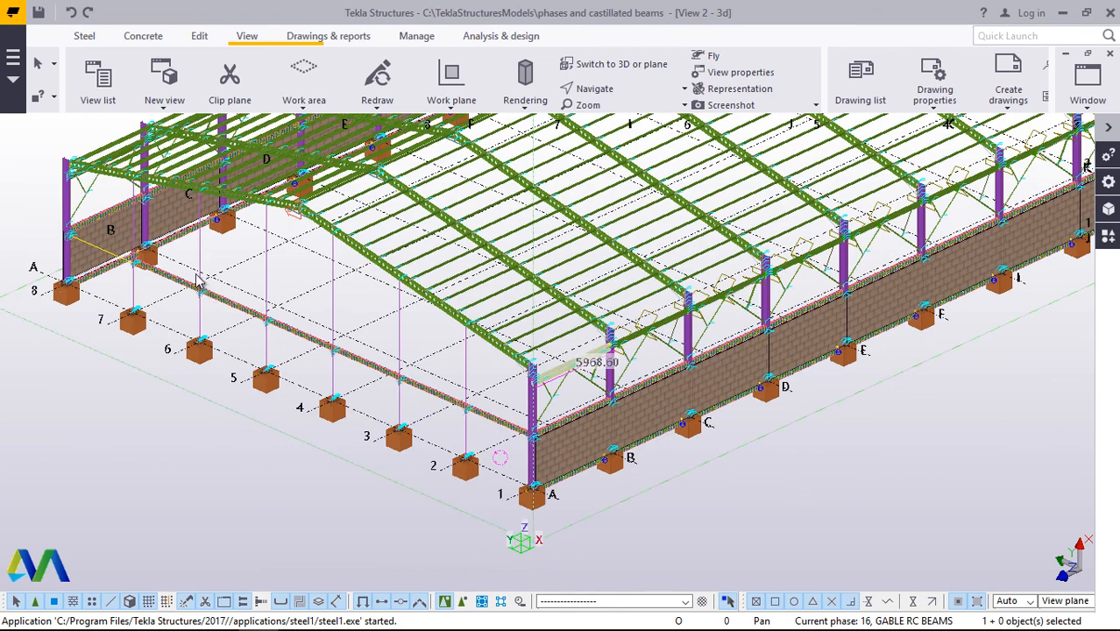
scroll(200, 280, down, 2)
scroll(512, 317, up, 8)
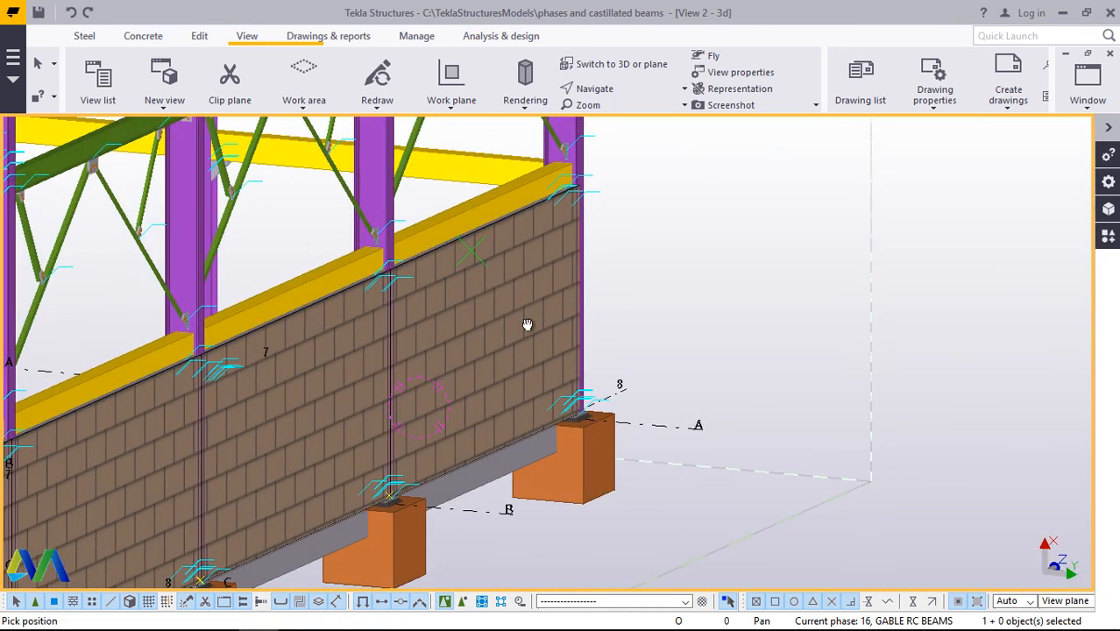
scroll(530, 324, up, 2)
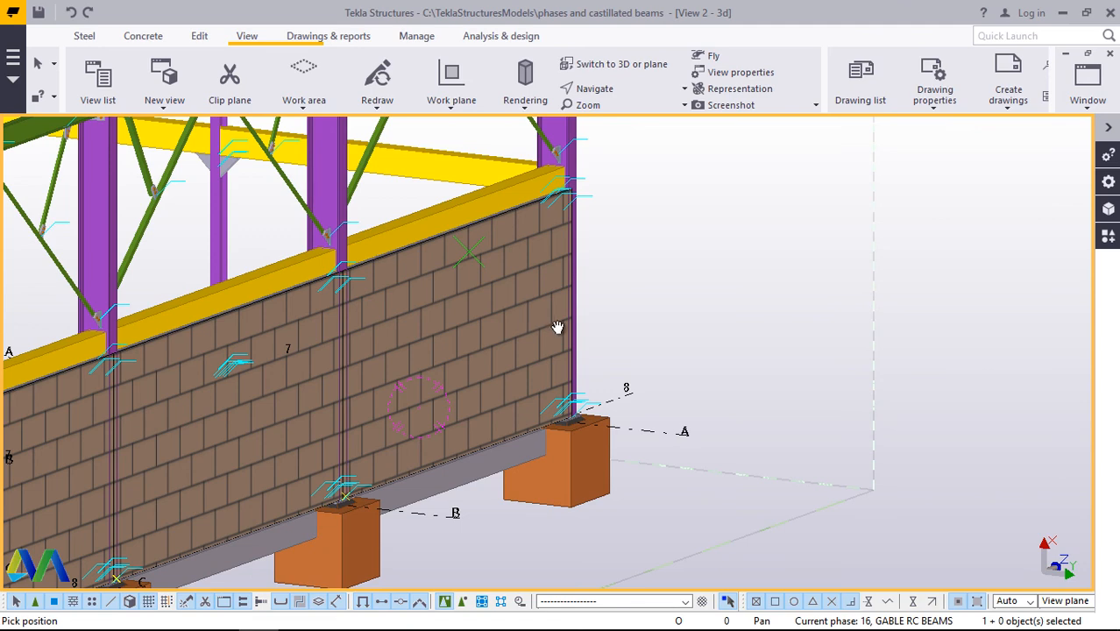
middle_drag(451, 351, 230, 371)
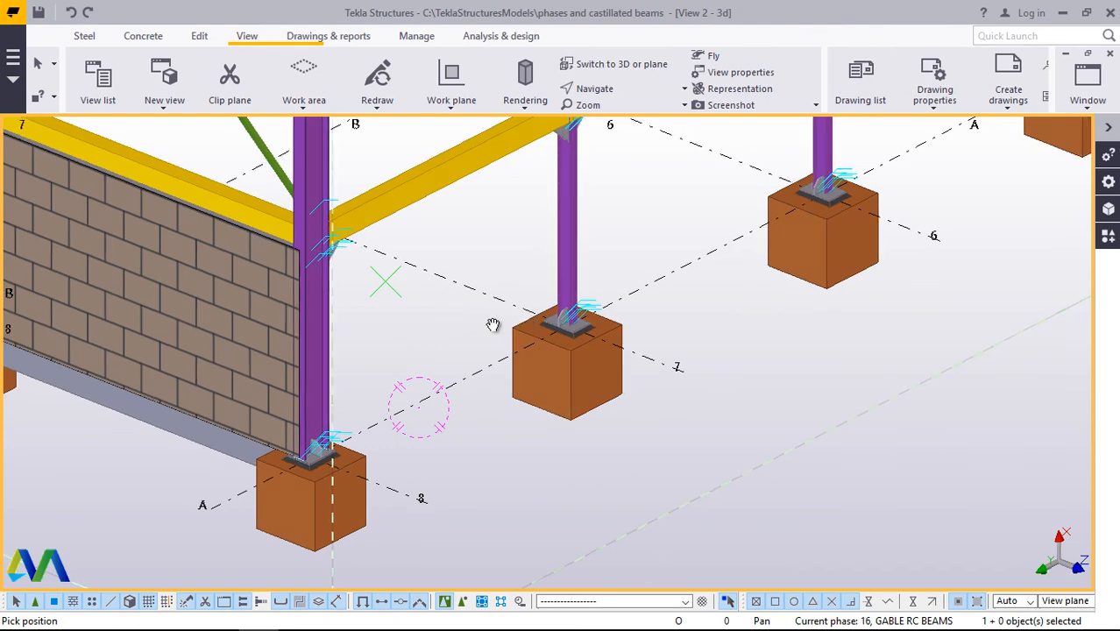
scroll(640, 415, down, 2)
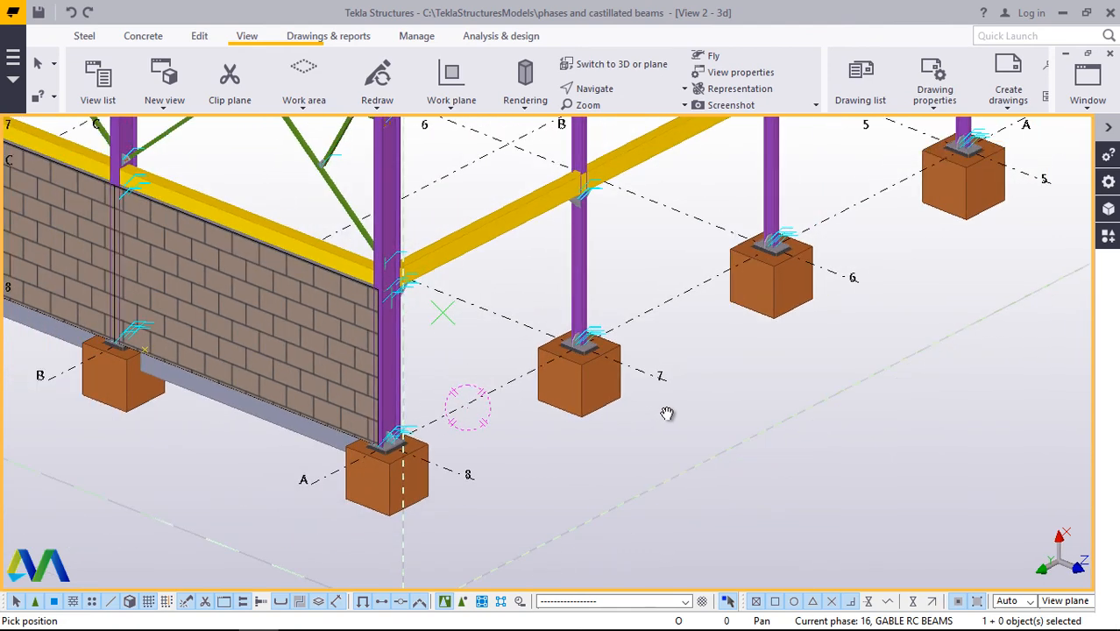
scroll(289, 285, up, 3)
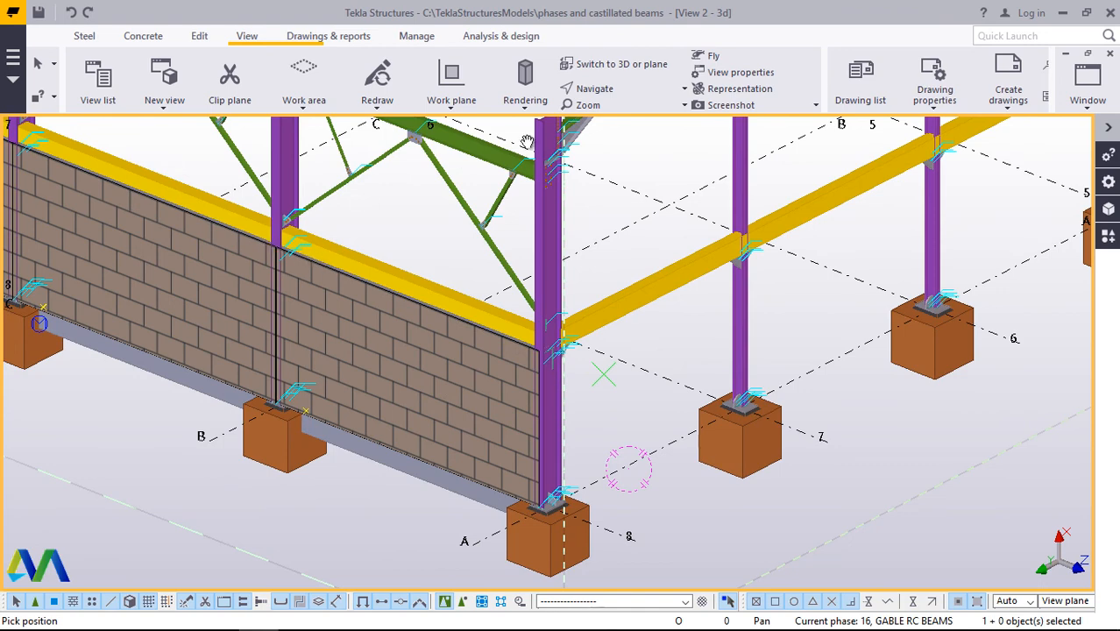
scroll(263, 246, up, 2)
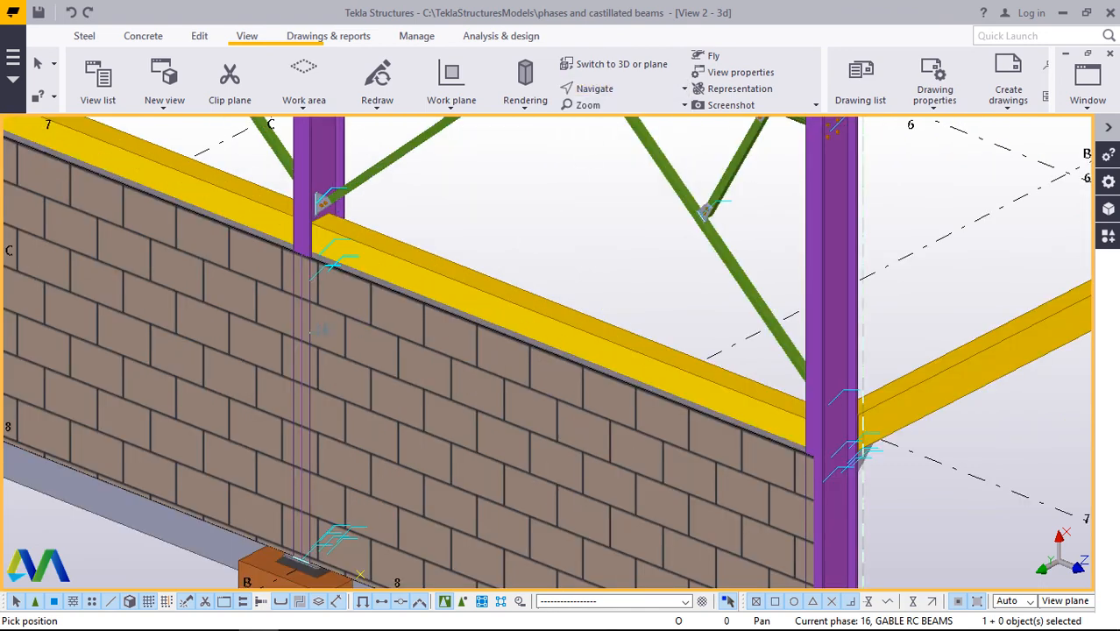
scroll(325, 311, down, 4)
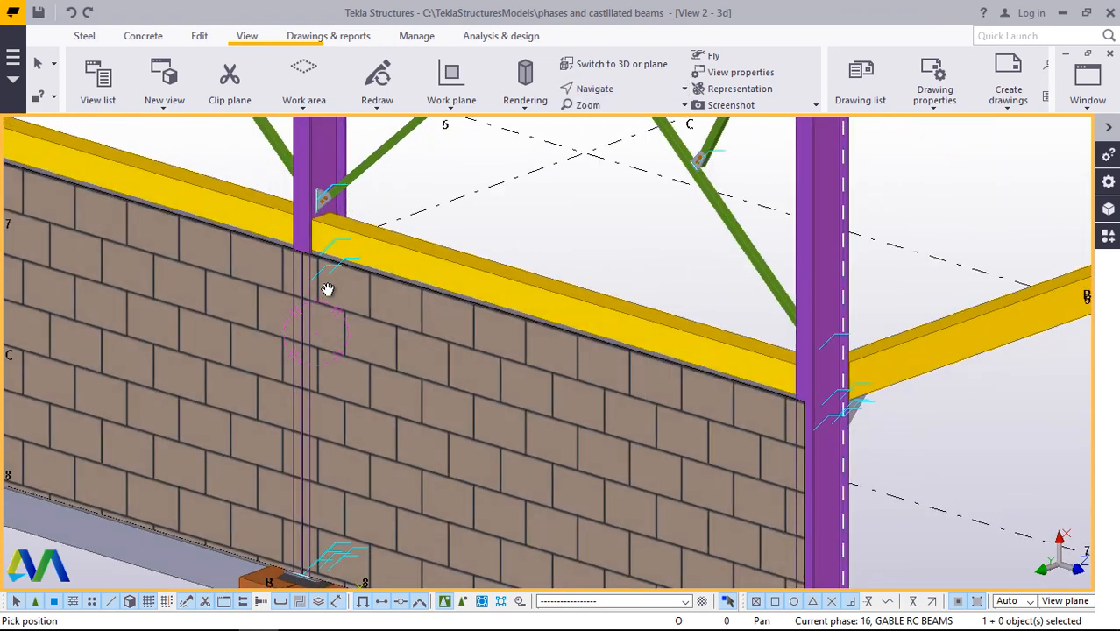
scroll(493, 443, up, 3)
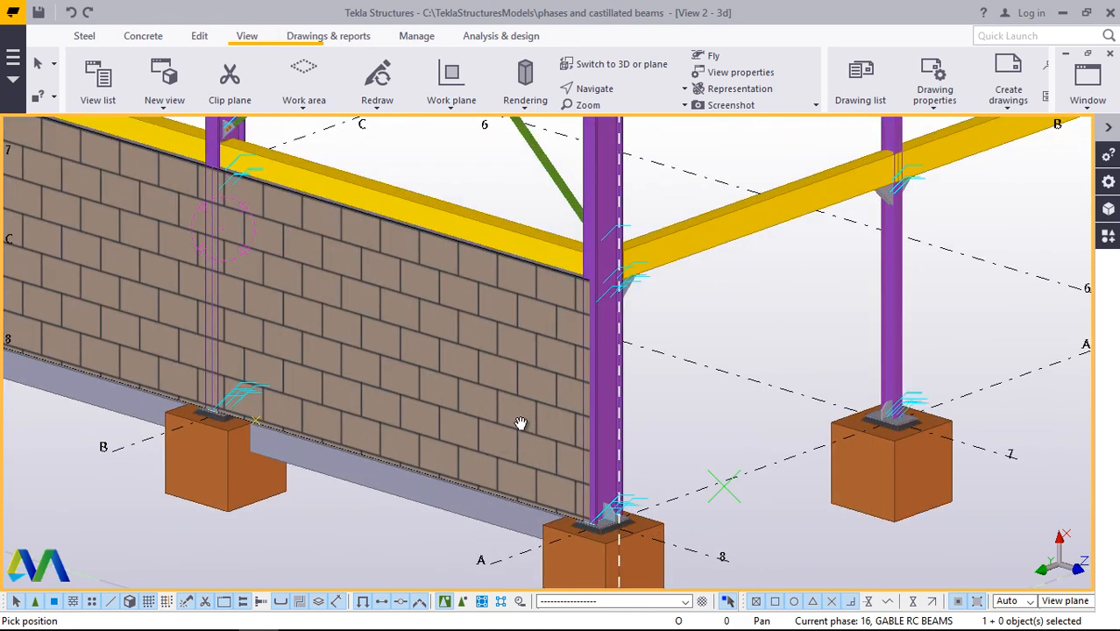